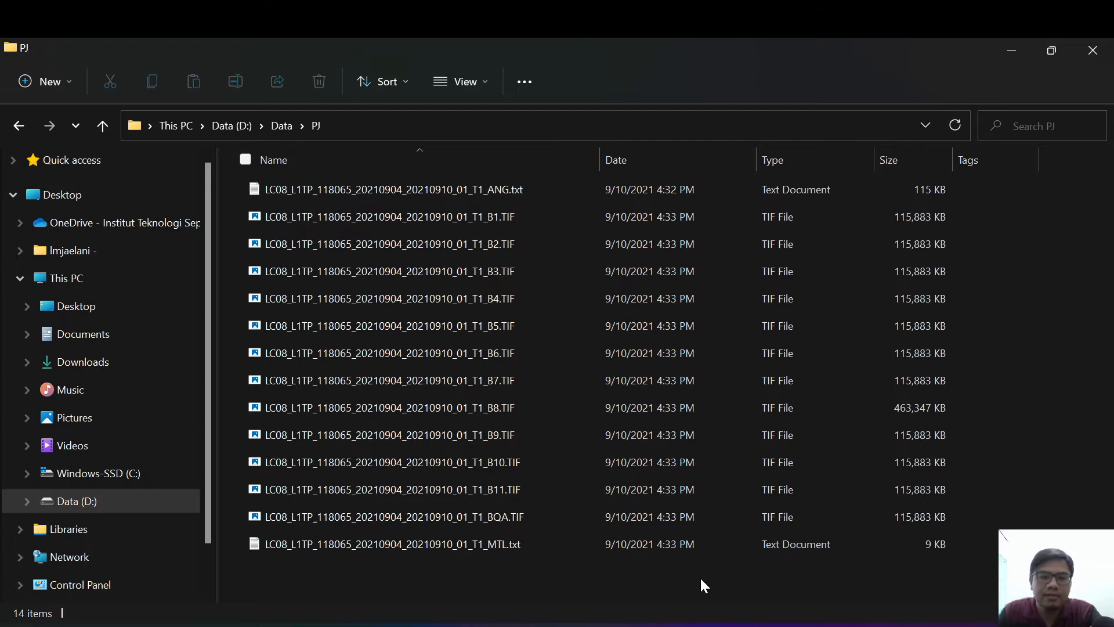
Step: Examine the Landsat 8 files in the PJ folder, highlighting the full set, bands B1 to B11, and the BQA file
{"action": "left_click_drag", "start_coordinate": [563, 577], "coordinate": [408, 180]}
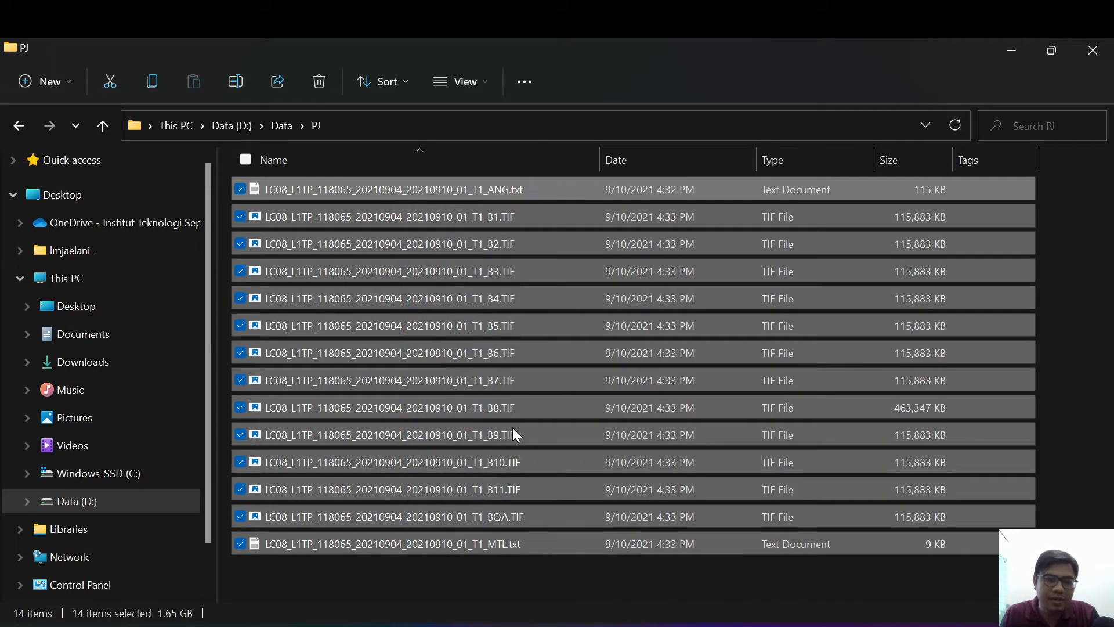
{"action": "left_click", "coordinate": [652, 579]}
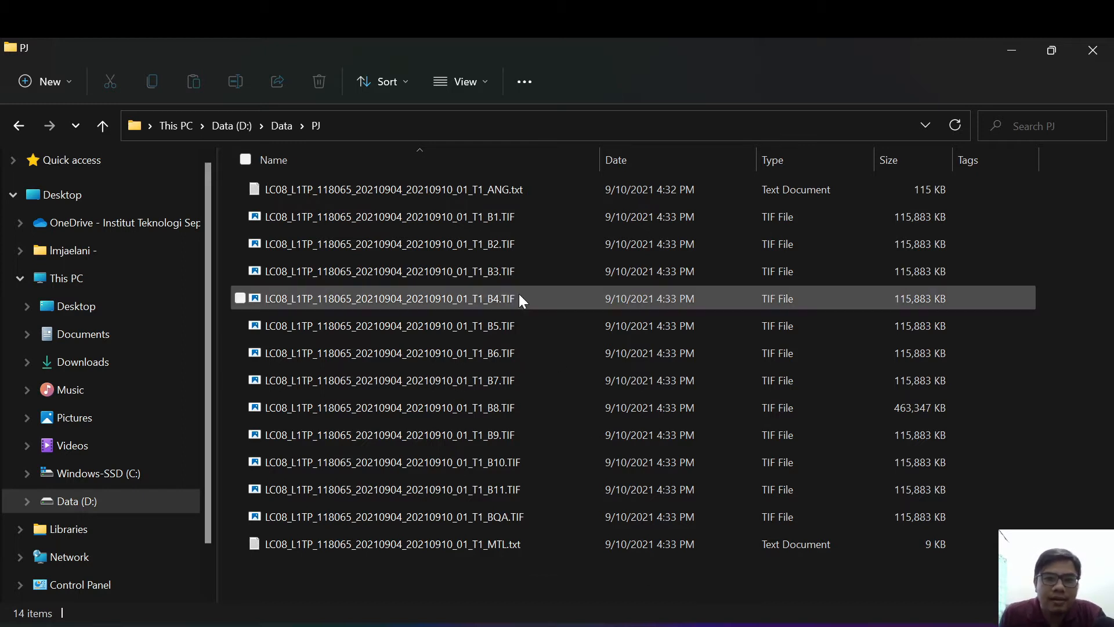
{"action": "left_click", "coordinate": [493, 216]}
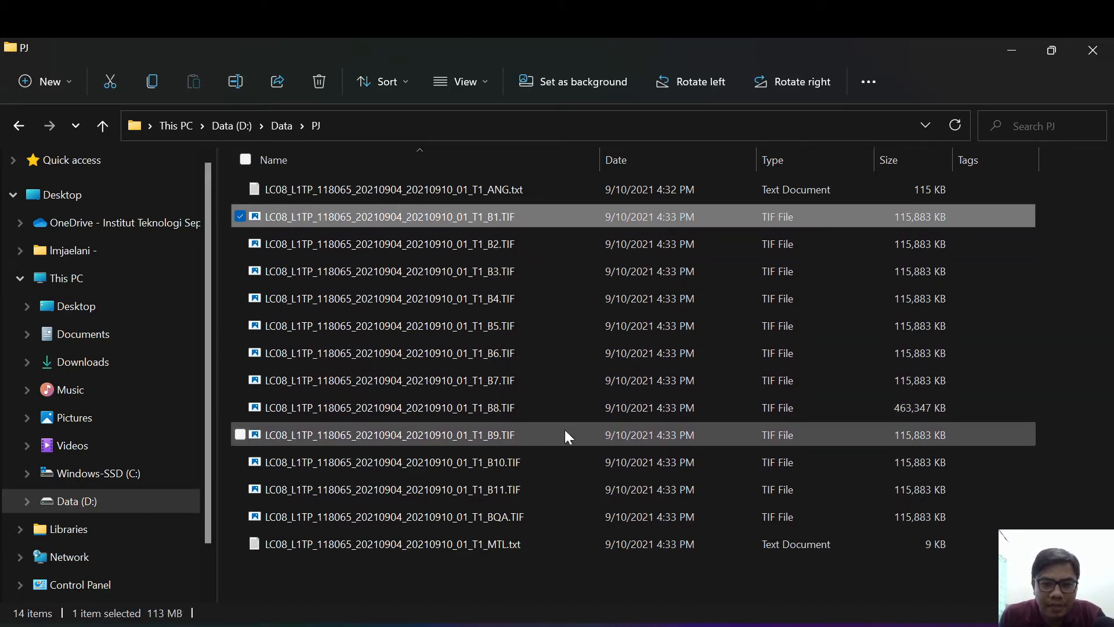
{"action": "left_click", "coordinate": [543, 487], "text": "shift"}
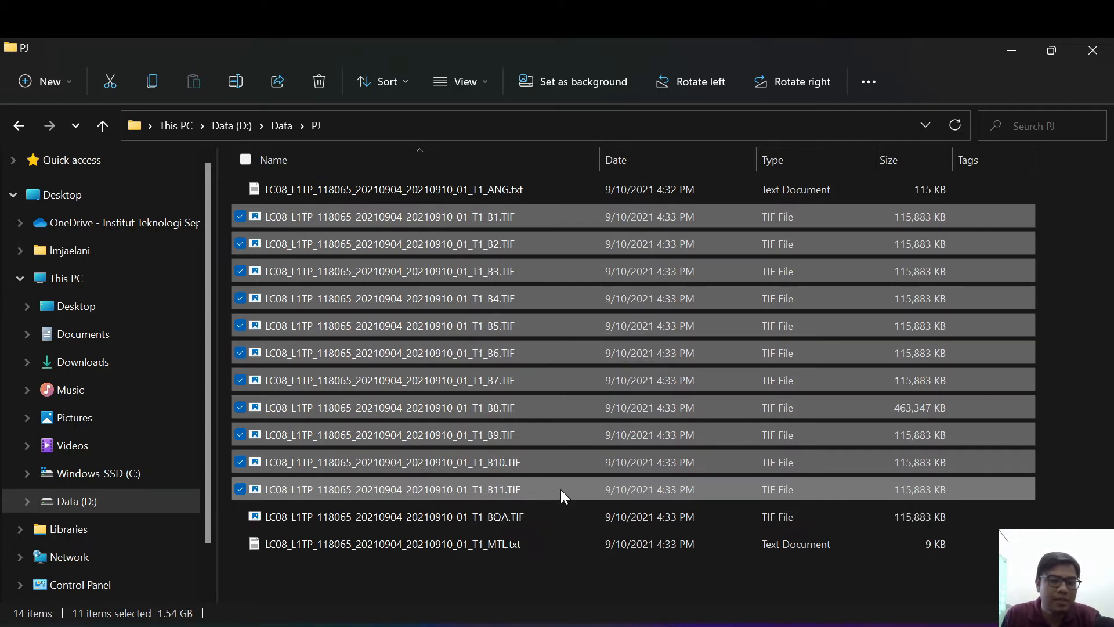
{"action": "left_click", "coordinate": [530, 515]}
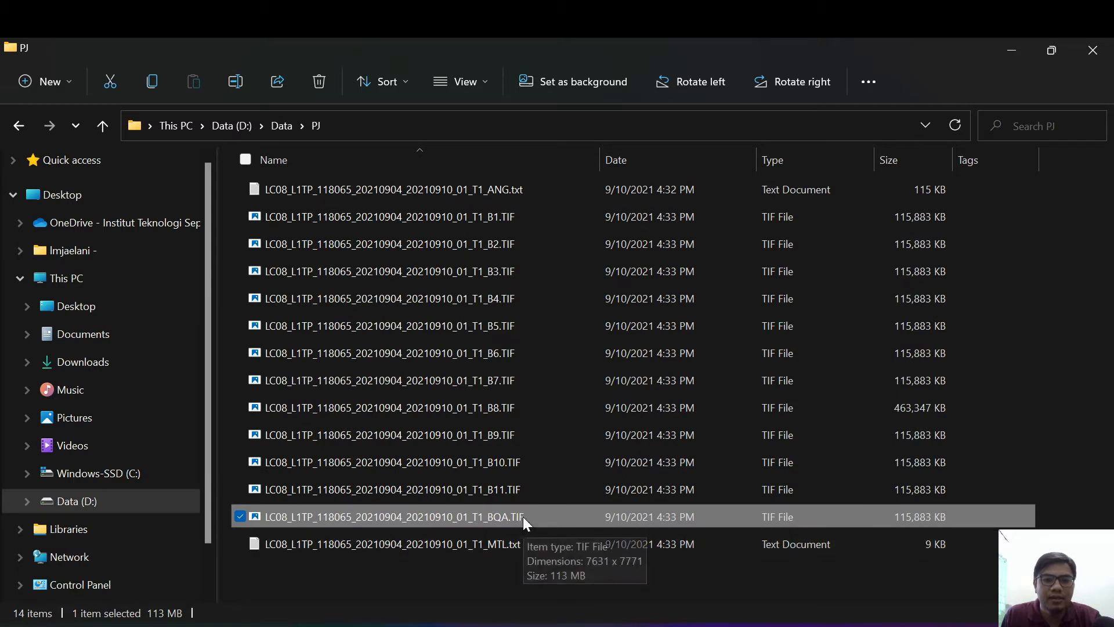
Step: Open the scene's MTL.txt metadata file in Notepad and highlight the WRS_PATH value in the product metadata
{"action": "left_click", "coordinate": [510, 547]}
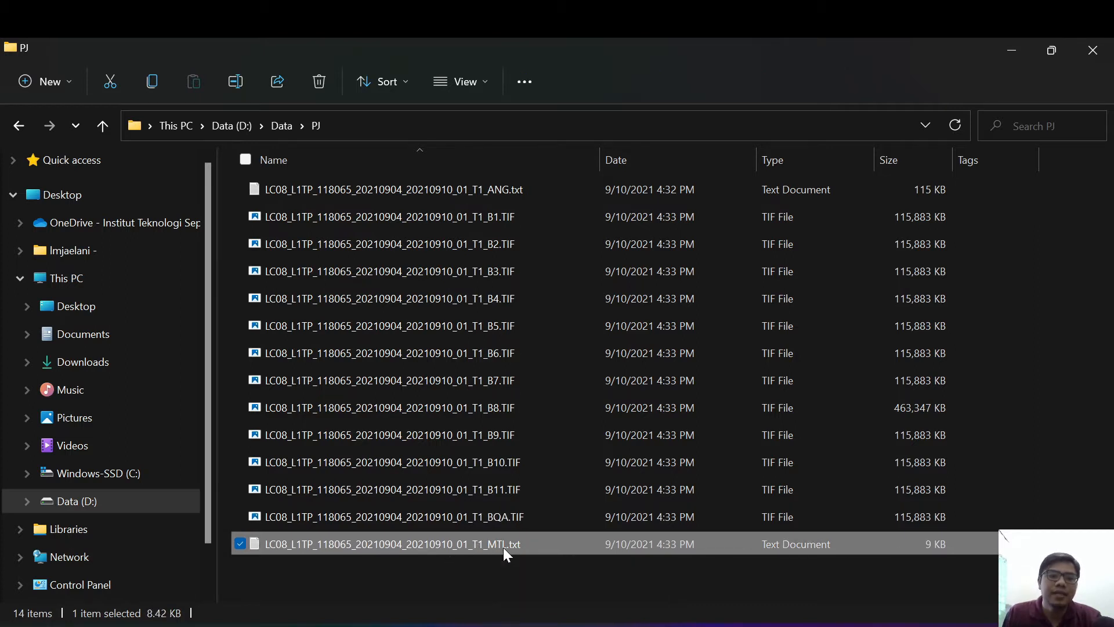
{"action": "double_click", "coordinate": [503, 546]}
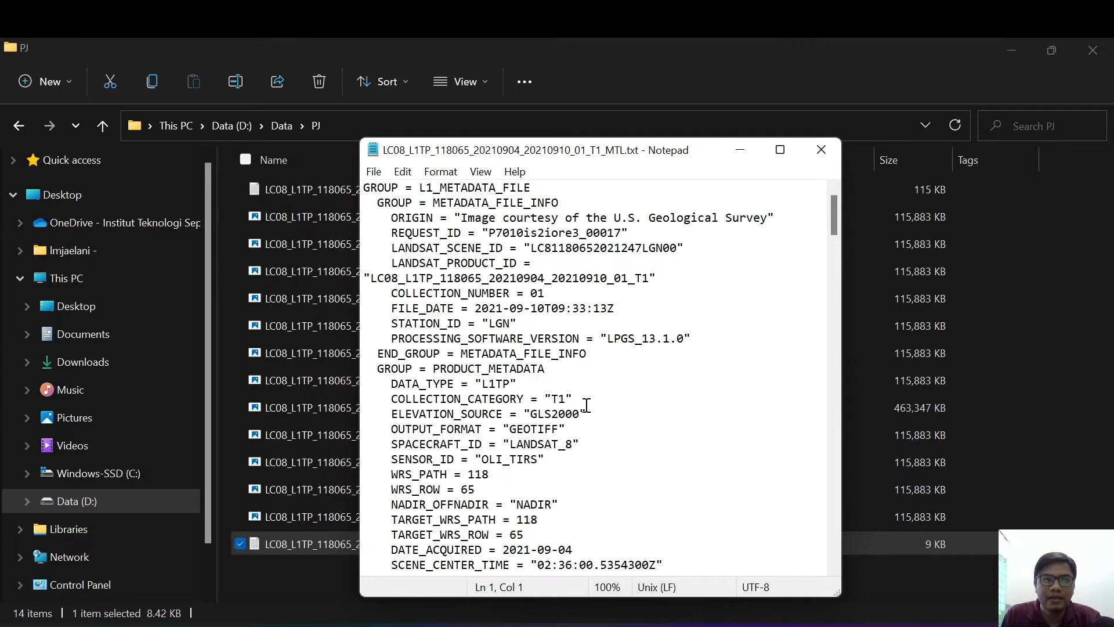
{"action": "scroll", "coordinate": [587, 405], "scroll_direction": "down", "scroll_amount": 1}
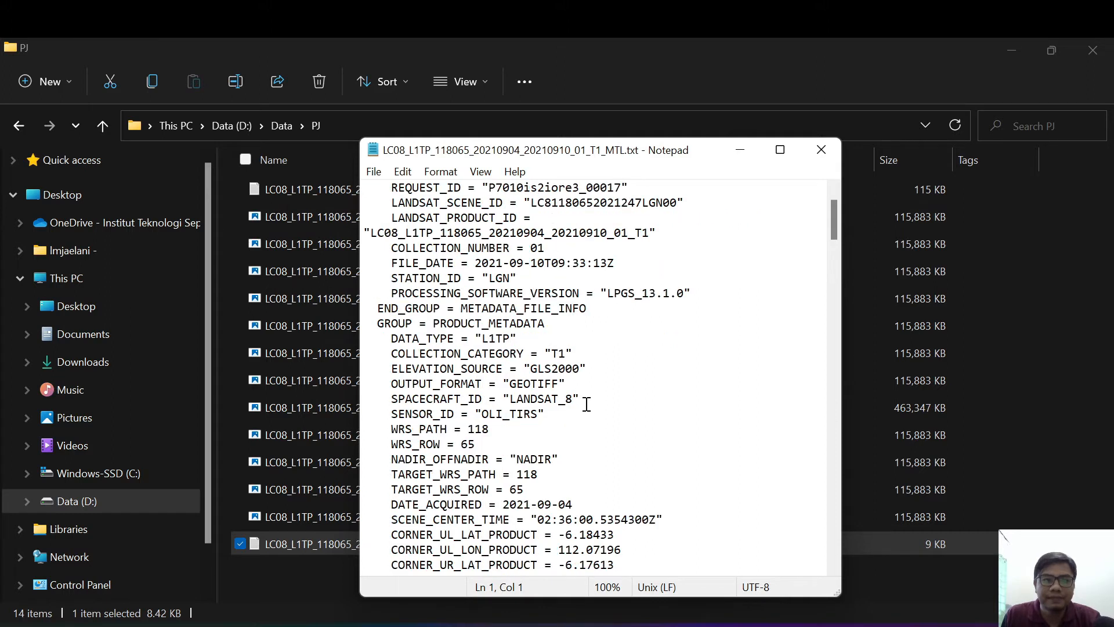
{"action": "scroll", "coordinate": [587, 405], "scroll_direction": "down", "scroll_amount": 2}
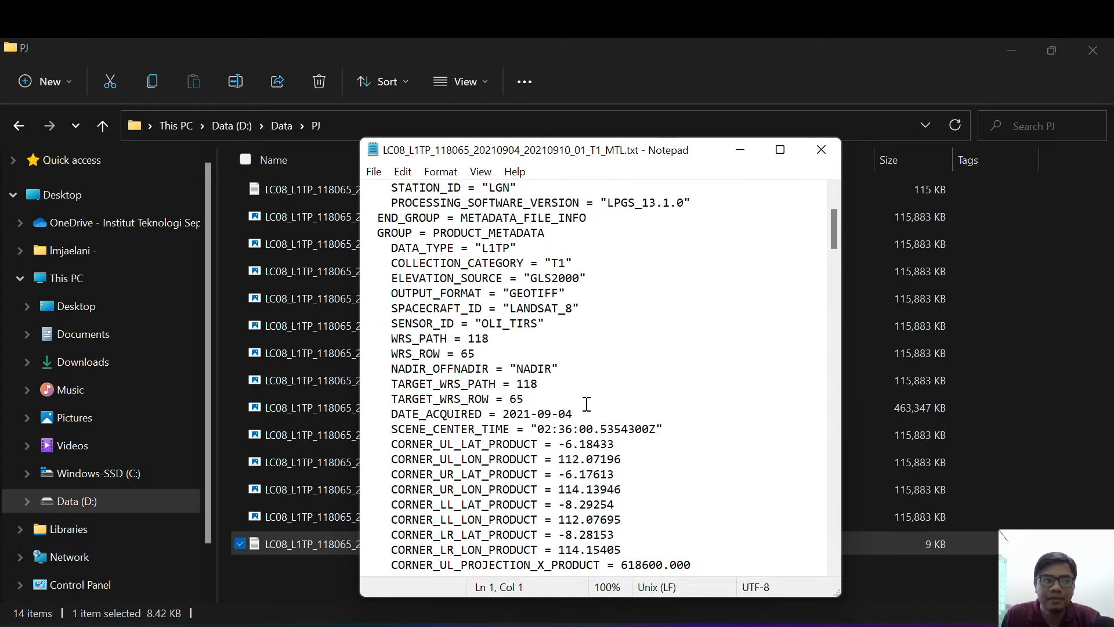
{"action": "scroll", "coordinate": [587, 404], "scroll_direction": "down", "scroll_amount": 2}
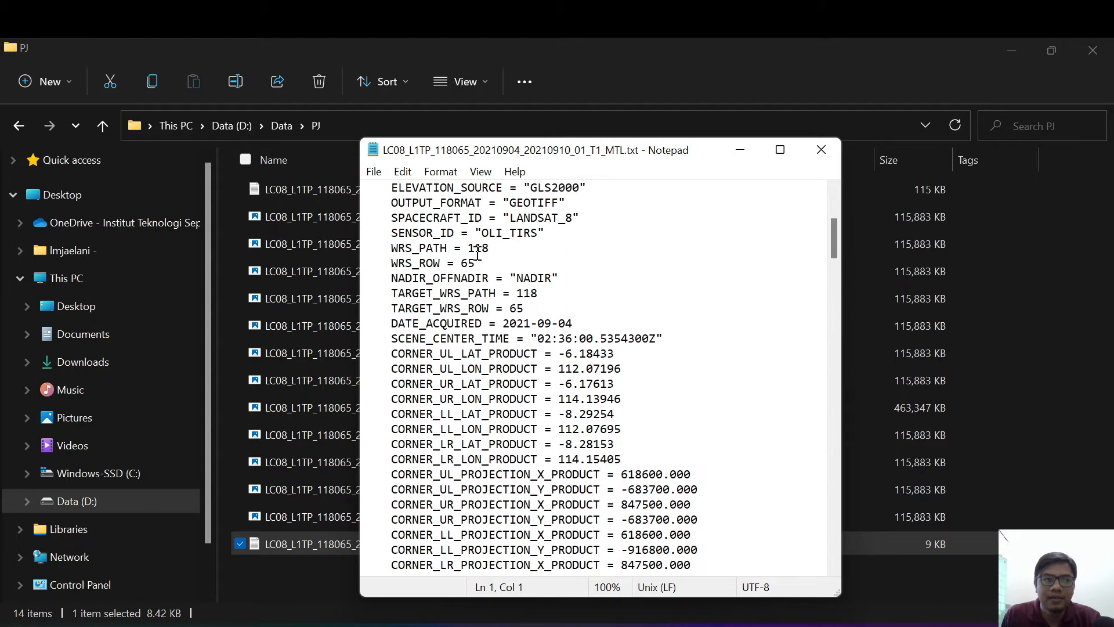
{"action": "left_click_drag", "start_coordinate": [471, 251], "coordinate": [494, 249]}
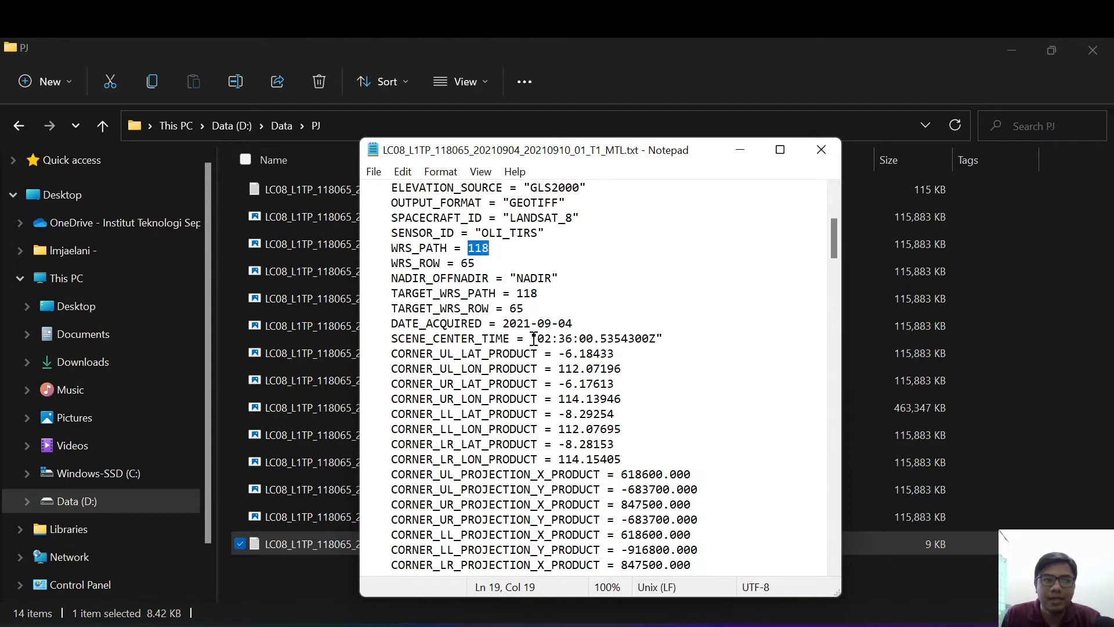
Step: Read through the corner coordinates, band file names and image attributes, and highlight the EARTH_SUN_DISTANCE line
{"action": "scroll", "coordinate": [613, 429], "scroll_direction": "down", "scroll_amount": 1}
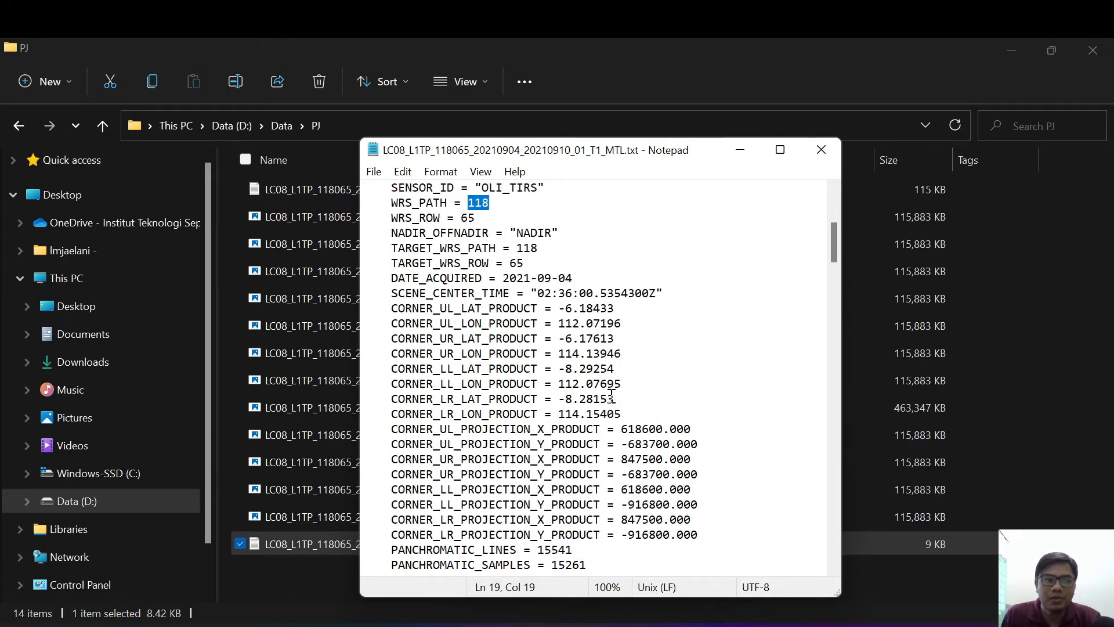
{"action": "scroll", "coordinate": [684, 487], "scroll_direction": "down", "scroll_amount": 3}
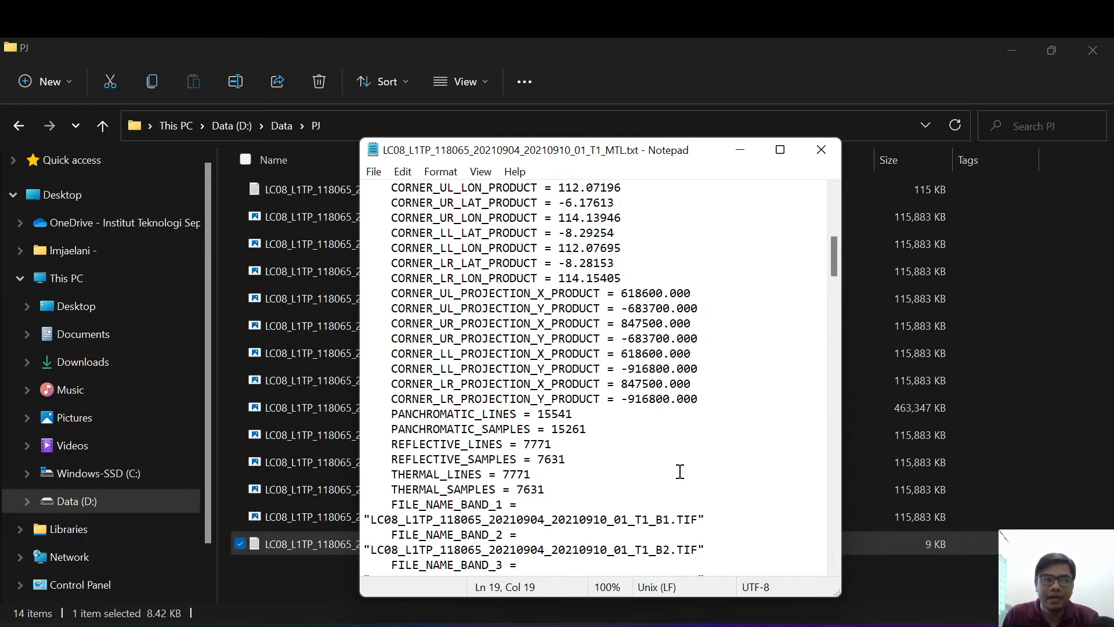
{"action": "scroll", "coordinate": [680, 471], "scroll_direction": "down", "scroll_amount": 4}
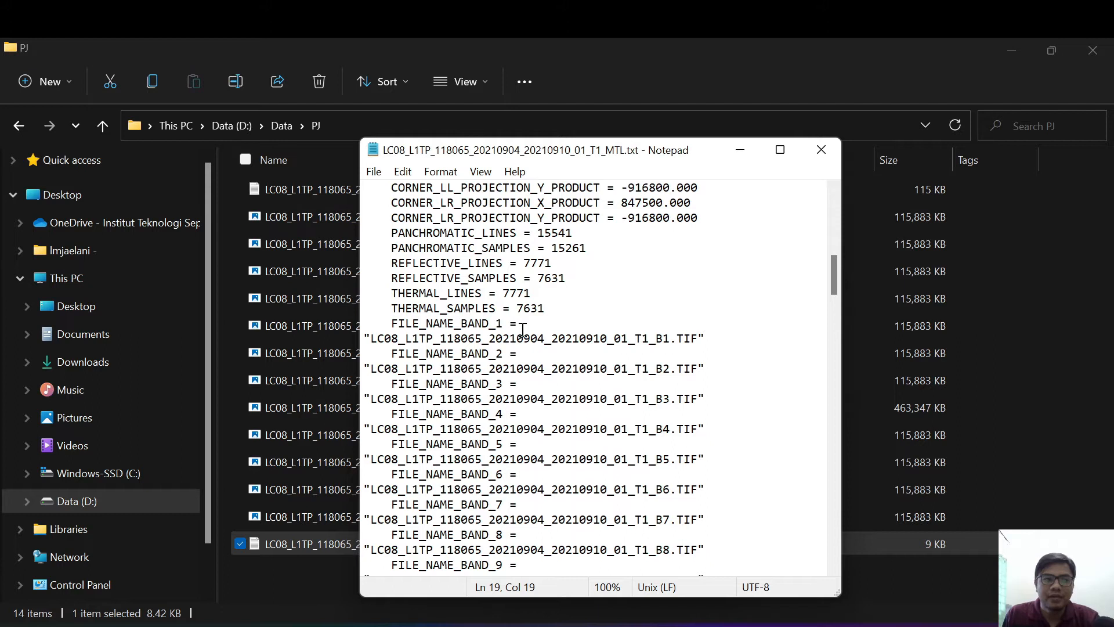
{"action": "scroll", "coordinate": [641, 488], "scroll_direction": "down", "scroll_amount": 7}
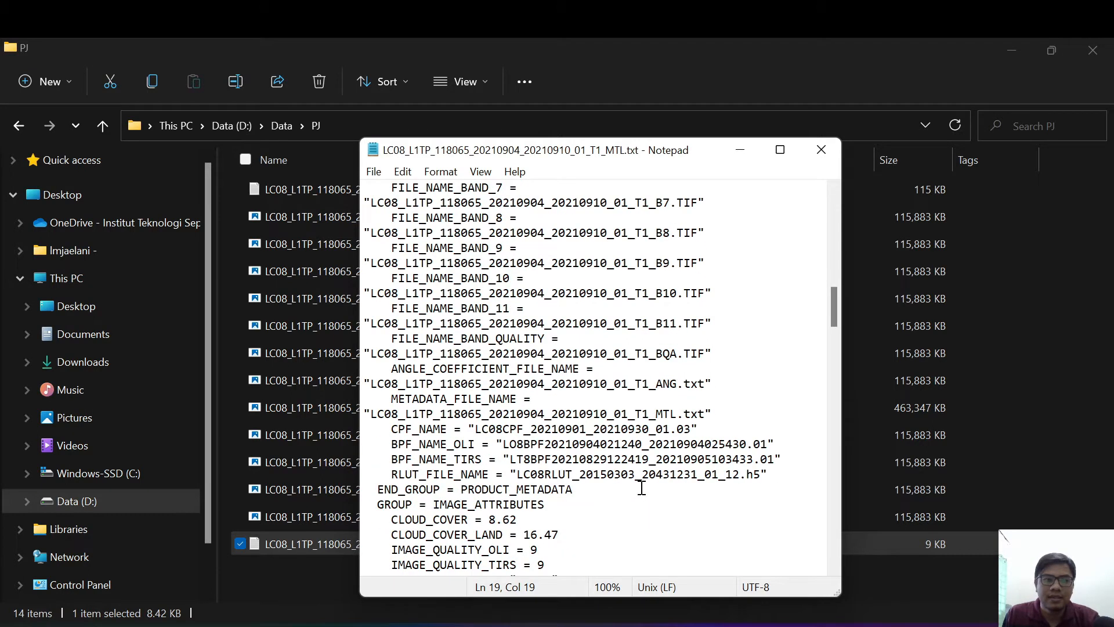
{"action": "scroll", "coordinate": [642, 488], "scroll_direction": "down", "scroll_amount": 3}
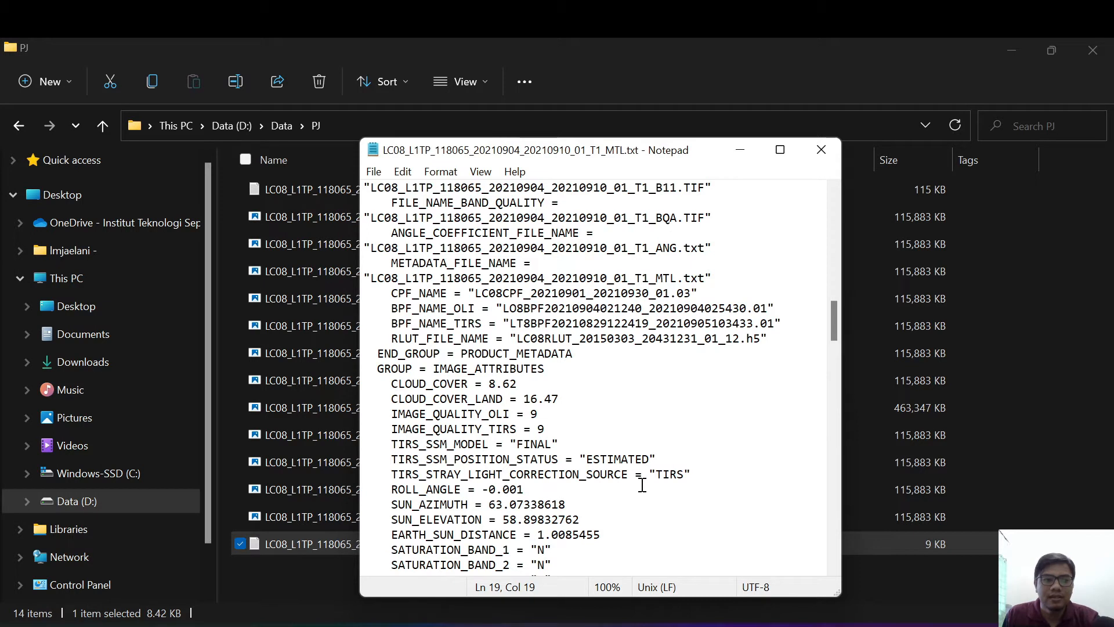
{"action": "scroll", "coordinate": [643, 484], "scroll_direction": "down", "scroll_amount": 2}
{"action": "scroll", "coordinate": [643, 484], "scroll_direction": "down", "scroll_amount": 2}
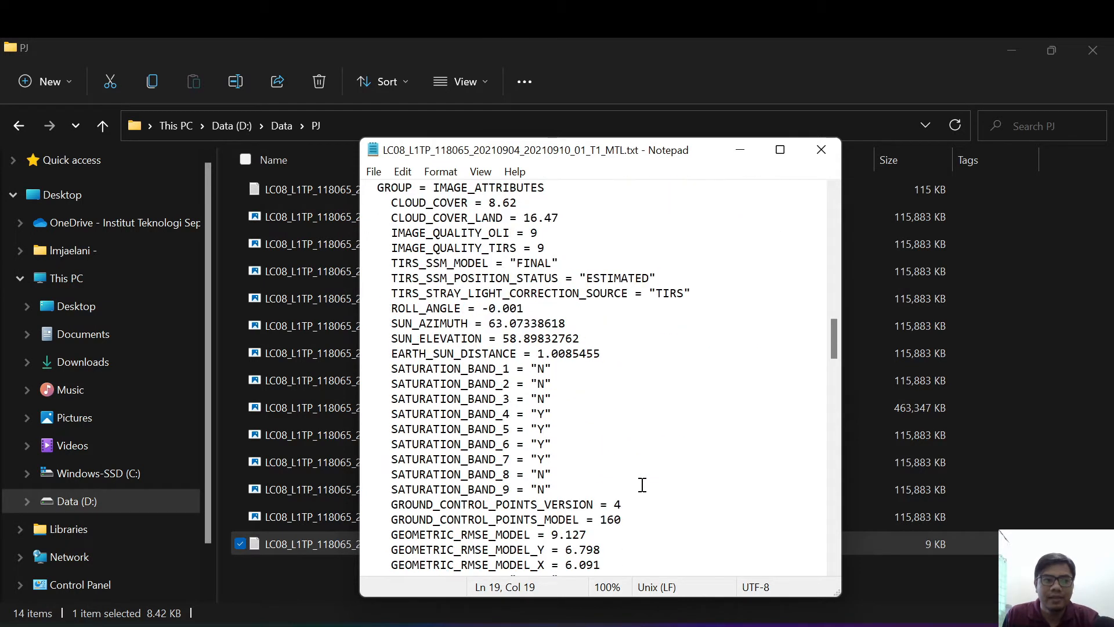
{"action": "left_click_drag", "start_coordinate": [392, 354], "coordinate": [625, 354]}
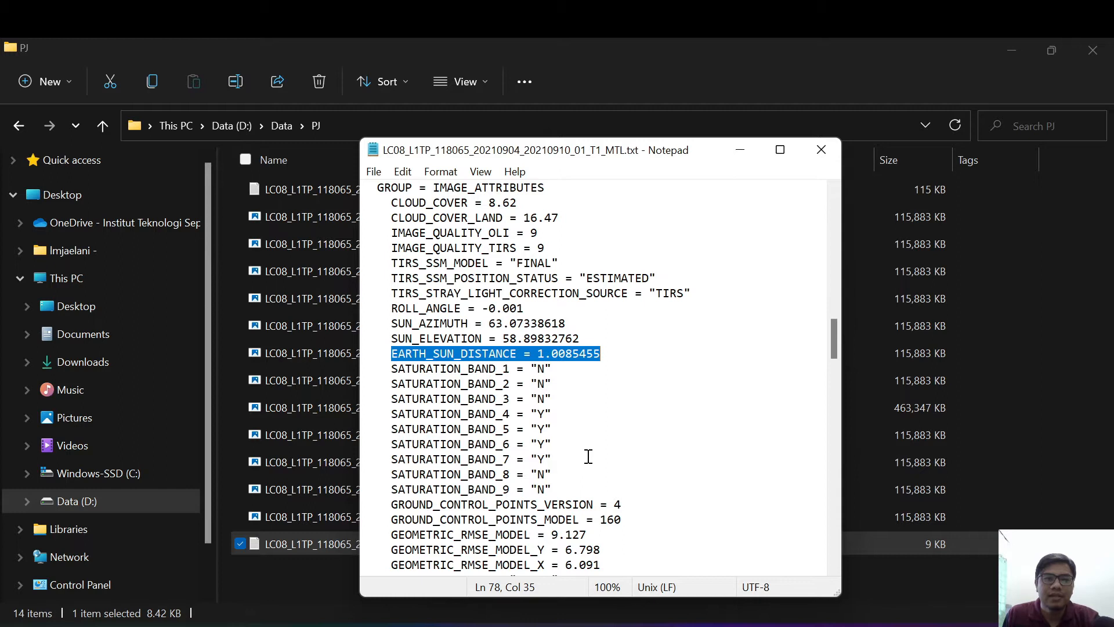
Step: Examine the minimum and maximum radiance, reflectance and pixel value groups, highlighting MAXIMUM in the band 1 radiance entry
{"action": "scroll", "coordinate": [592, 459], "scroll_direction": "down", "scroll_amount": 3}
{"action": "scroll", "coordinate": [633, 490], "scroll_direction": "down", "scroll_amount": 2}
{"action": "scroll", "coordinate": [635, 492], "scroll_direction": "down", "scroll_amount": 2}
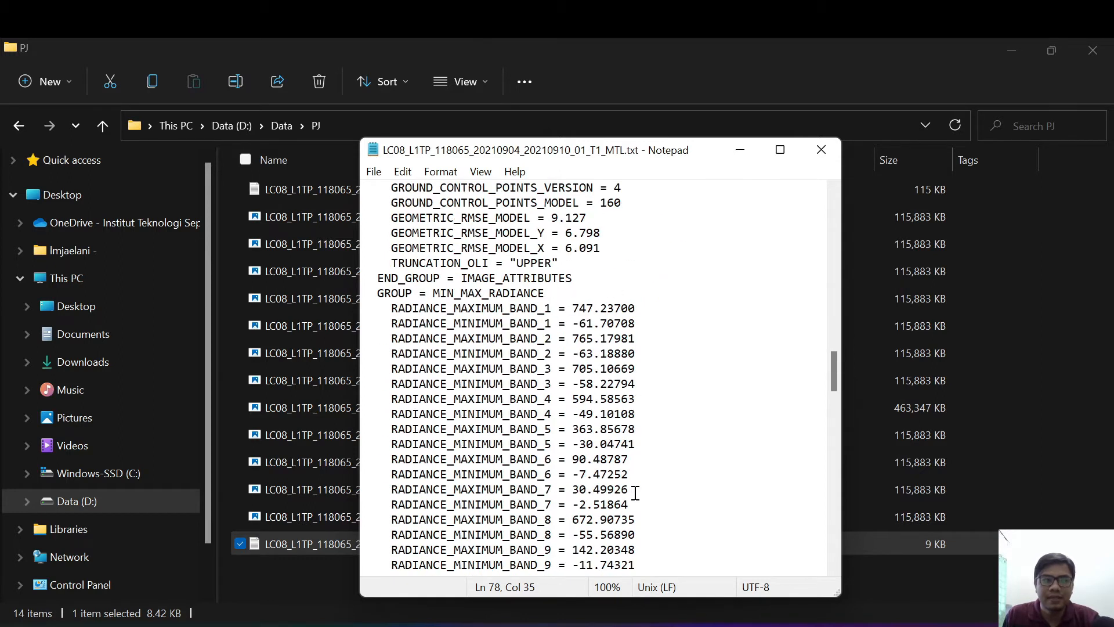
{"action": "left_click", "coordinate": [456, 309]}
{"action": "left_click_drag", "start_coordinate": [456, 308], "coordinate": [510, 310]}
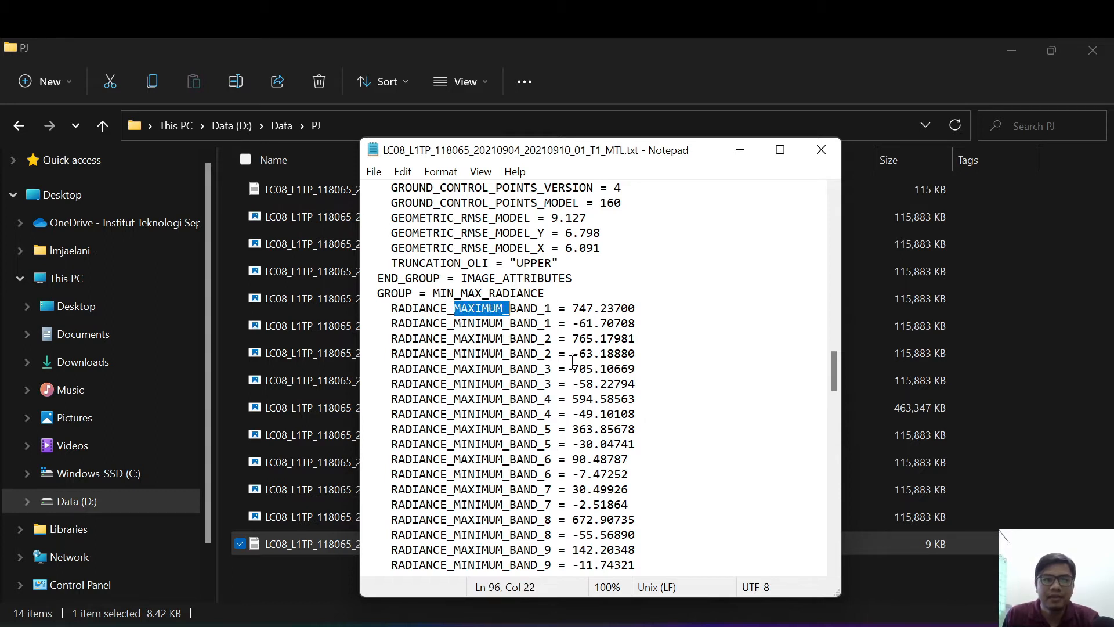
{"action": "scroll", "coordinate": [534, 444], "scroll_direction": "down", "scroll_amount": 8}
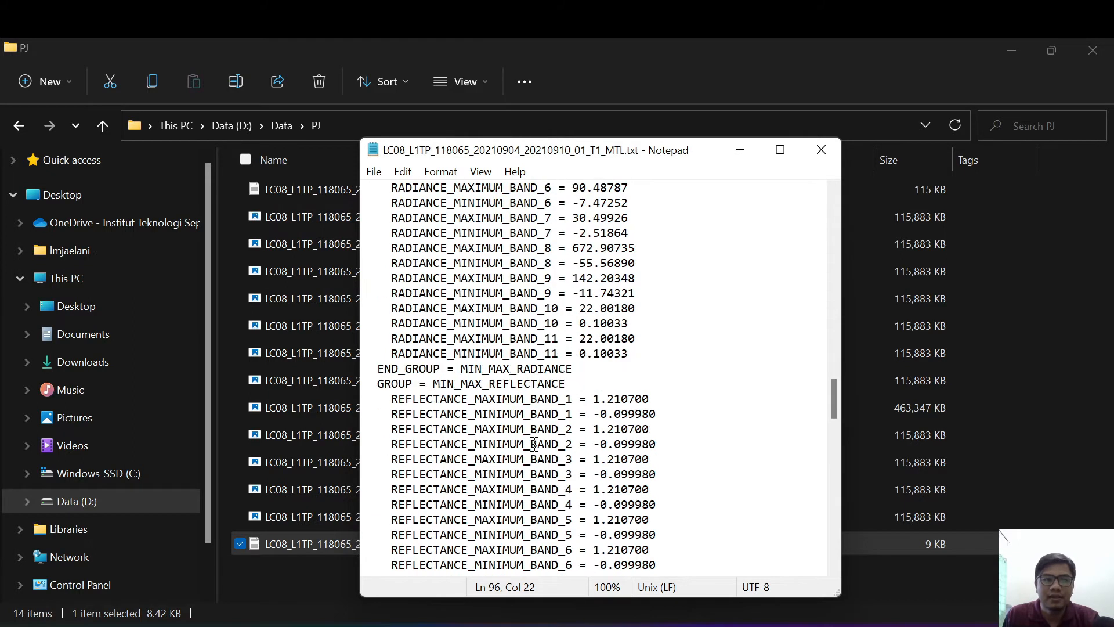
{"action": "scroll", "coordinate": [534, 439], "scroll_direction": "down", "scroll_amount": 5}
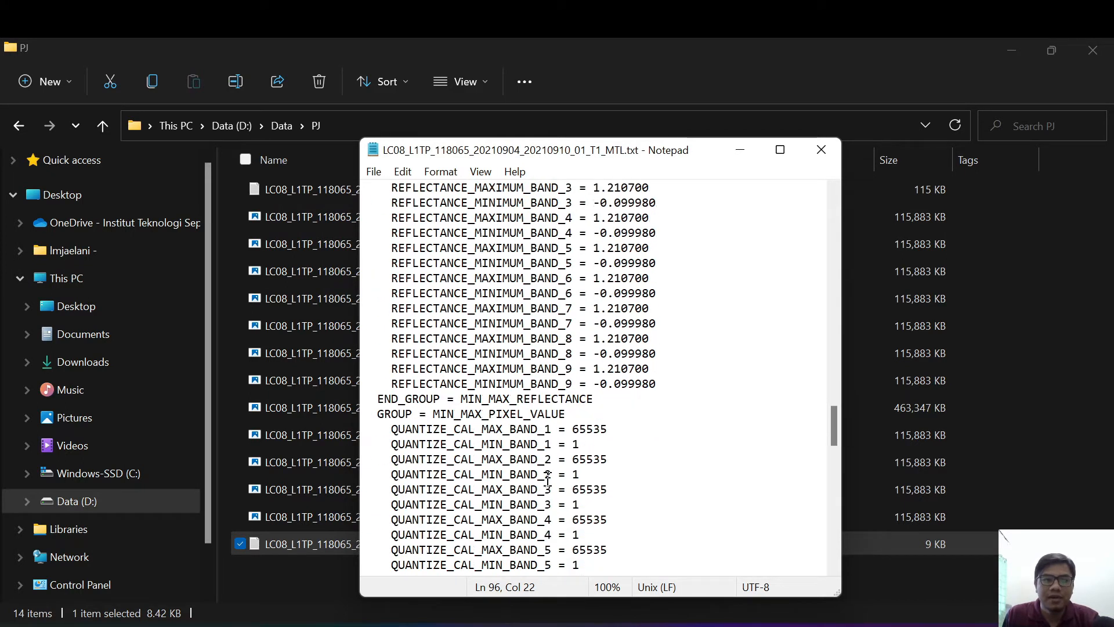
{"action": "scroll", "coordinate": [575, 483], "scroll_direction": "down", "scroll_amount": 1}
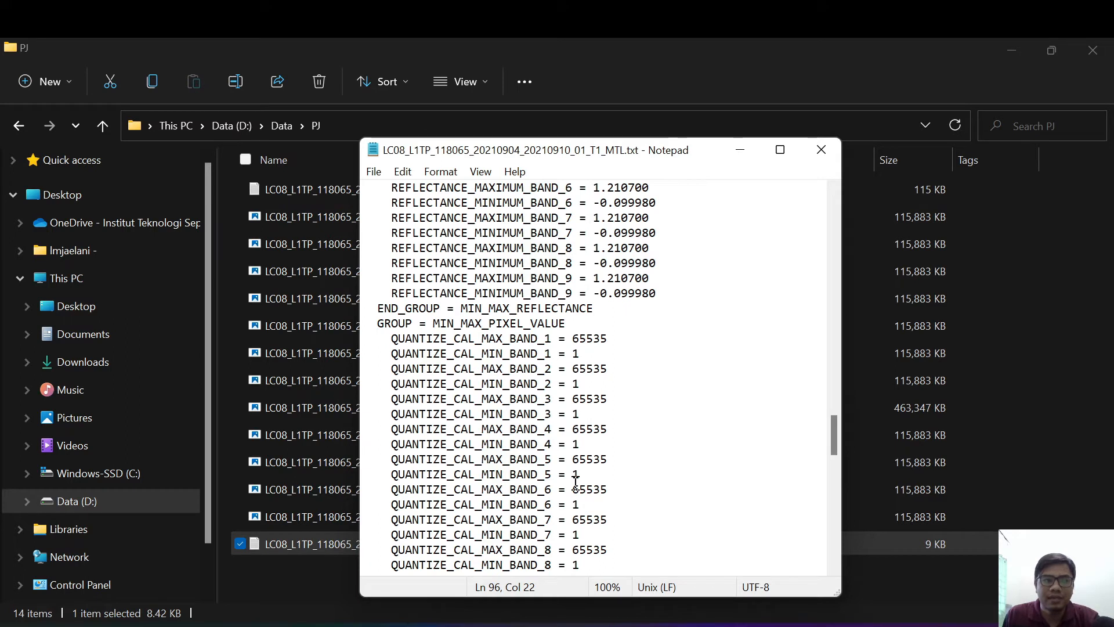
{"action": "scroll", "coordinate": [575, 481], "scroll_direction": "down", "scroll_amount": 2}
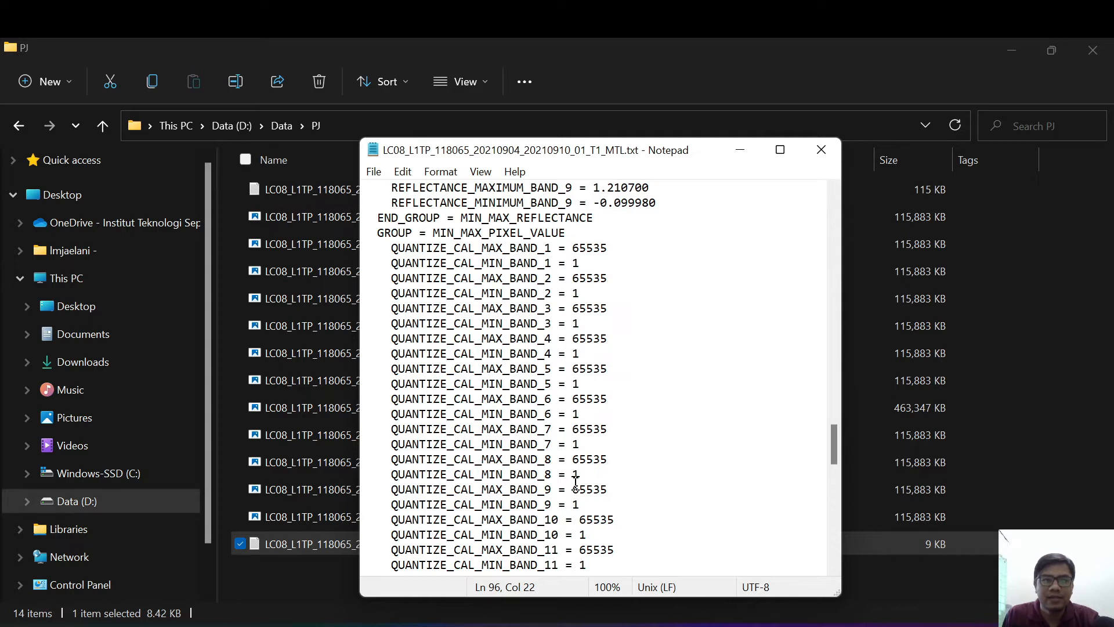
Step: In the RADIOMETRIC_RESCALING group, highlight the RADIANCE_MULT lines and then the RADIANCE_ADD lines for bands 1 to 11
{"action": "scroll", "coordinate": [575, 482], "scroll_direction": "down", "scroll_amount": 2}
{"action": "scroll", "coordinate": [575, 482], "scroll_direction": "down", "scroll_amount": 3}
{"action": "scroll", "coordinate": [575, 482], "scroll_direction": "down", "scroll_amount": 3}
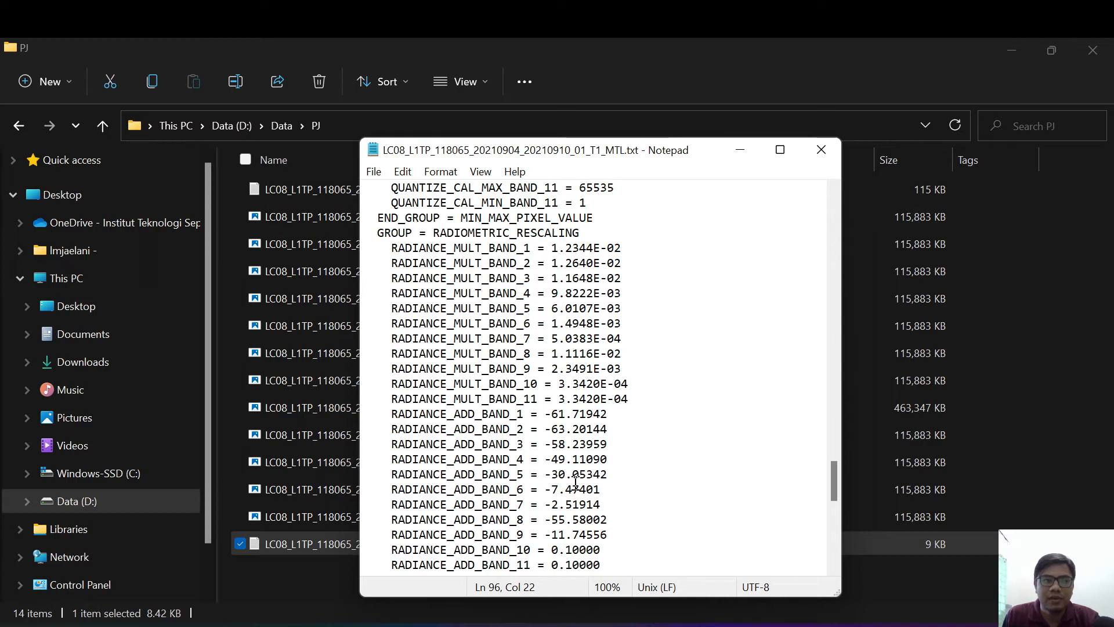
{"action": "left_click_drag", "start_coordinate": [392, 249], "coordinate": [645, 397]}
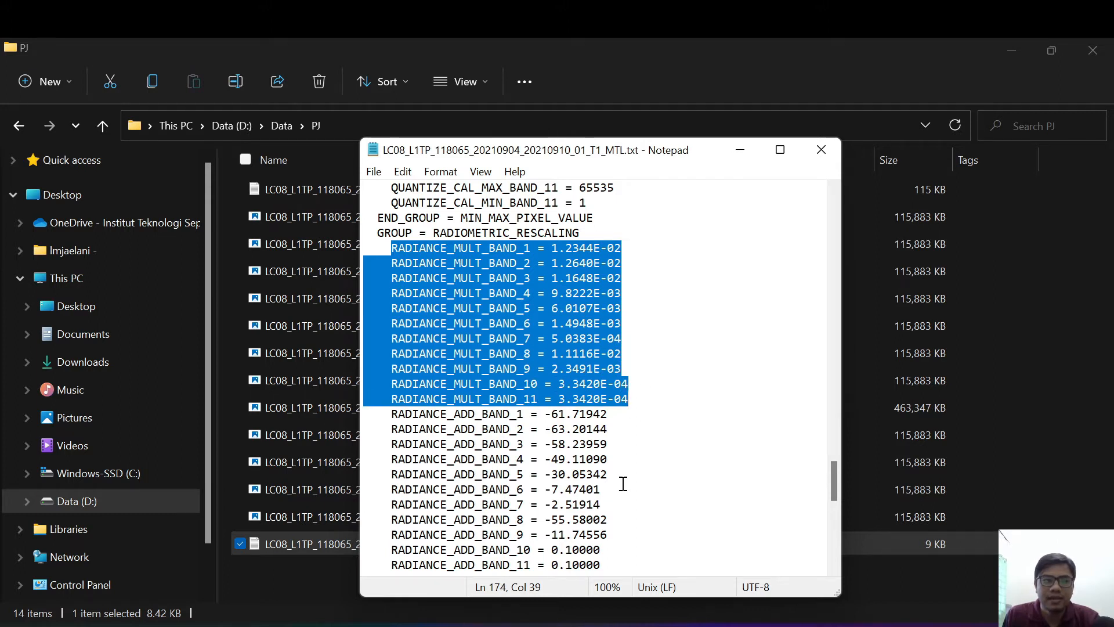
{"action": "scroll", "coordinate": [623, 483], "scroll_direction": "down", "scroll_amount": 2}
{"action": "left_click_drag", "start_coordinate": [392, 324], "coordinate": [637, 471]}
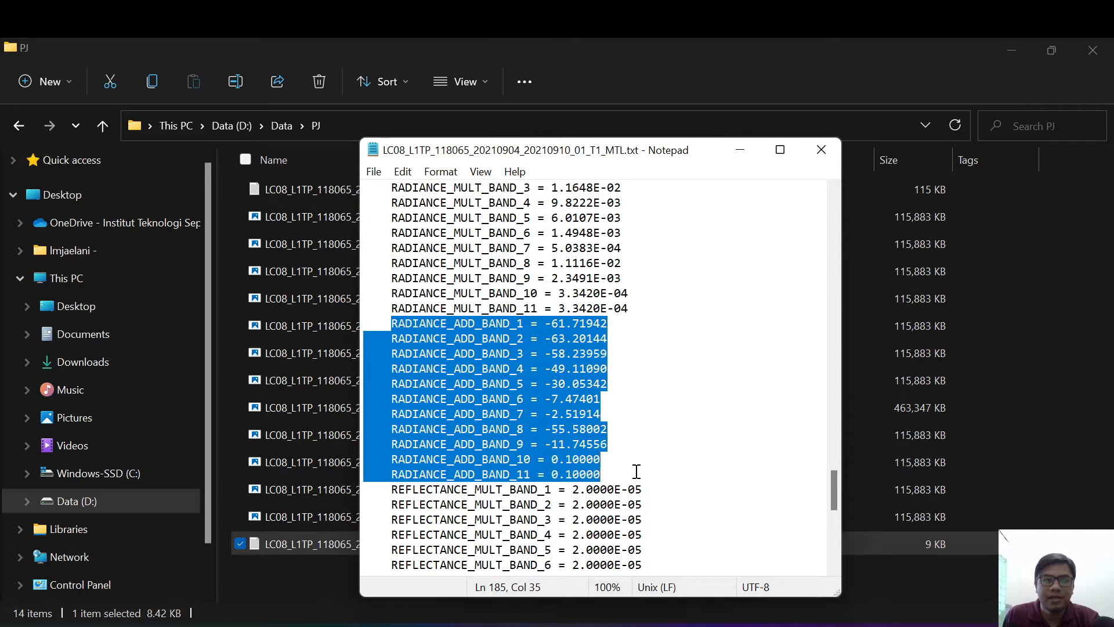
Step: Highlight the band 1 RADIANCE_MULT value and then the band 1 RADIANCE_ADD value
{"action": "scroll", "coordinate": [566, 253], "scroll_direction": "up", "scroll_amount": 1}
{"action": "left_click_drag", "start_coordinate": [553, 203], "coordinate": [635, 201]}
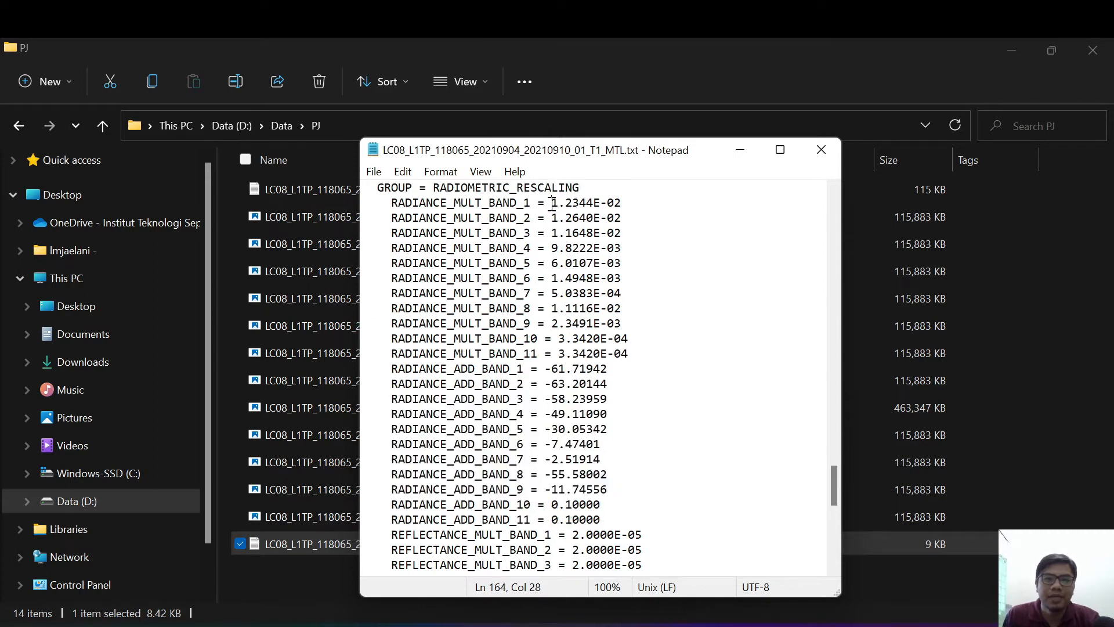
{"action": "left_click_drag", "start_coordinate": [546, 370], "coordinate": [615, 372]}
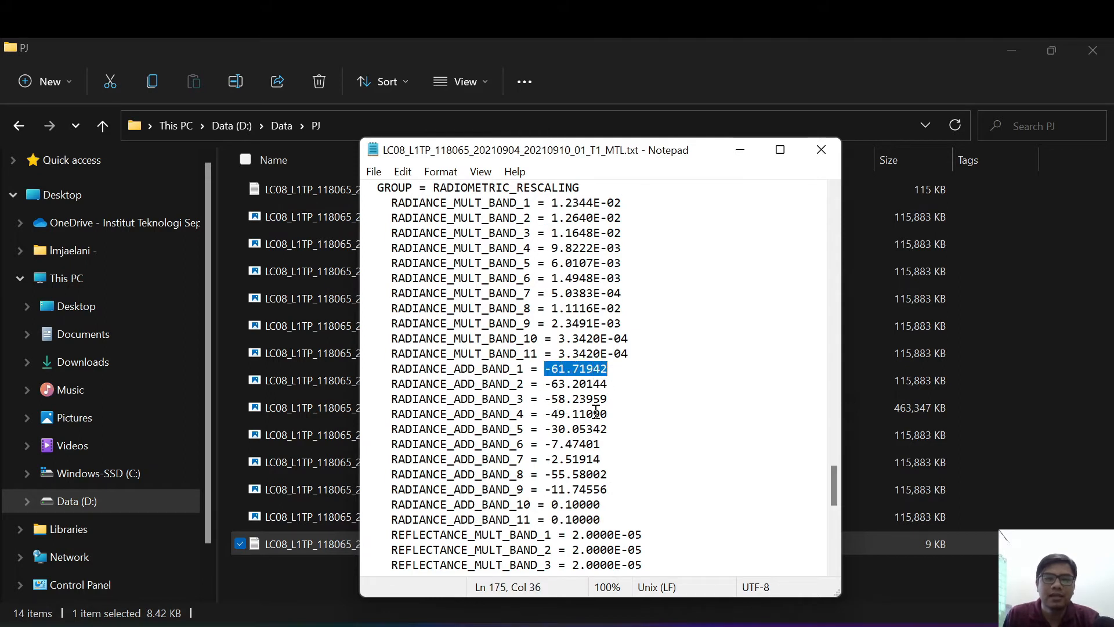
Step: Highlight the REFLECTANCE_MULT lines for bands 1 to 9, then clear the selection at the REFLECTANCE_ADD lines
{"action": "scroll", "coordinate": [644, 467], "scroll_direction": "down", "scroll_amount": 2}
{"action": "scroll", "coordinate": [652, 469], "scroll_direction": "down", "scroll_amount": 5}
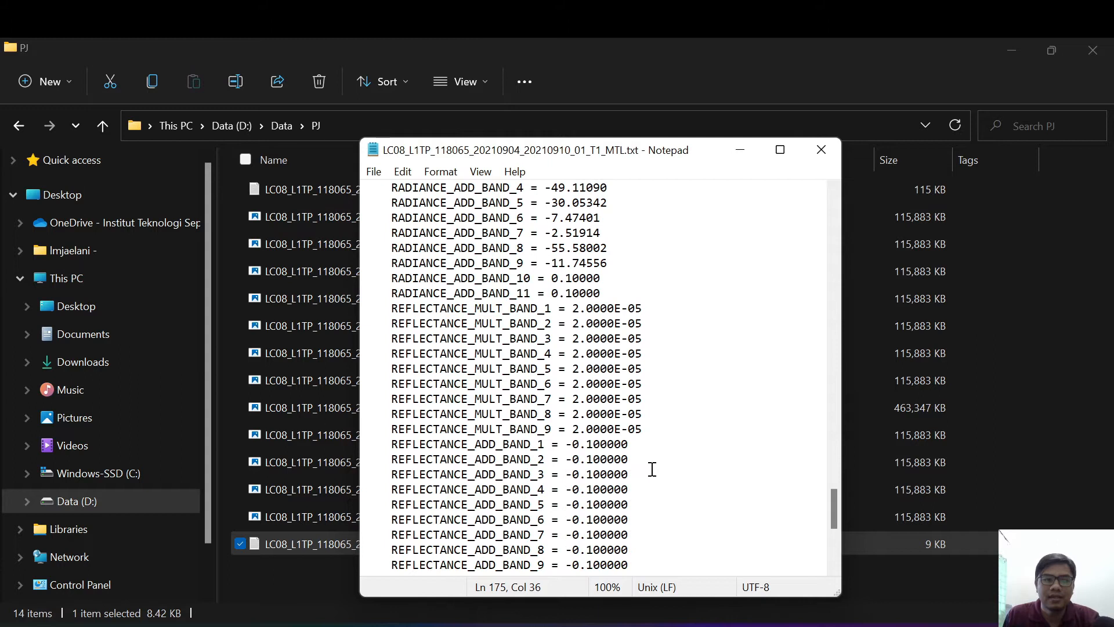
{"action": "left_click_drag", "start_coordinate": [398, 223], "coordinate": [653, 338]}
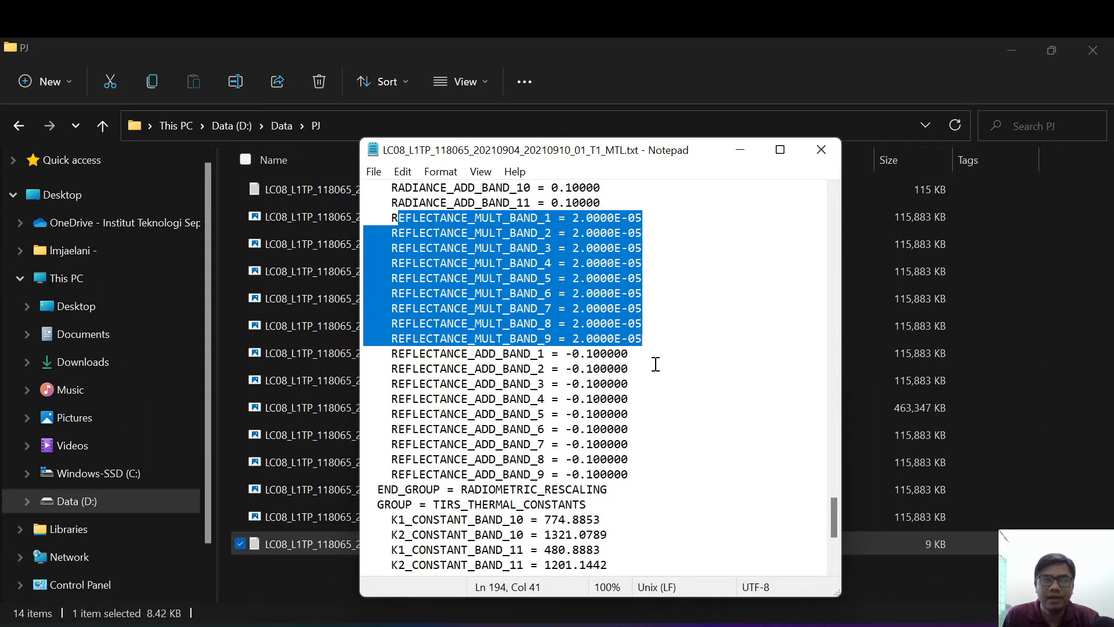
{"action": "left_click", "coordinate": [656, 365]}
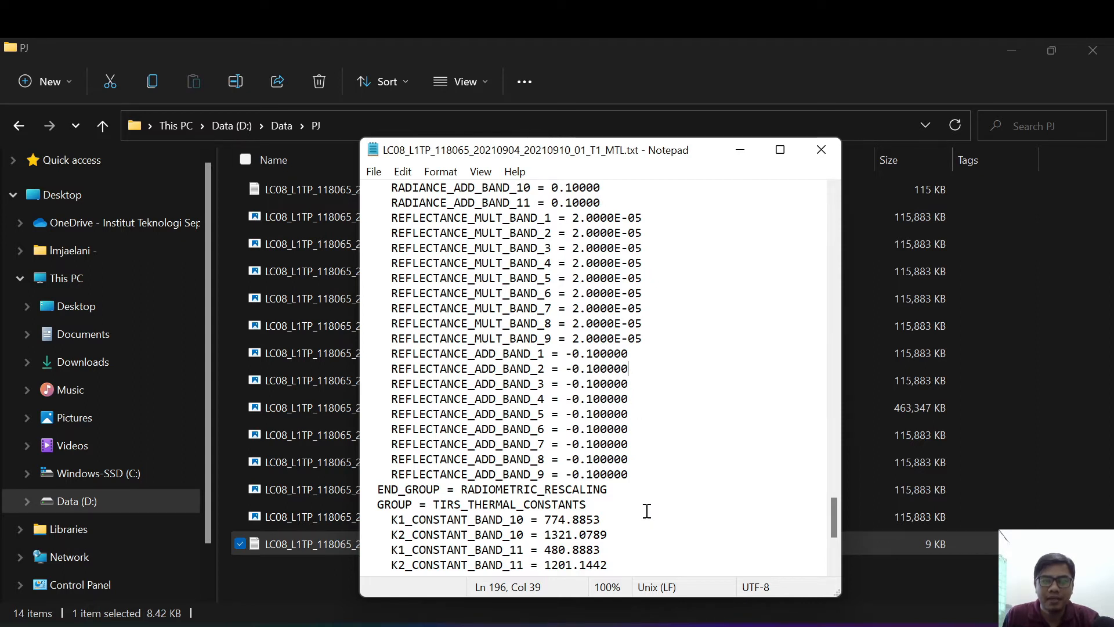
Step: Highlight the K1 and K2 constants of bands 10 and 11 in the TIRS_THERMAL_CONSTANTS group
{"action": "scroll", "coordinate": [646, 511], "scroll_direction": "down", "scroll_amount": 2}
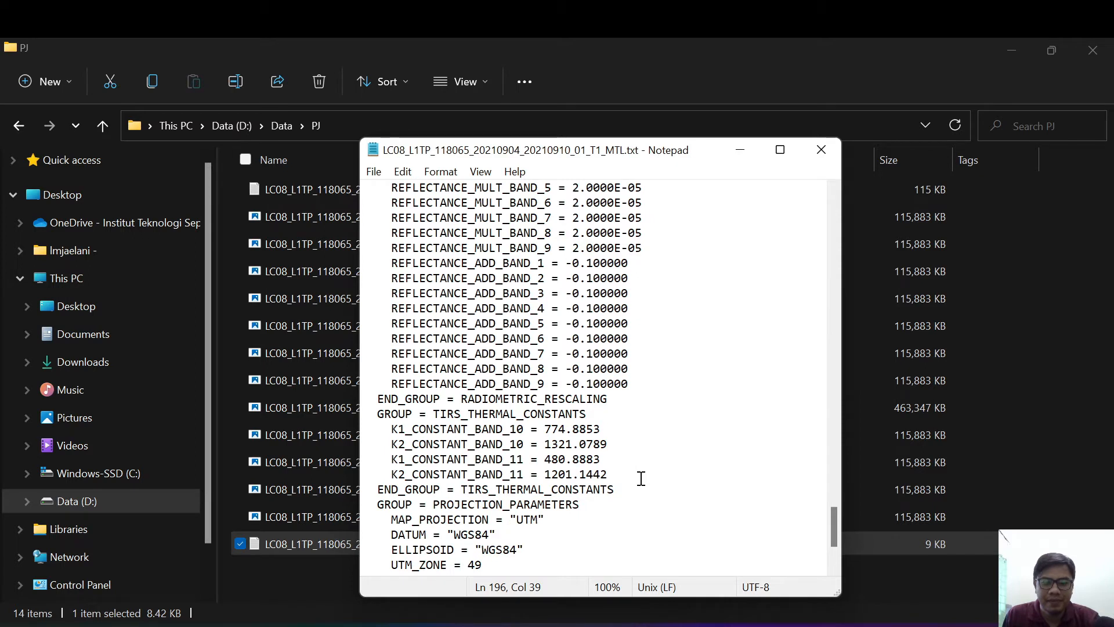
{"action": "scroll", "coordinate": [641, 480], "scroll_direction": "down", "scroll_amount": 2}
{"action": "scroll", "coordinate": [641, 477], "scroll_direction": "down", "scroll_amount": 1}
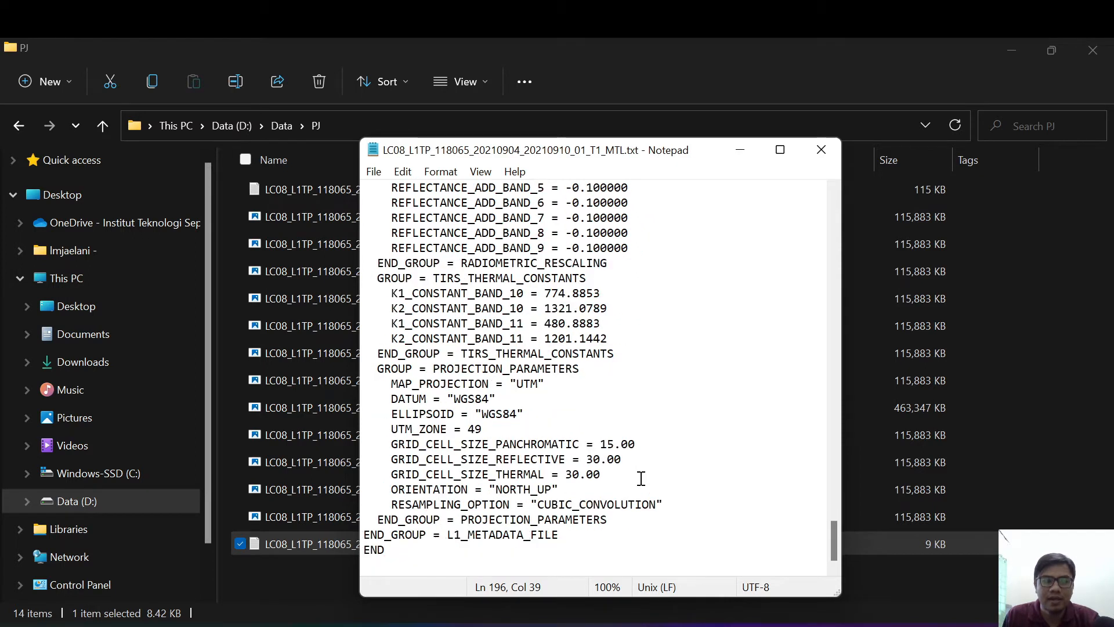
{"action": "left_click_drag", "start_coordinate": [392, 297], "coordinate": [624, 338]}
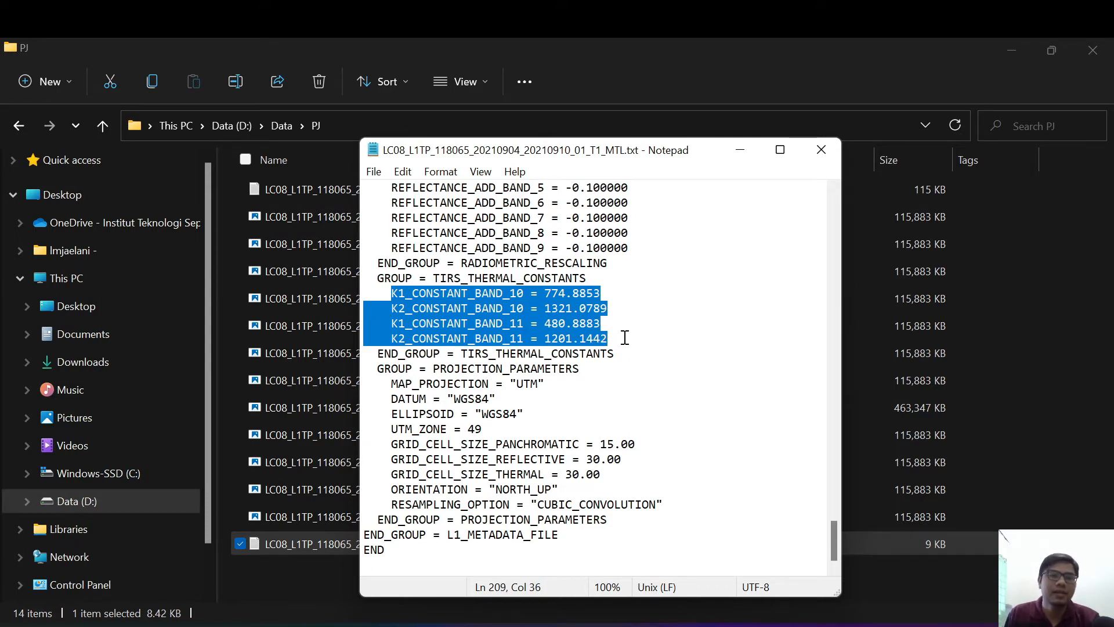
Step: Highlight the RESAMPLING_OPTION value "CUBIC_CONVOLUTION" in the PROJECTION_PARAMETERS group, then clear the selection
{"action": "left_click", "coordinate": [441, 308]}
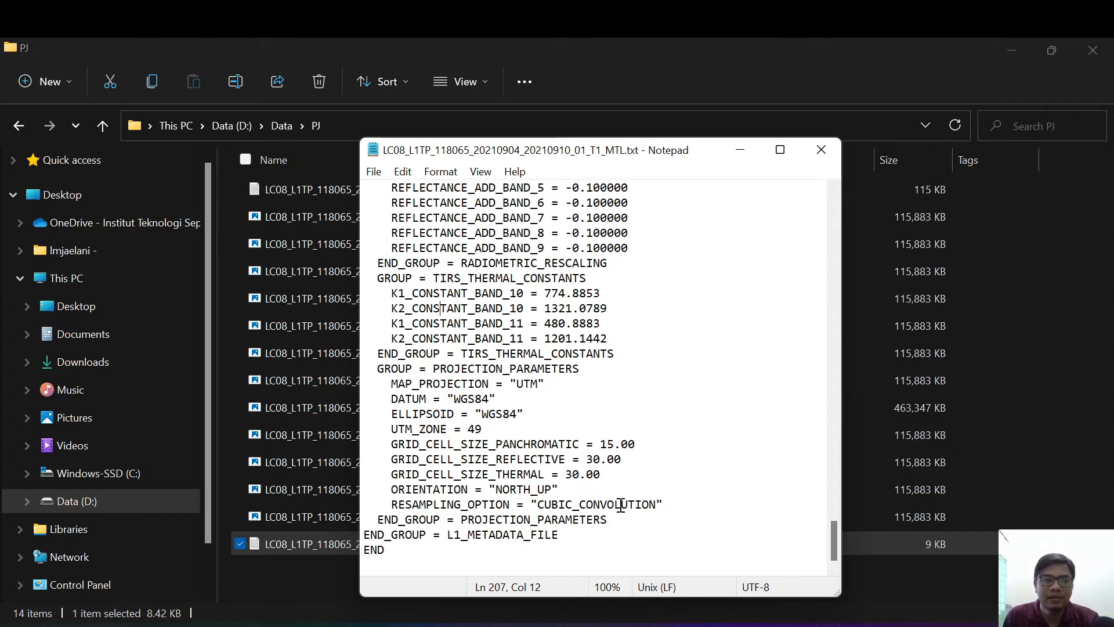
{"action": "left_click_drag", "start_coordinate": [533, 509], "coordinate": [679, 501]}
{"action": "left_click", "coordinate": [643, 509]}
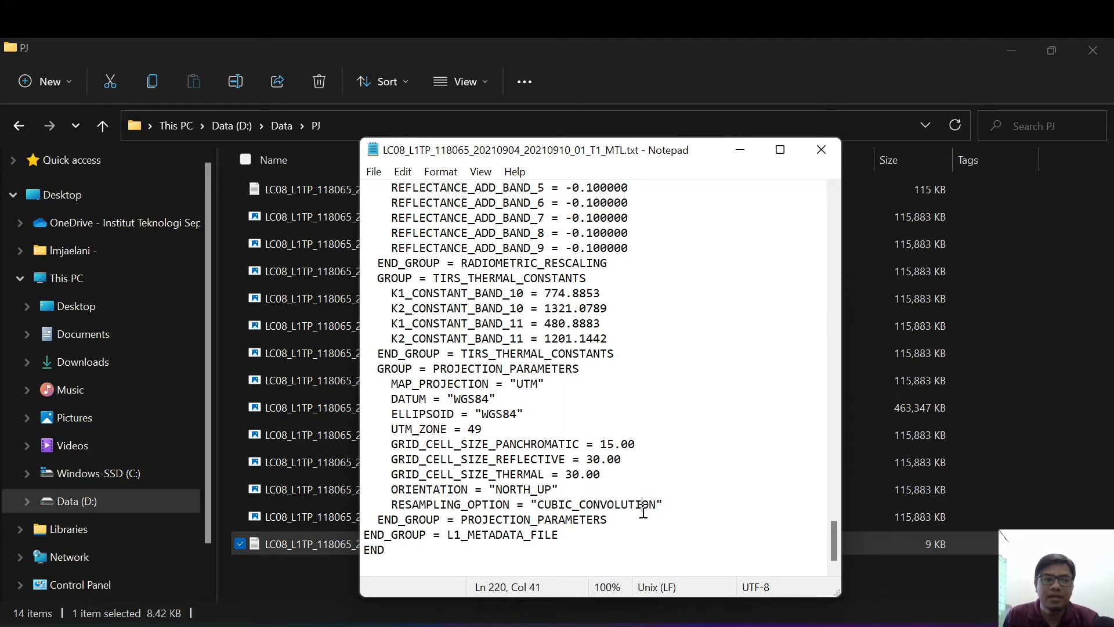
{"action": "mouse_move", "coordinate": [533, 505]}
{"action": "left_mouse_down"}
{"action": "mouse_move", "coordinate": [686, 501]}
{"action": "mouse_move", "coordinate": [531, 509]}
{"action": "left_mouse_up"}
{"action": "left_click", "coordinate": [594, 523]}
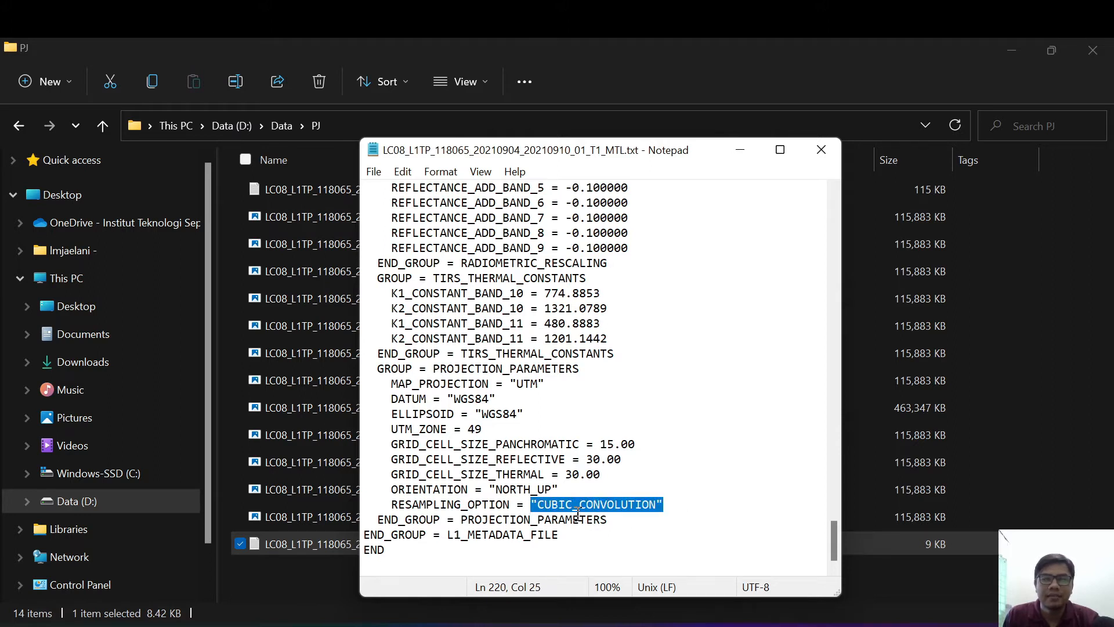
{"action": "left_click", "coordinate": [619, 516]}
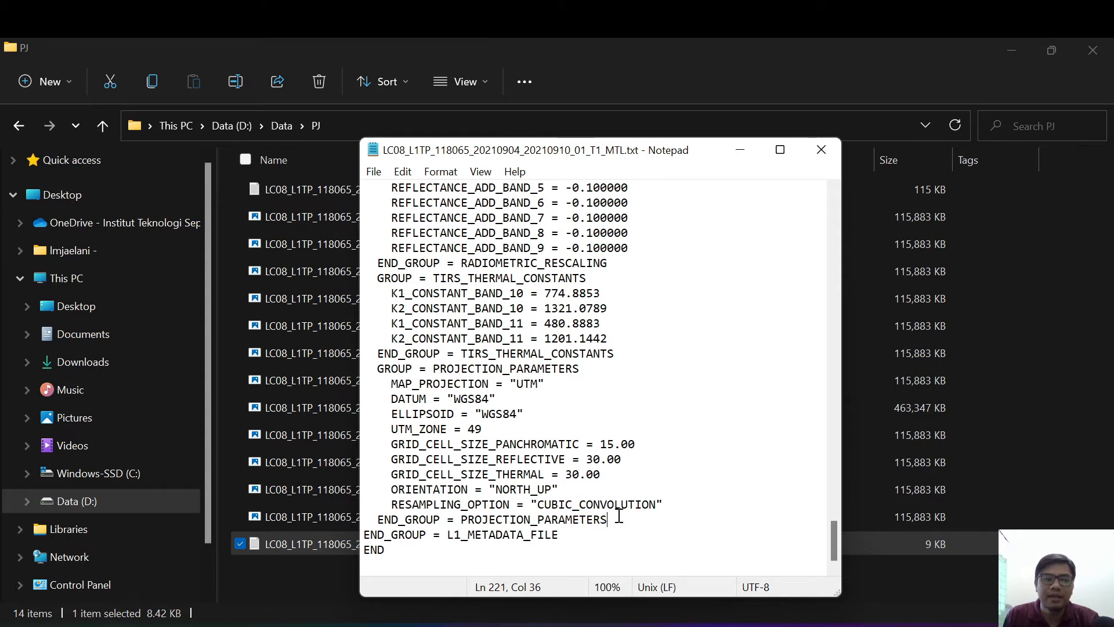
Step: Minimize the MTL metadata file, switch to SNAP and close all products that are open there
{"action": "scroll", "coordinate": [671, 348], "scroll_direction": "up", "scroll_amount": 15}
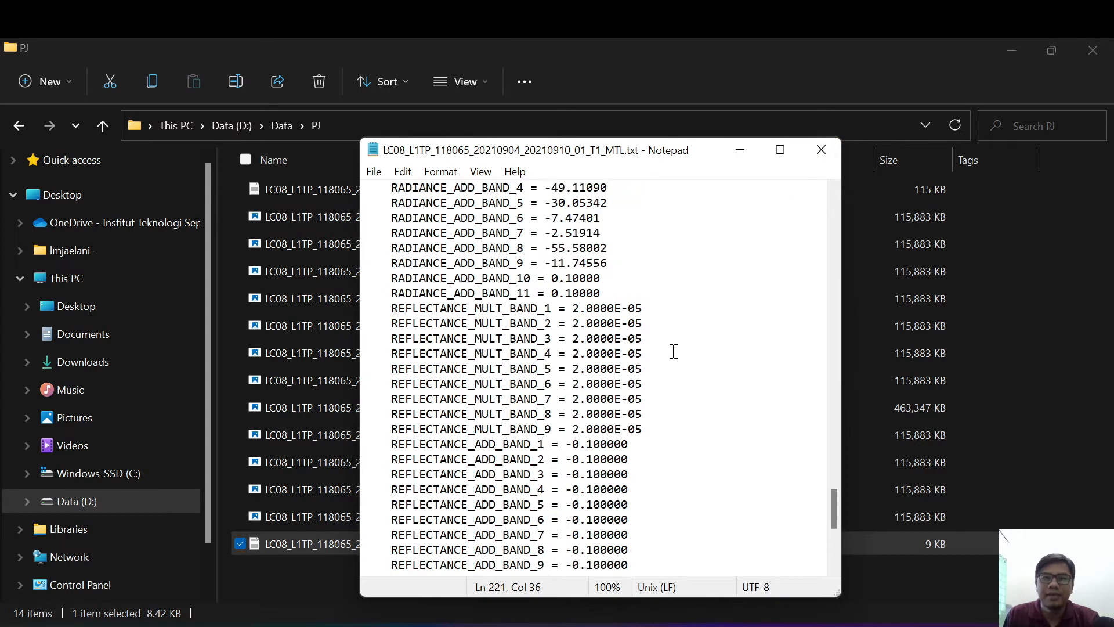
{"action": "scroll", "coordinate": [673, 351], "scroll_direction": "up", "scroll_amount": 20}
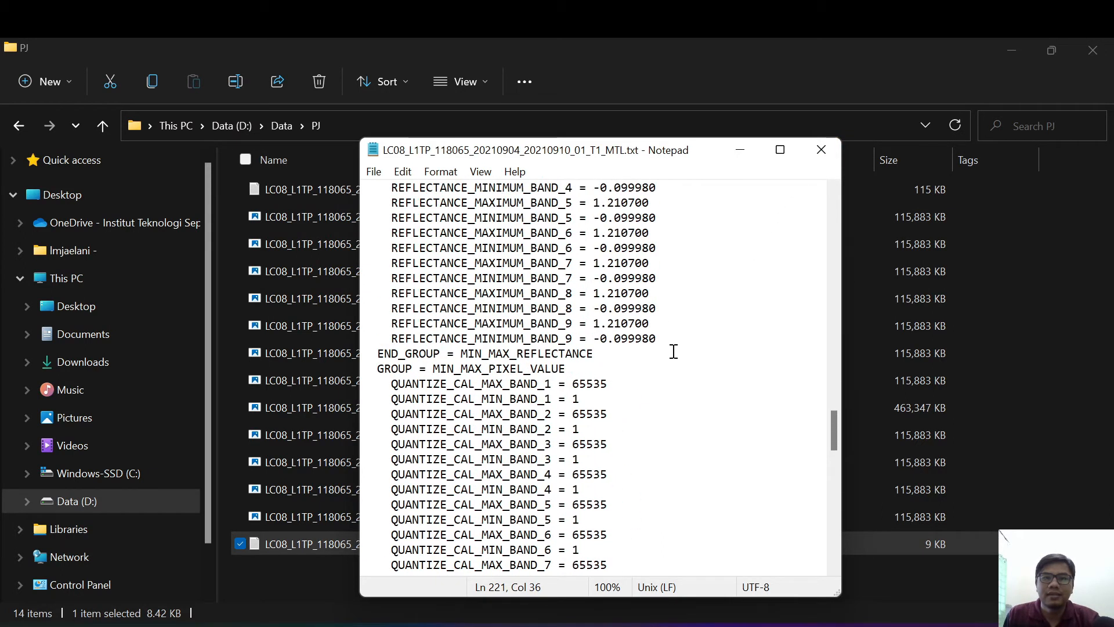
{"action": "left_click", "coordinate": [740, 151]}
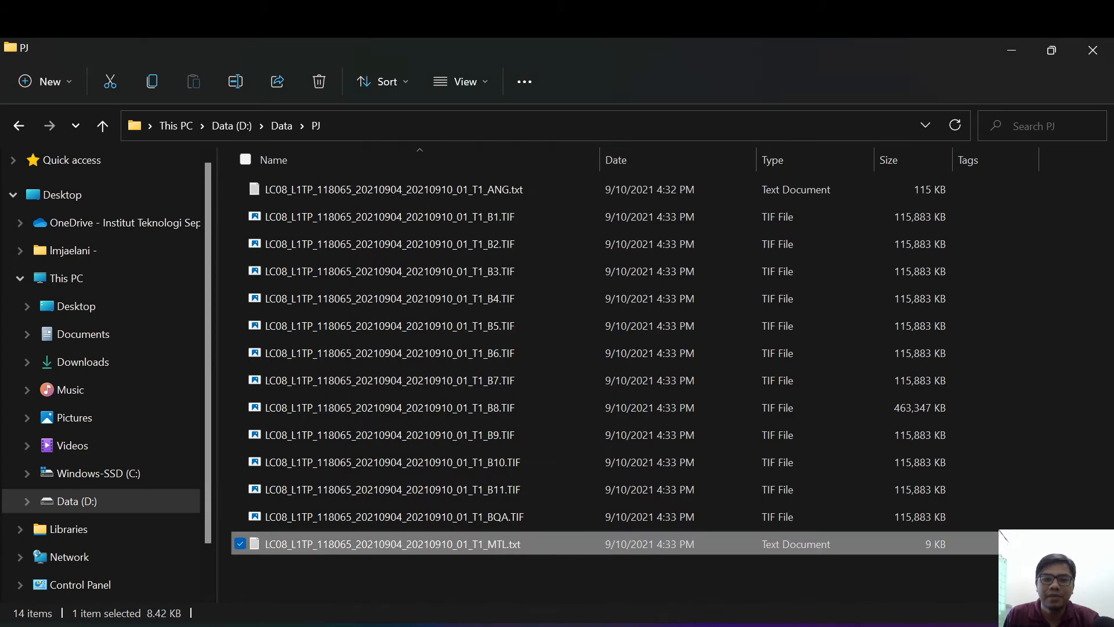
{"action": "key", "text": "alt+Tab"}
{"action": "left_click", "coordinate": [125, 141]}
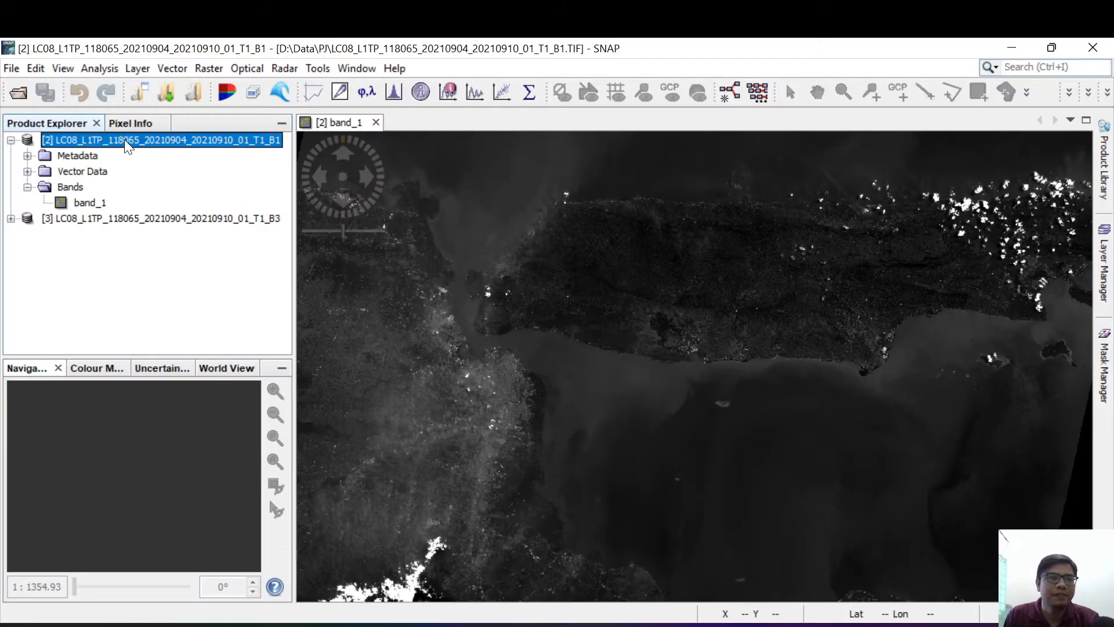
{"action": "right_click", "coordinate": [125, 141]}
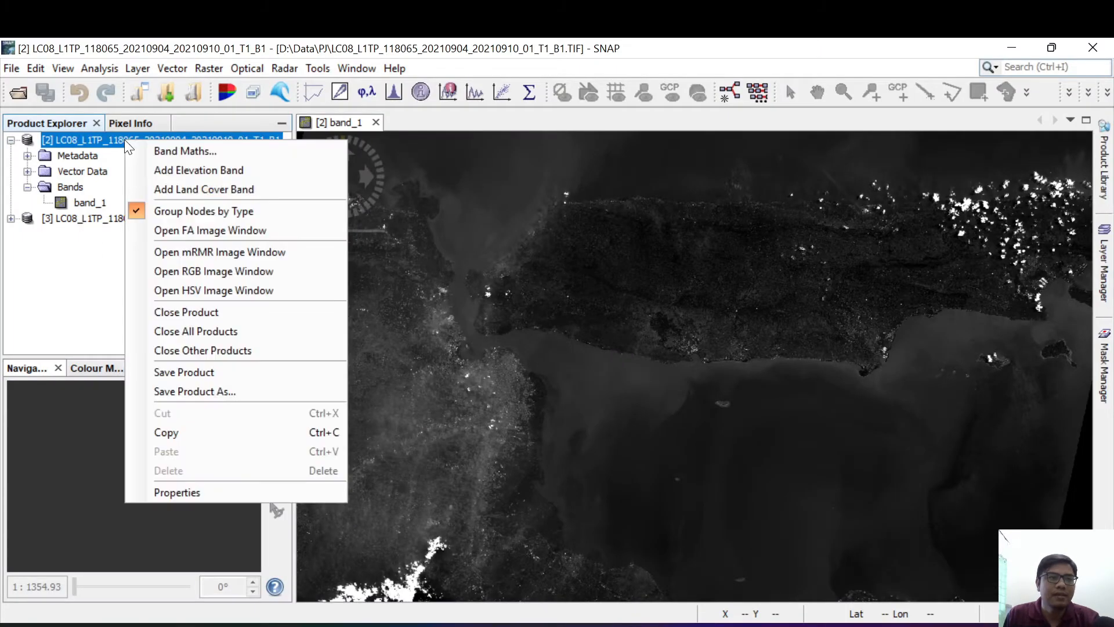
{"action": "left_click", "coordinate": [230, 332]}
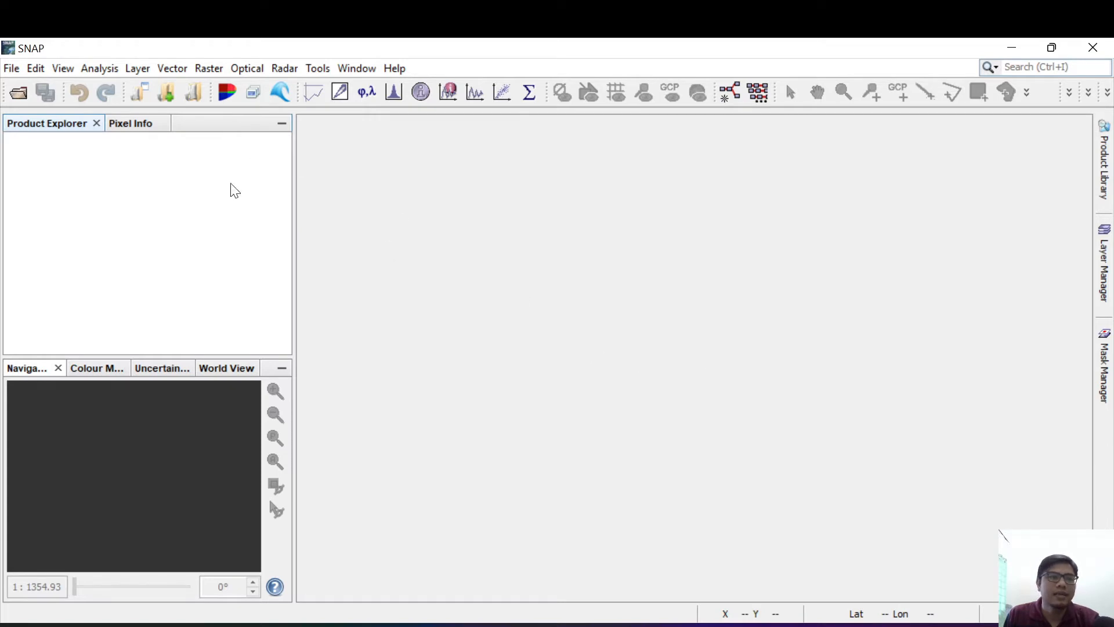
Step: Open the B2, B3 and B4 TIF files of the Landsat scene from the PJ folder as products
{"action": "left_click", "coordinate": [17, 93]}
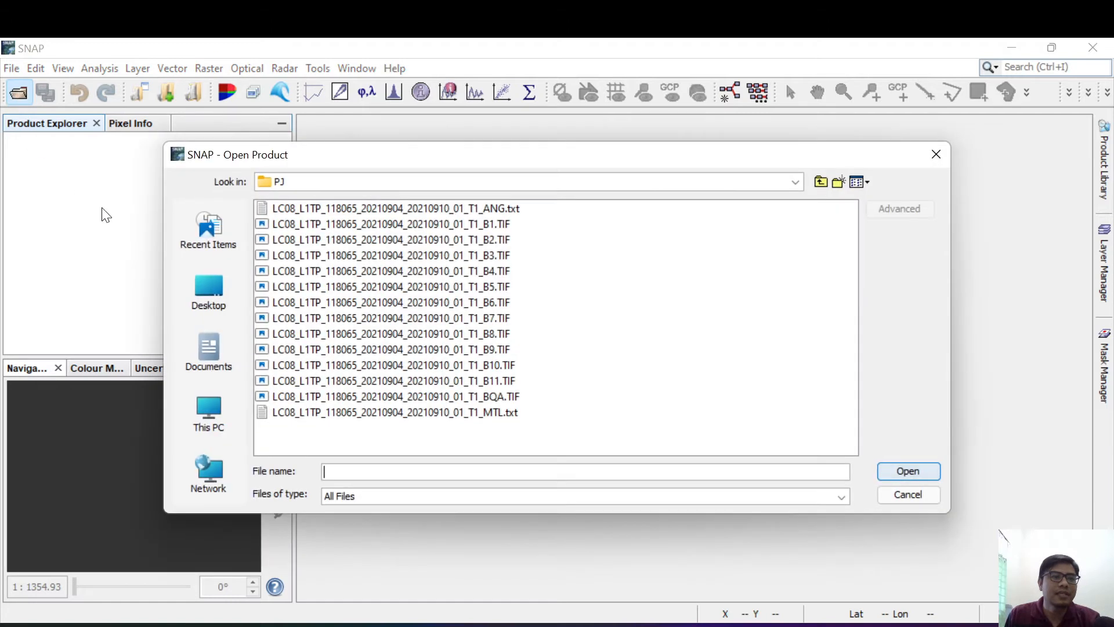
{"action": "left_click_drag", "start_coordinate": [466, 165], "coordinate": [592, 173]}
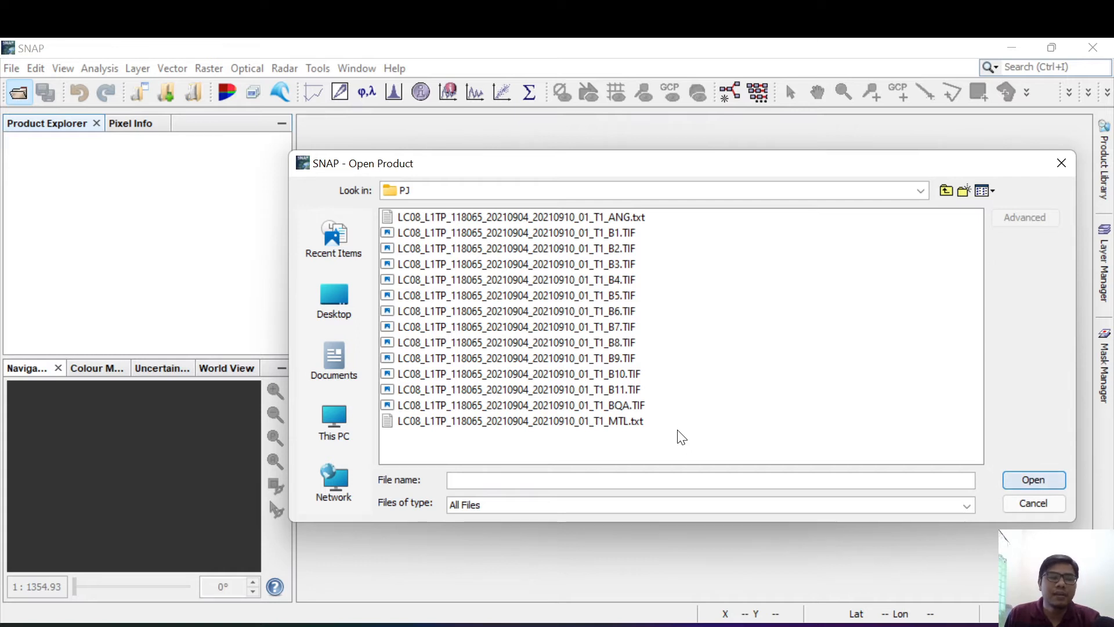
{"action": "left_click", "coordinate": [611, 254]}
{"action": "left_click", "coordinate": [615, 261], "text": "ctrl"}
{"action": "left_click", "coordinate": [619, 278], "text": "ctrl"}
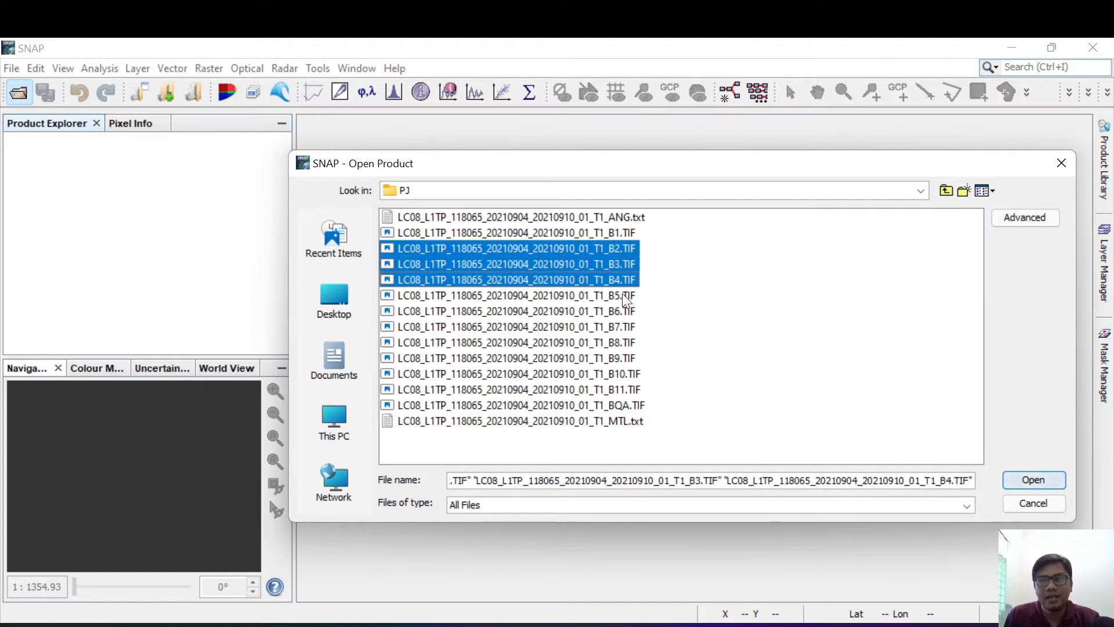
{"action": "left_click", "coordinate": [1028, 481]}
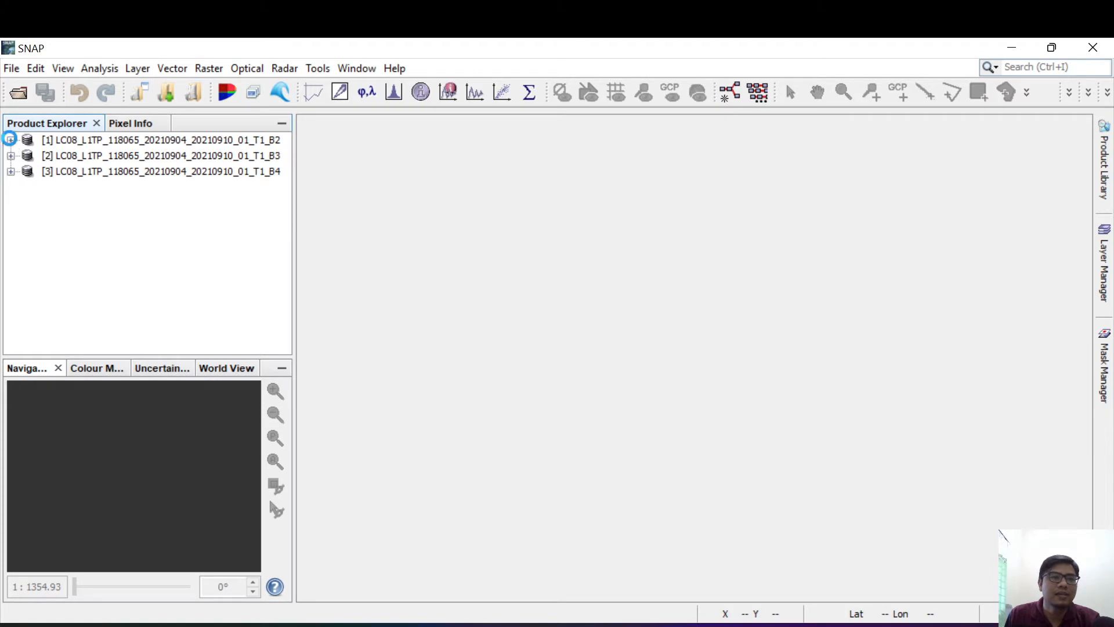
Step: Expand the B2 product's Bands and view its GeoKeyDirectory under GeoTIFF Metadata, then close the table and collapse Metadata
{"action": "left_click", "coordinate": [10, 139]}
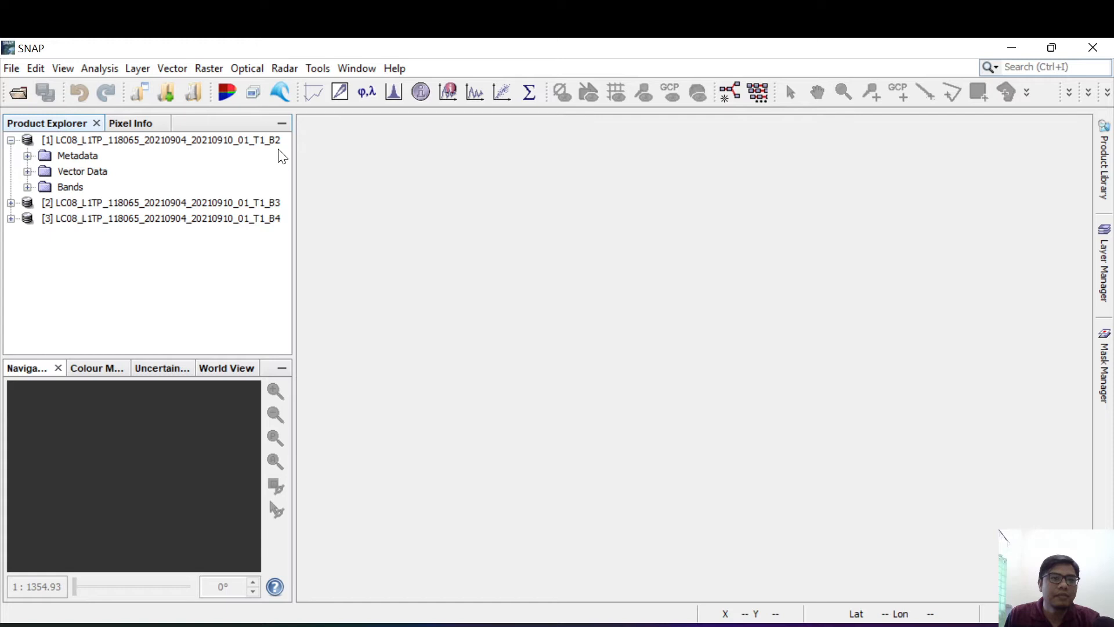
{"action": "left_click", "coordinate": [27, 187]}
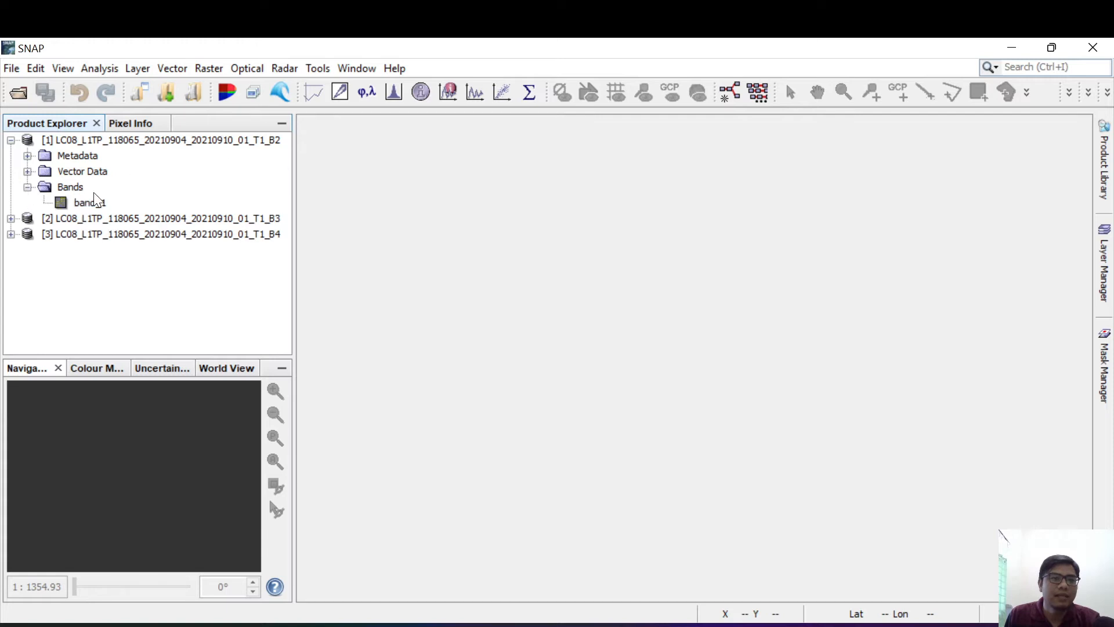
{"action": "left_click", "coordinate": [28, 155]}
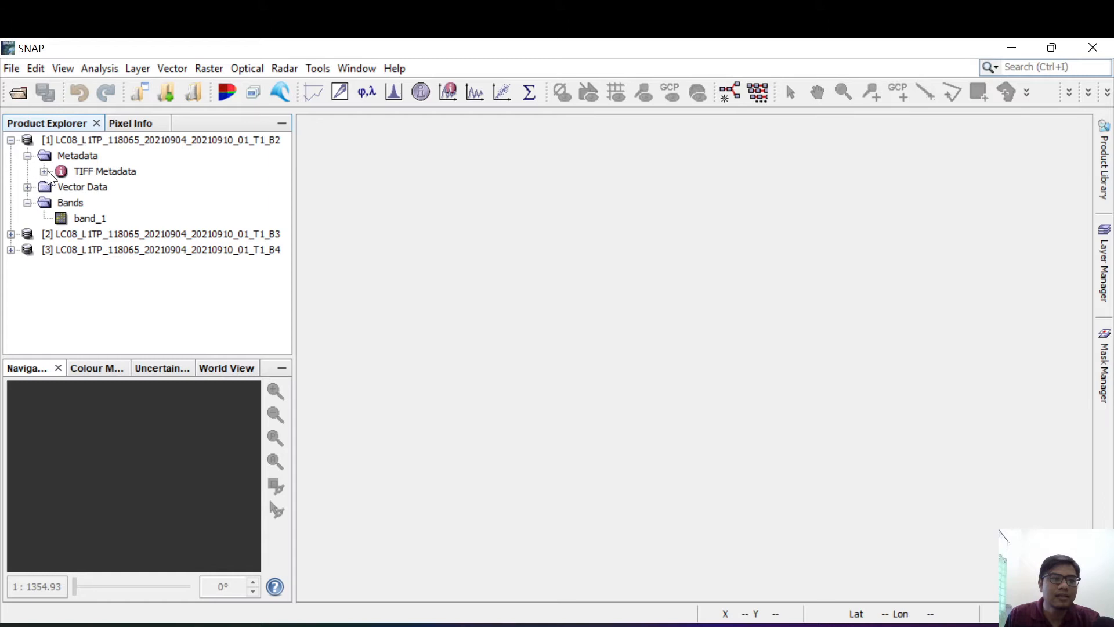
{"action": "left_click", "coordinate": [44, 171]}
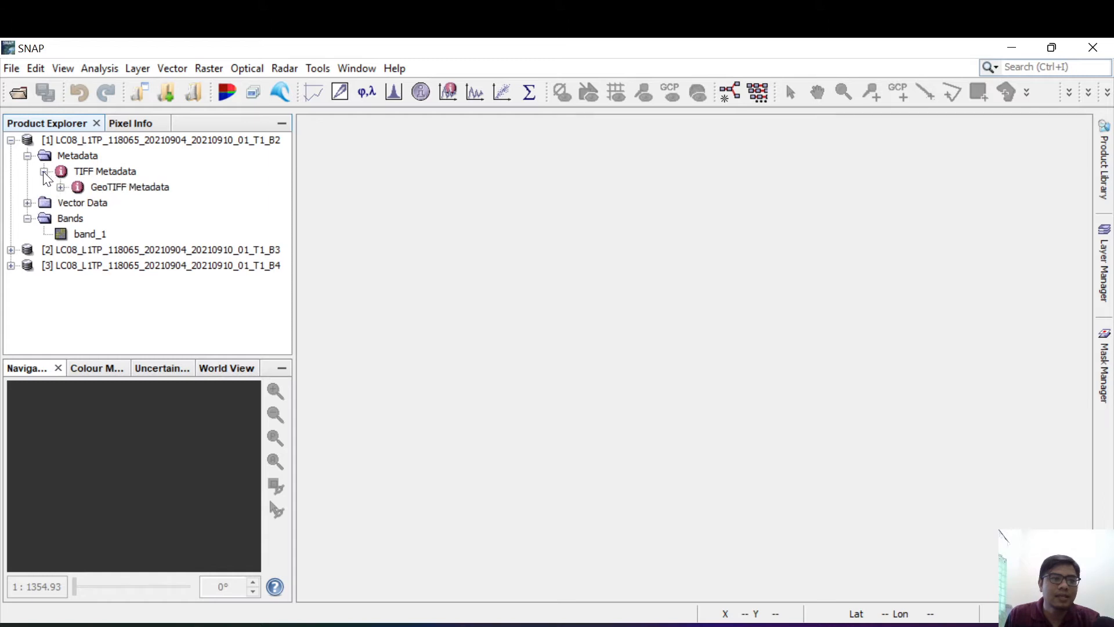
{"action": "left_click", "coordinate": [61, 187]}
{"action": "left_click", "coordinate": [143, 203]}
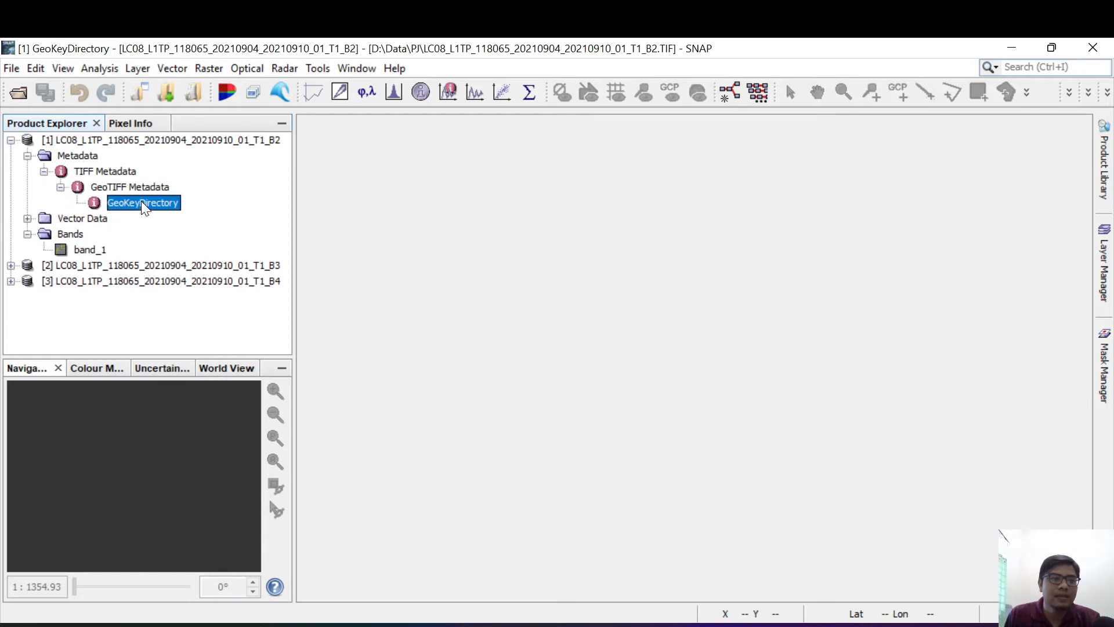
{"action": "double_click", "coordinate": [141, 201]}
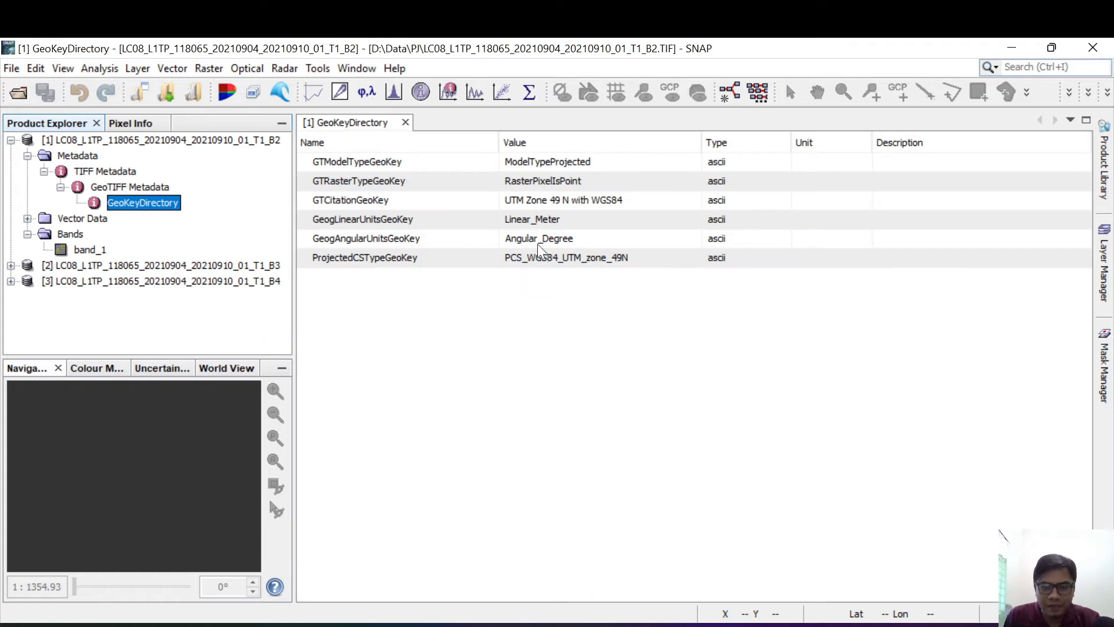
{"action": "left_click", "coordinate": [405, 123]}
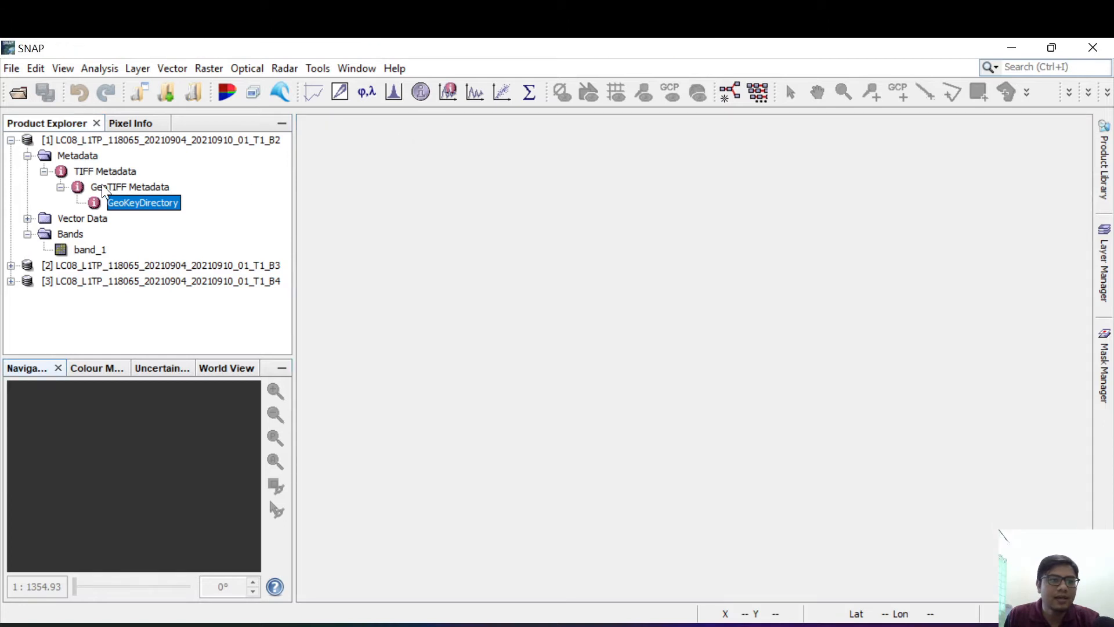
{"action": "left_click", "coordinate": [27, 156]}
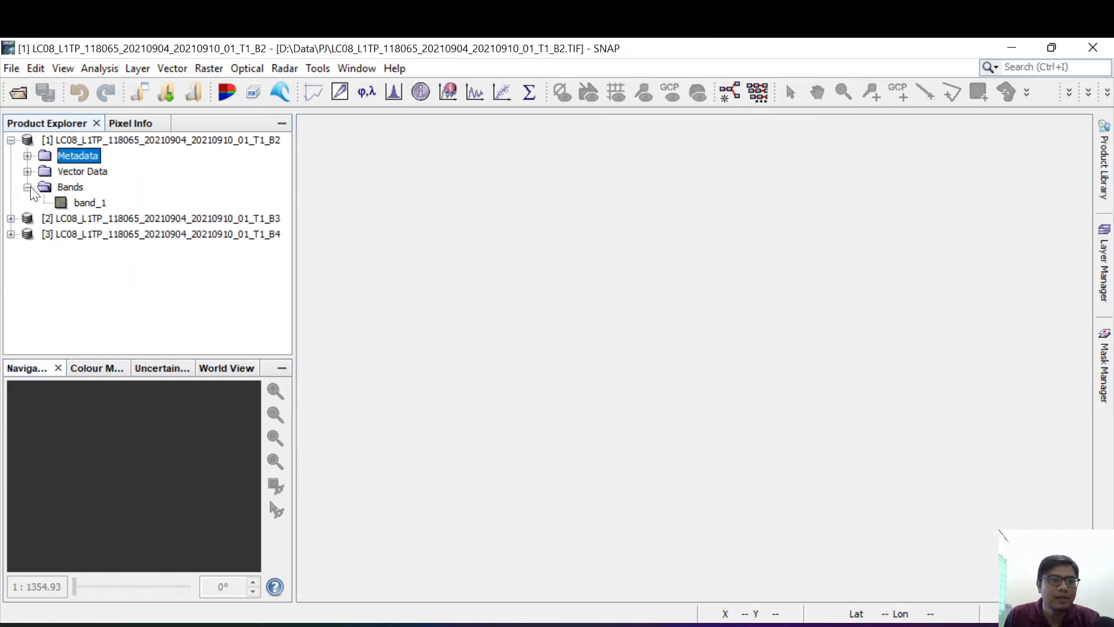
Step: Expand the B3 and B4 products and their Bands folders, and widen the Product Explorer to fit the full product names
{"action": "left_click", "coordinate": [11, 218]}
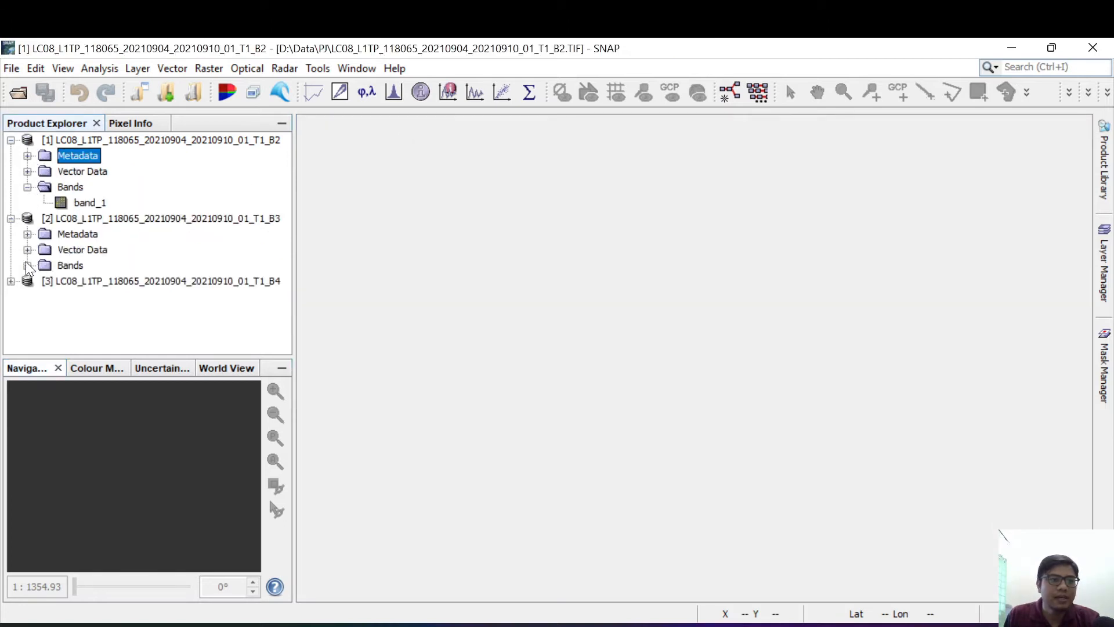
{"action": "left_click", "coordinate": [27, 265]}
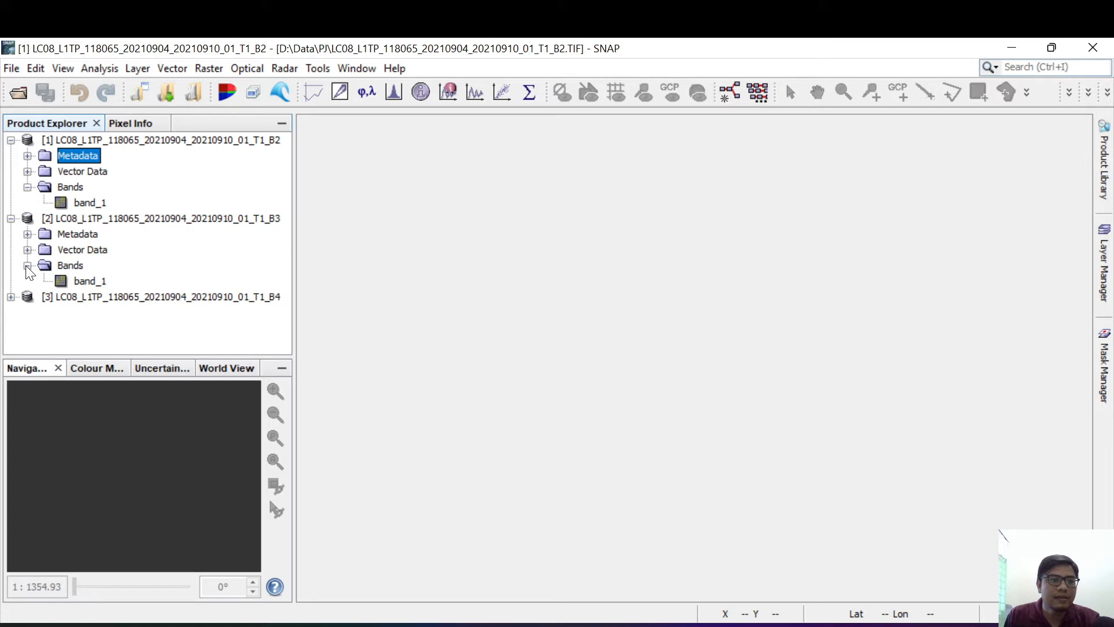
{"action": "left_click", "coordinate": [11, 296]}
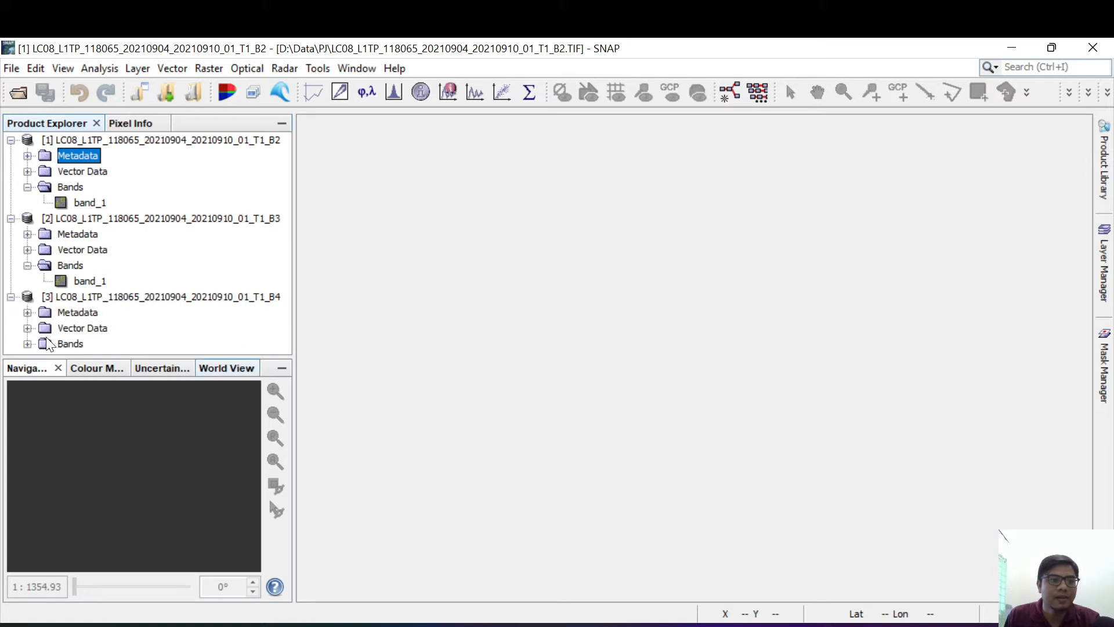
{"action": "left_click", "coordinate": [27, 343]}
{"action": "scroll", "coordinate": [96, 307], "scroll_direction": "up", "scroll_amount": 2}
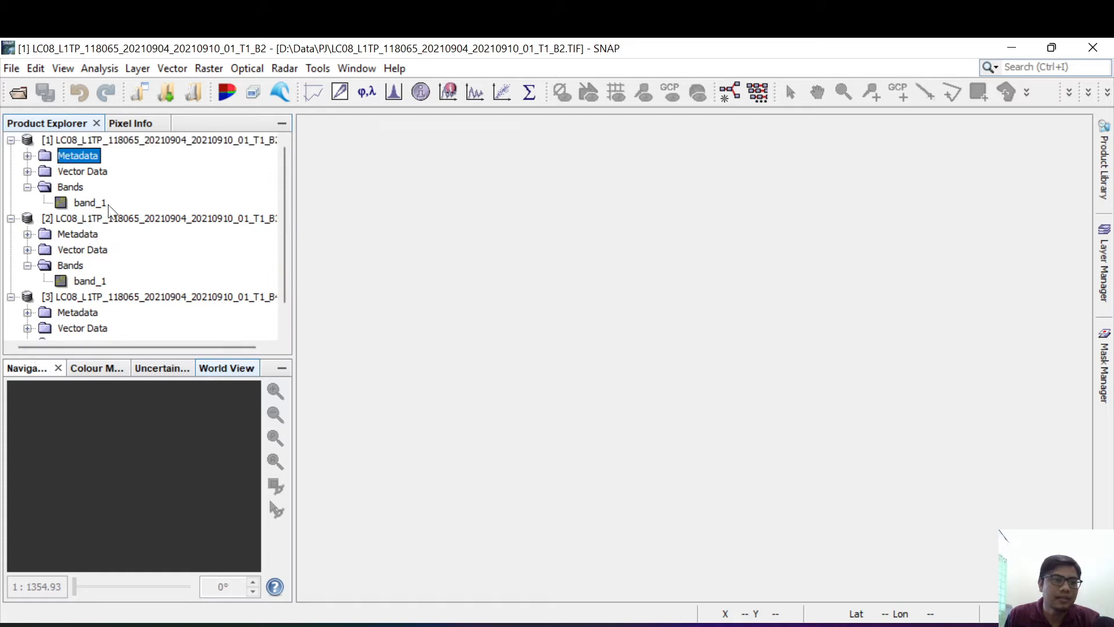
{"action": "left_click_drag", "start_coordinate": [292, 180], "coordinate": [366, 179]}
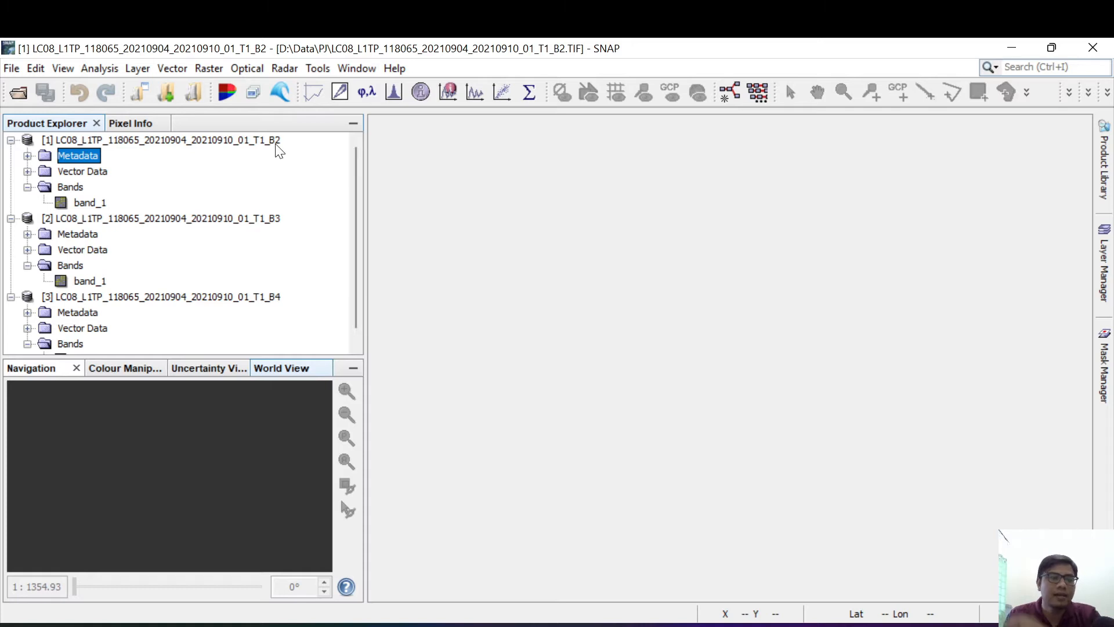
Step: Collapse and re-expand the B2 product's Bands folder, then select band_1 of the B2, B3 and B4 products in turn
{"action": "left_click", "coordinate": [28, 190]}
{"action": "left_click", "coordinate": [28, 190]}
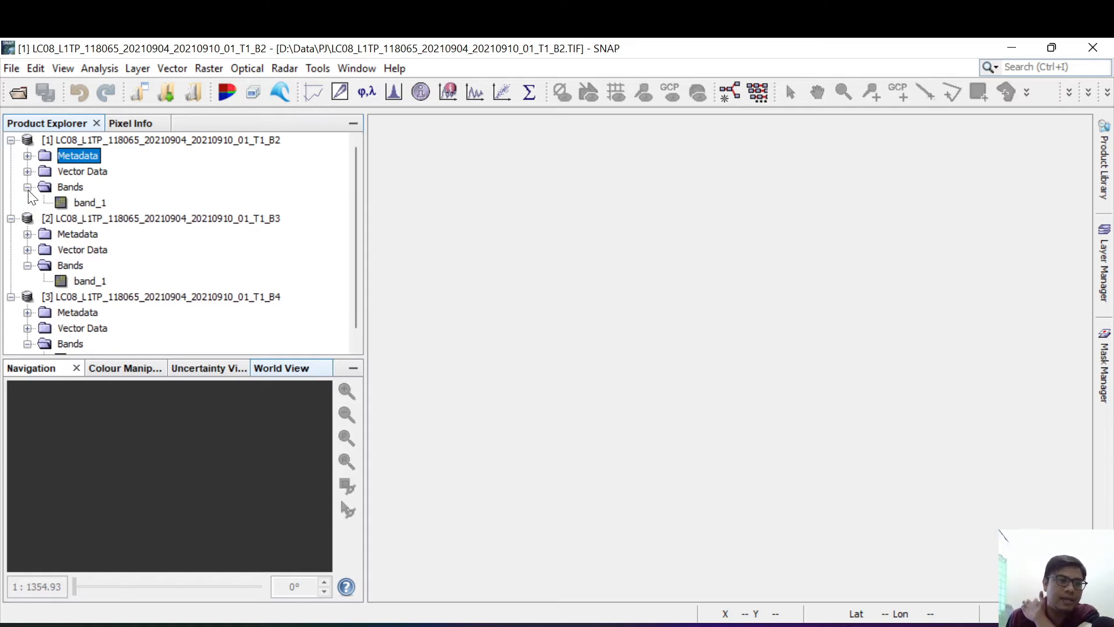
{"action": "left_click", "coordinate": [89, 202]}
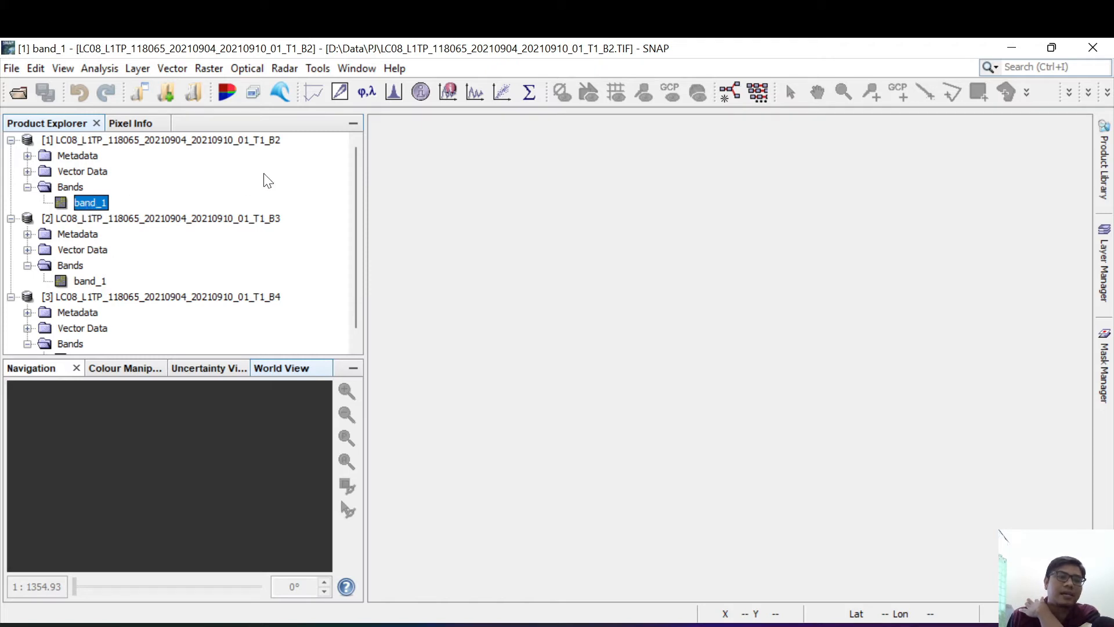
{"action": "left_click", "coordinate": [98, 281]}
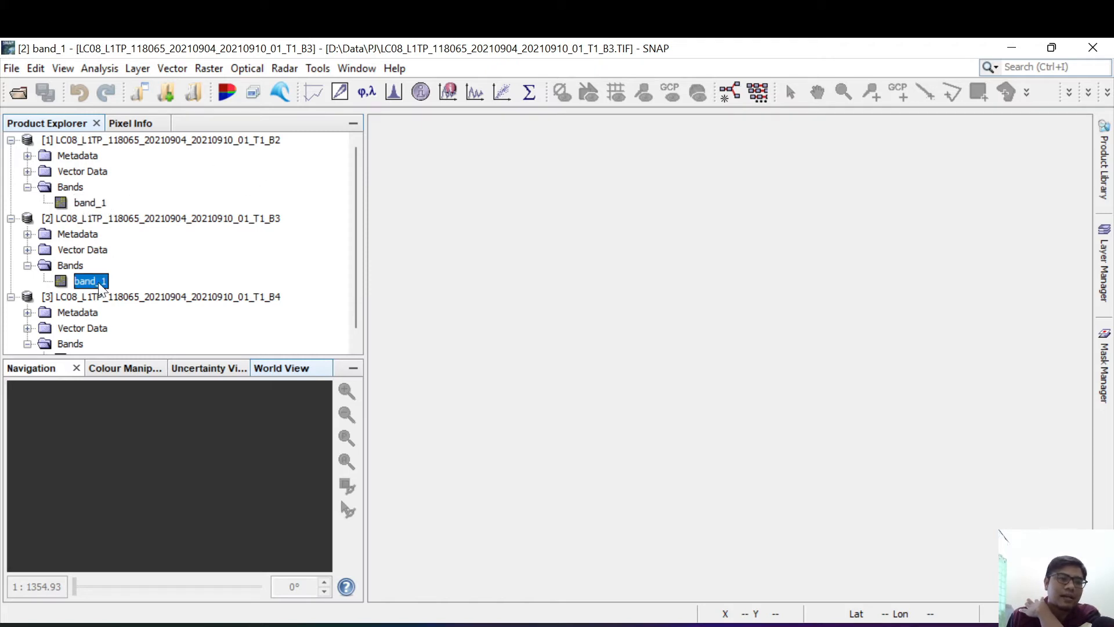
{"action": "scroll", "coordinate": [211, 263], "scroll_direction": "down", "scroll_amount": 1}
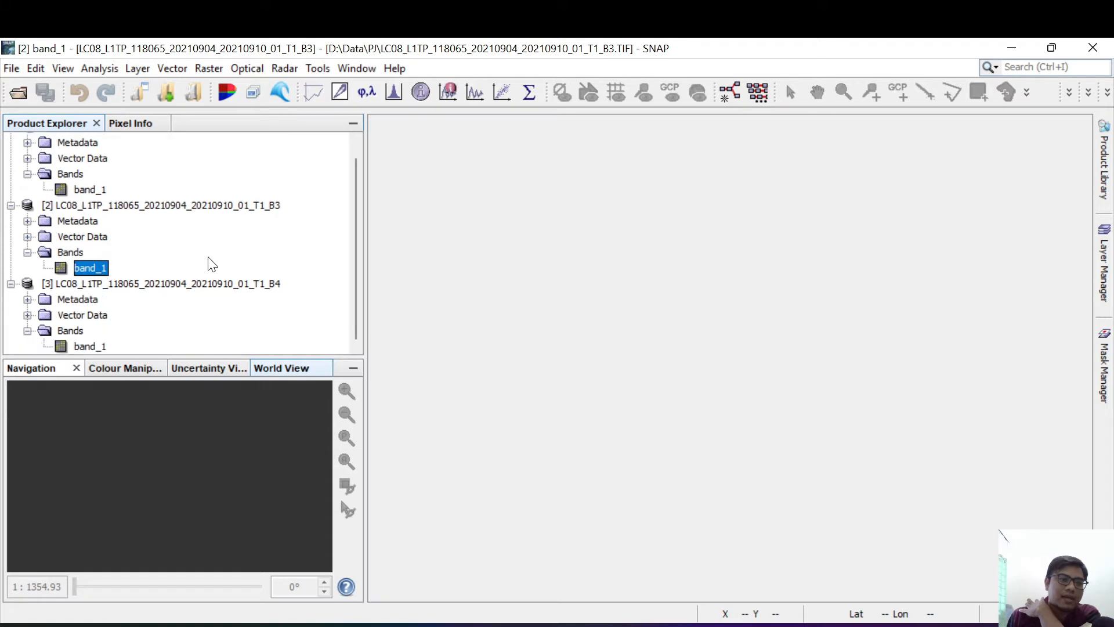
{"action": "left_click", "coordinate": [93, 346]}
{"action": "scroll", "coordinate": [203, 287], "scroll_direction": "up", "scroll_amount": 1}
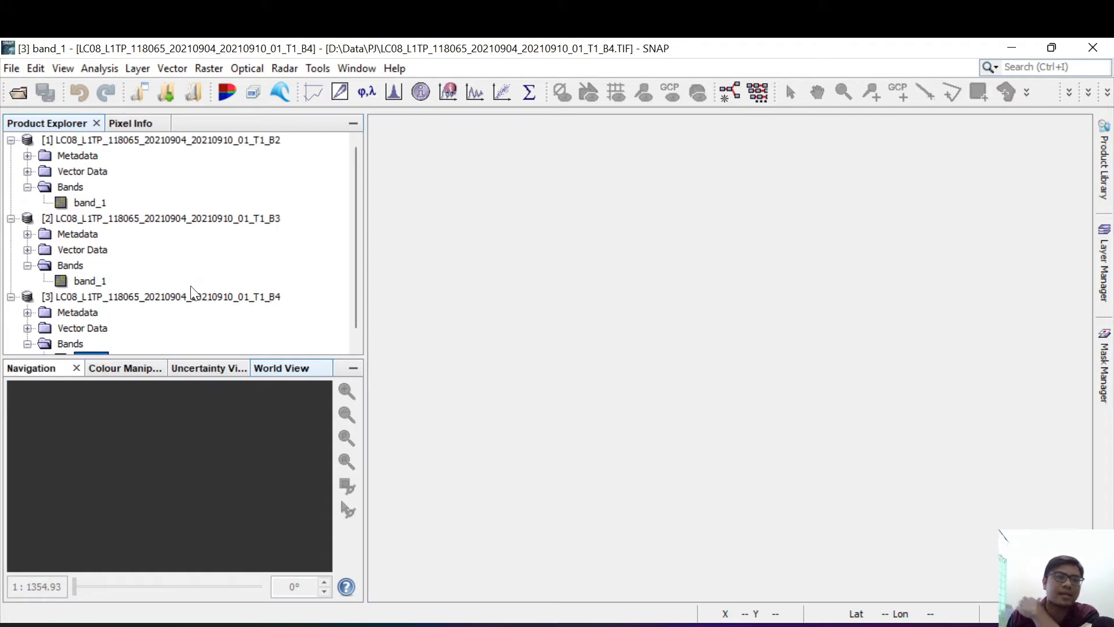
Step: Display band_1 of the B2 product in an image view and inspect the coastline and the whole scene
{"action": "double_click", "coordinate": [94, 204]}
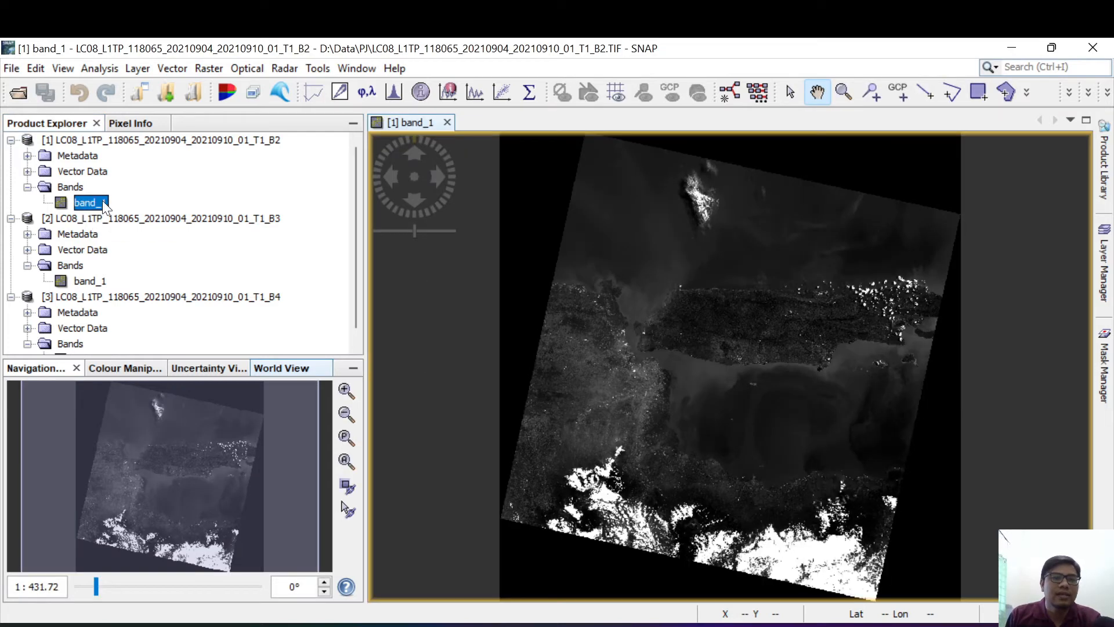
{"action": "scroll", "coordinate": [778, 375], "scroll_direction": "up", "scroll_amount": 4}
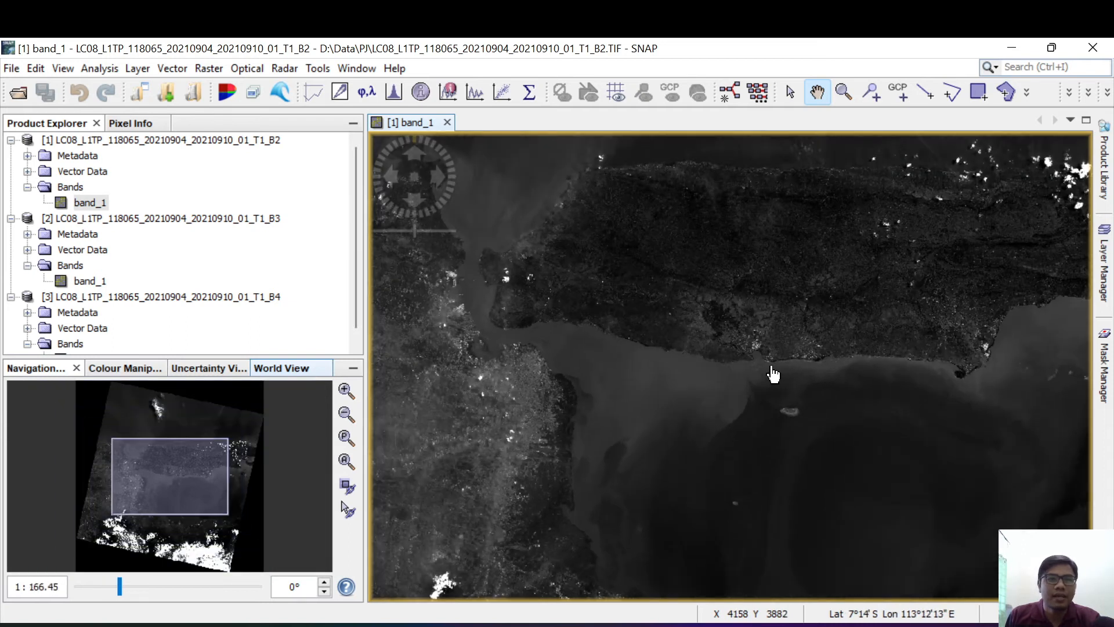
{"action": "scroll", "coordinate": [774, 374], "scroll_direction": "down", "scroll_amount": 4}
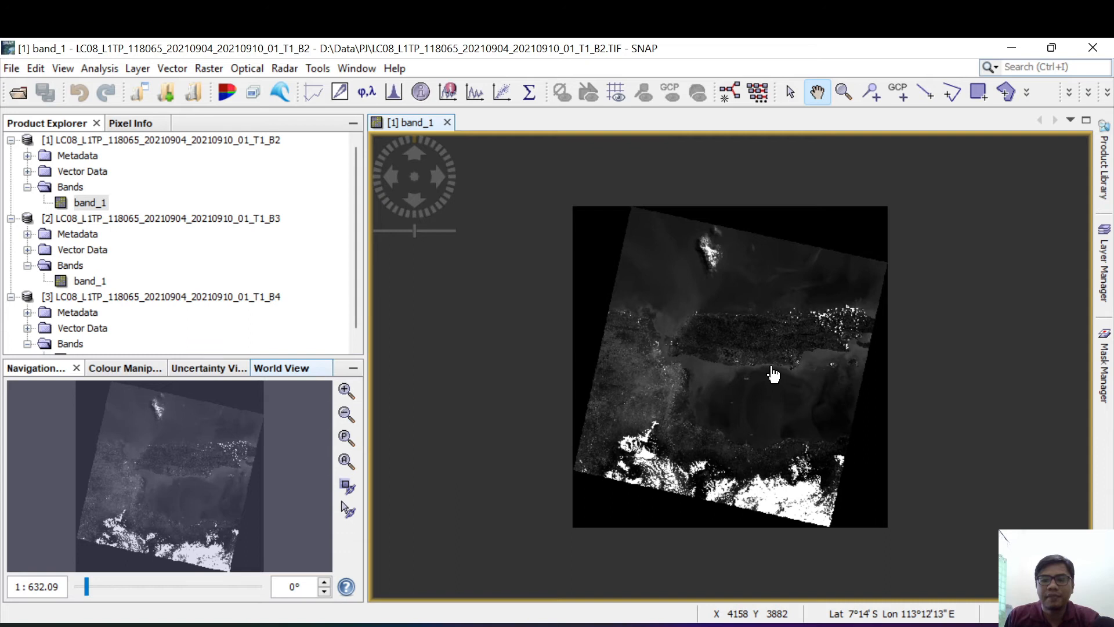
Step: Inspect the position and band_1 values around the strait in Pixel Info, then close Pixel Info
{"action": "scroll", "coordinate": [773, 375], "scroll_direction": "up", "scroll_amount": 3}
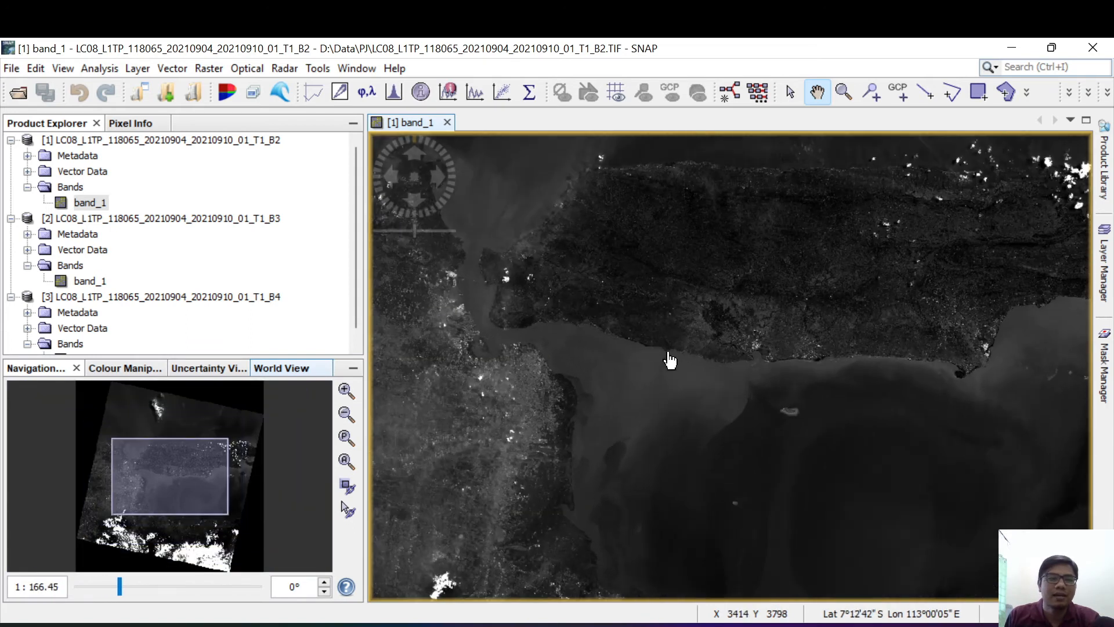
{"action": "scroll", "coordinate": [671, 360], "scroll_direction": "up", "scroll_amount": 1}
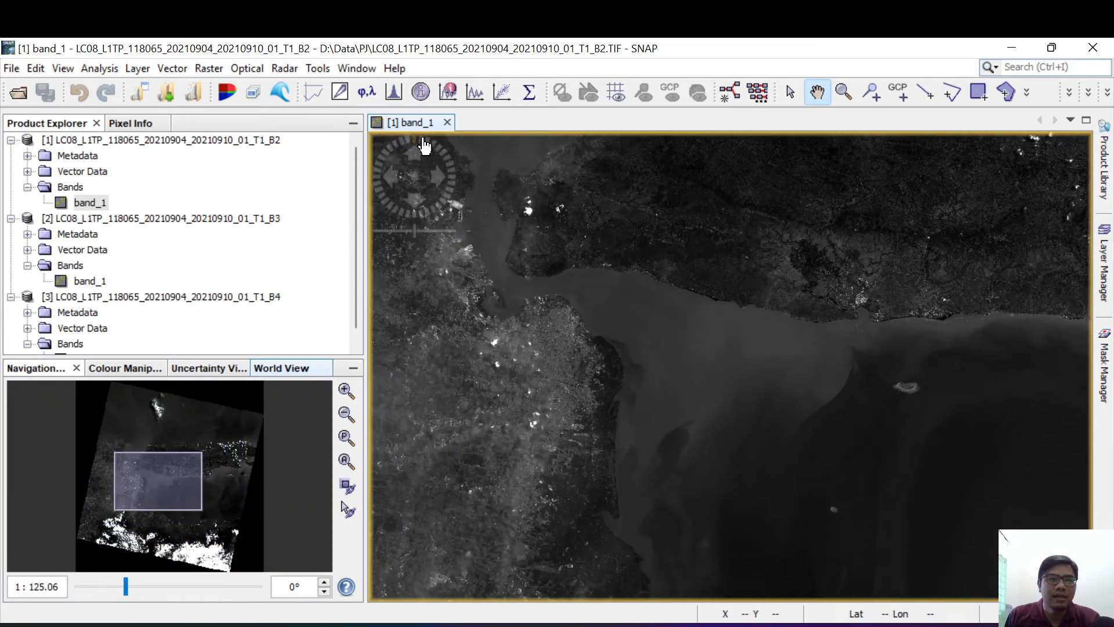
{"action": "left_click", "coordinate": [140, 126]}
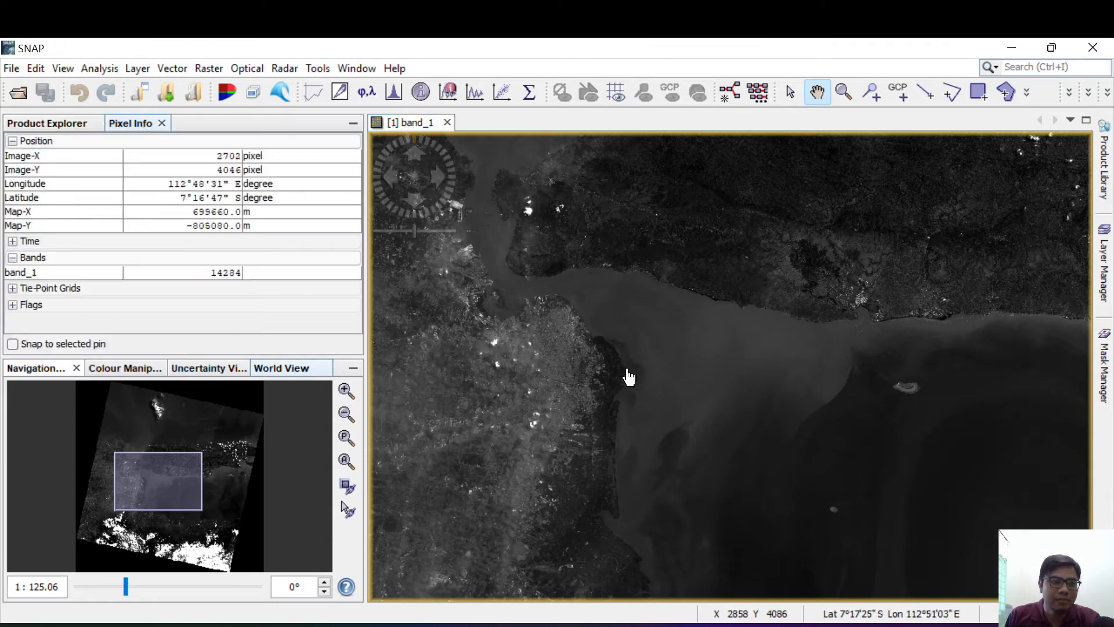
{"action": "left_click", "coordinate": [235, 279]}
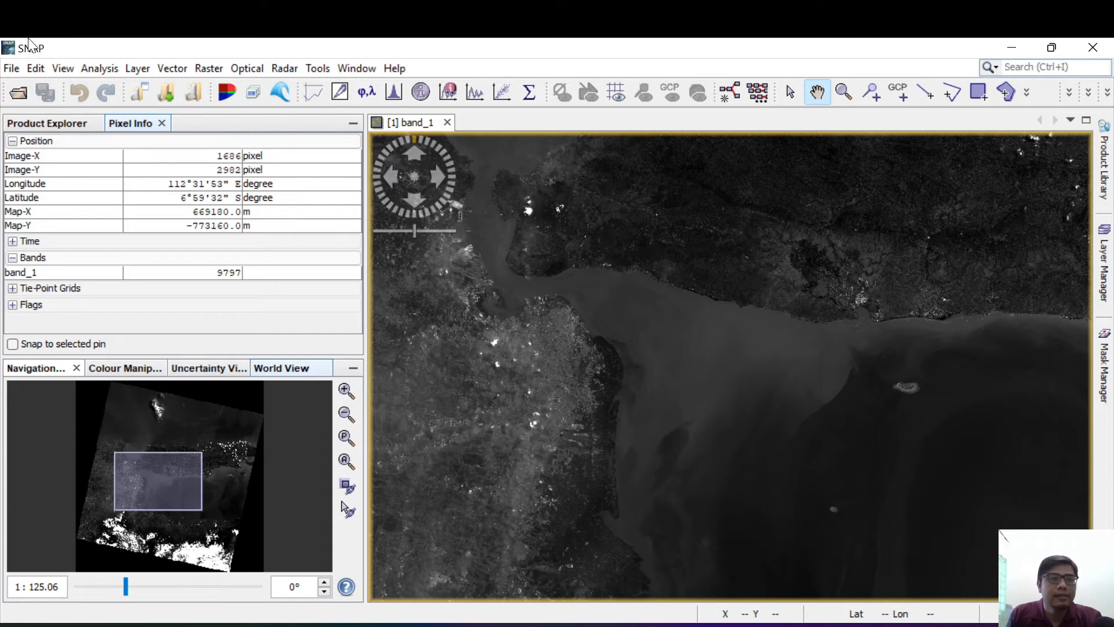
{"action": "left_click", "coordinate": [162, 122]}
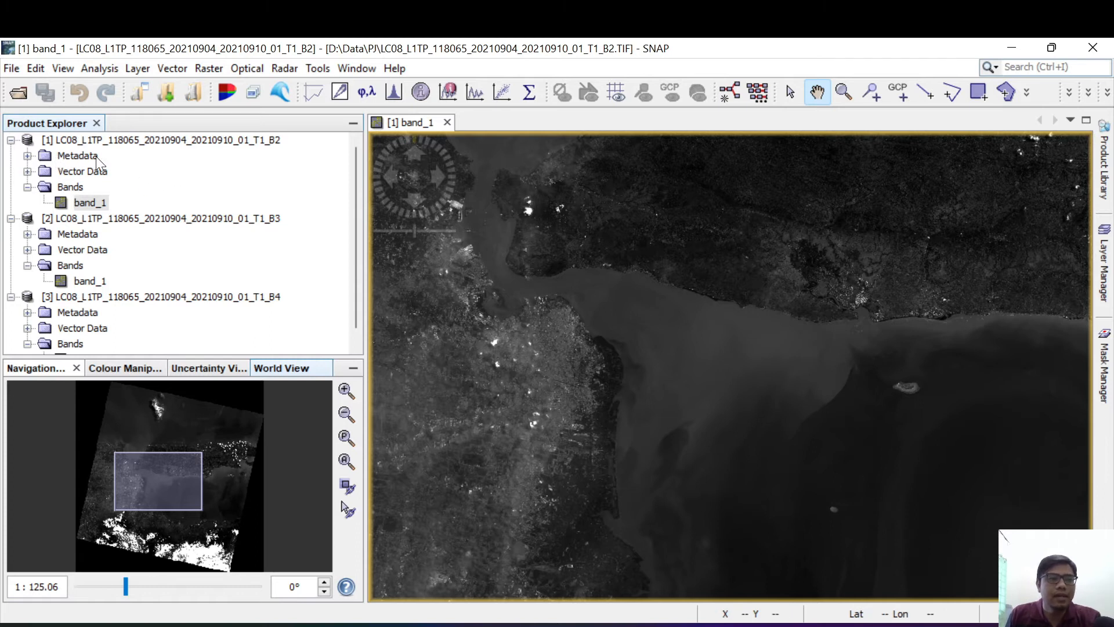
{"action": "left_click", "coordinate": [134, 69]}
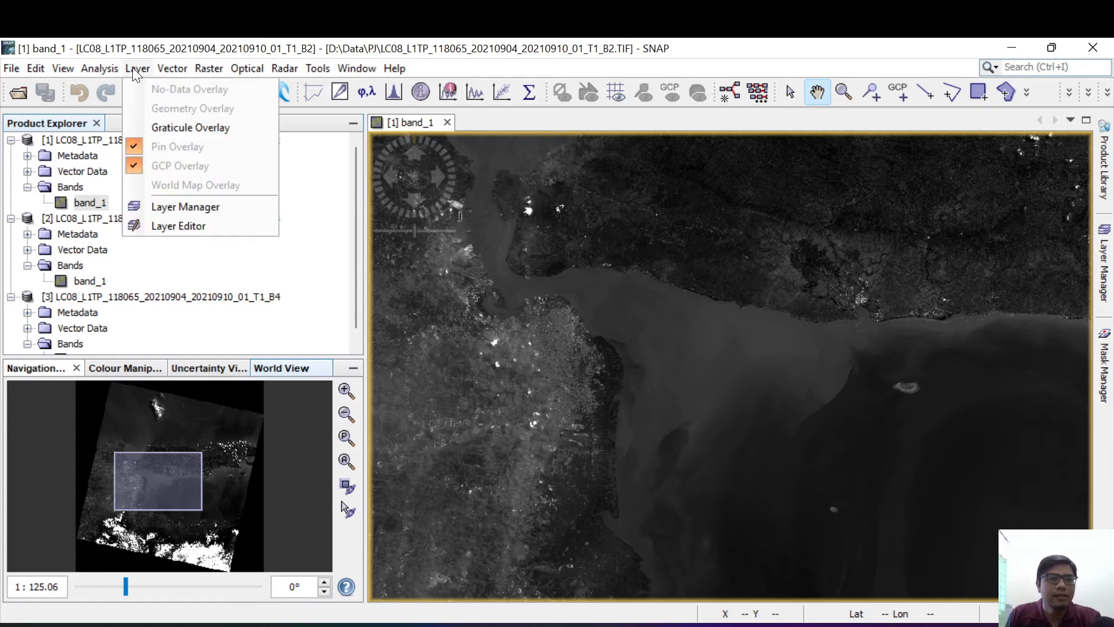
{"action": "mouse_move", "coordinate": [88, 69]}
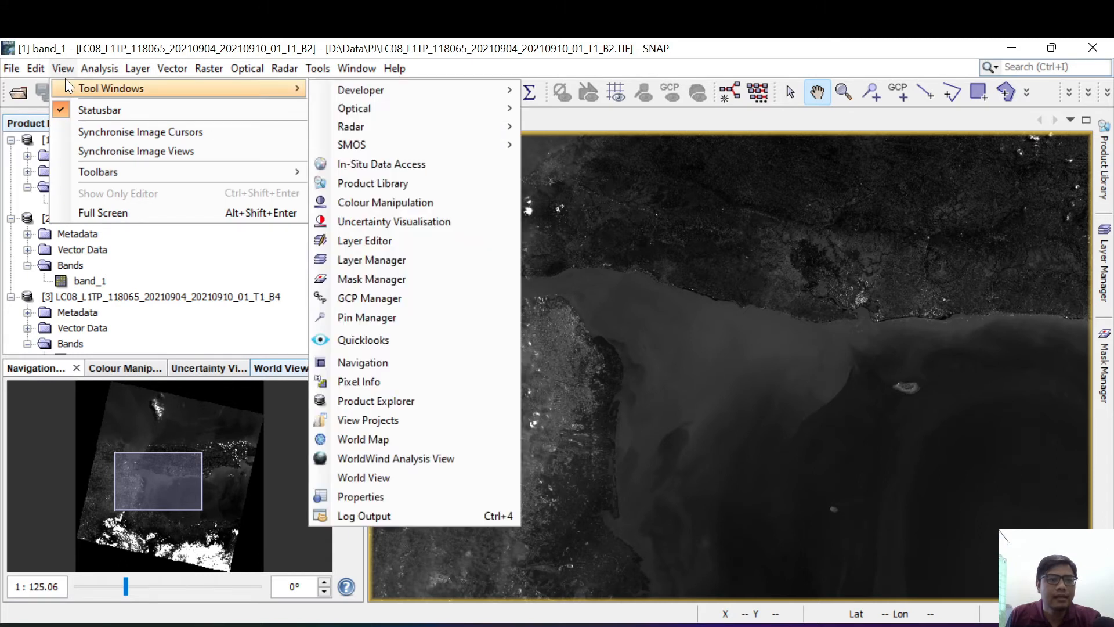
{"action": "left_click", "coordinate": [33, 136]}
Step: Open the RGB image channel selection for the B2 product
{"action": "left_click", "coordinate": [57, 137]}
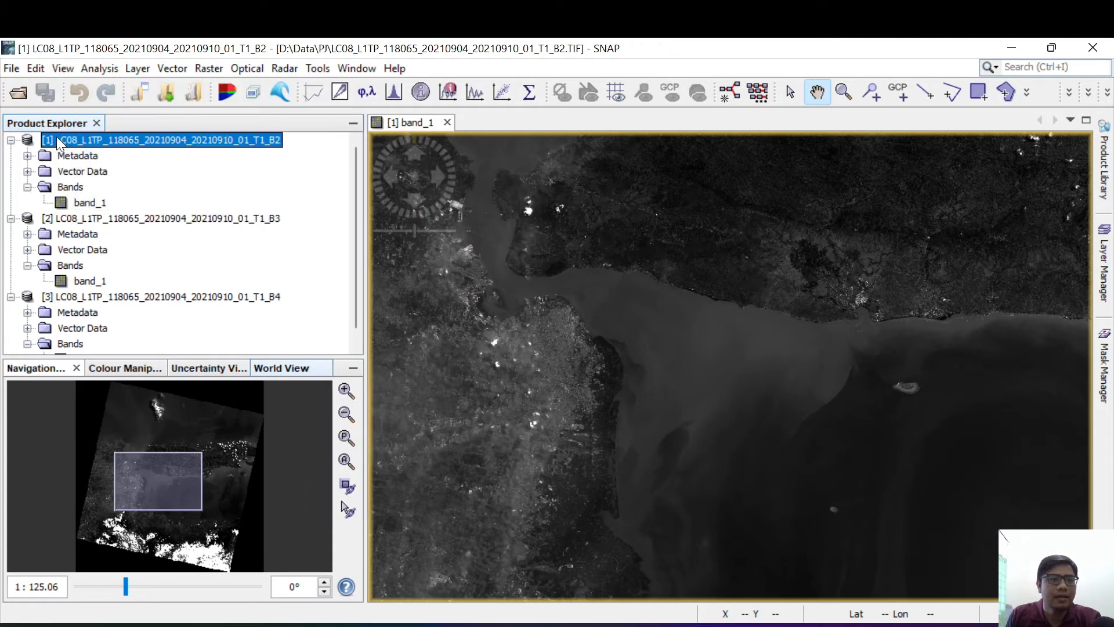
{"action": "right_click", "coordinate": [57, 137]}
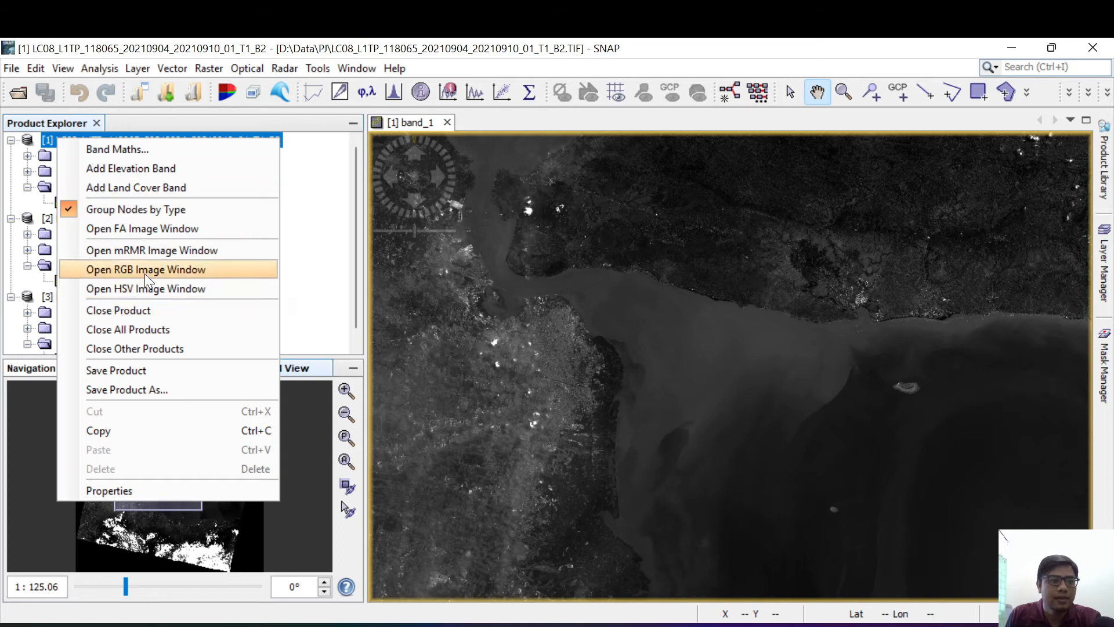
{"action": "left_click", "coordinate": [41, 224]}
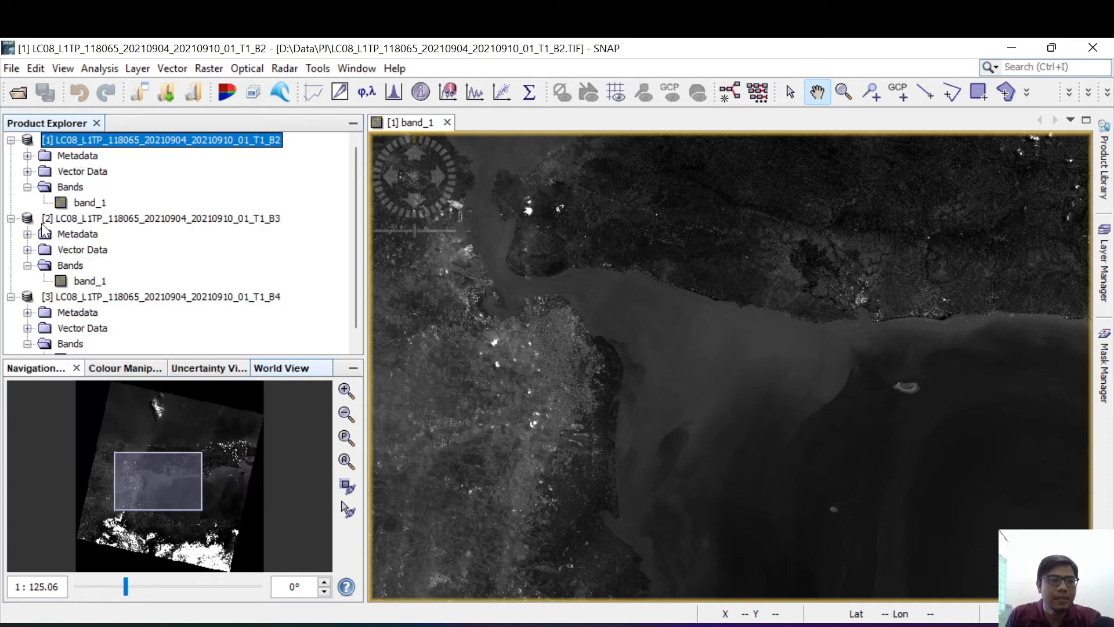
{"action": "right_click", "coordinate": [89, 137]}
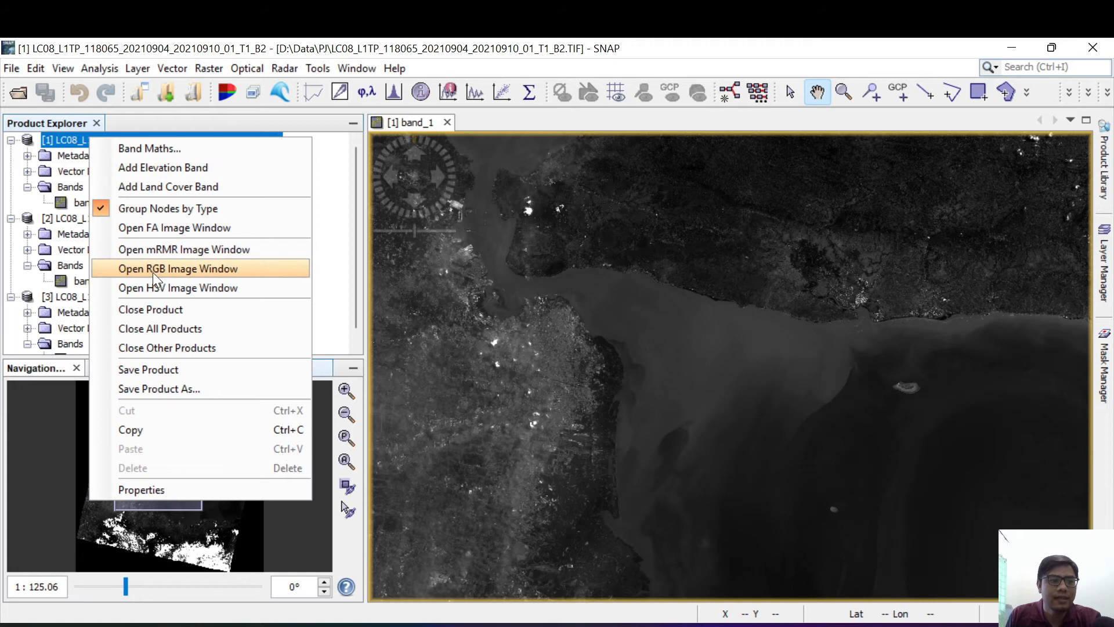
{"action": "left_click", "coordinate": [153, 272]}
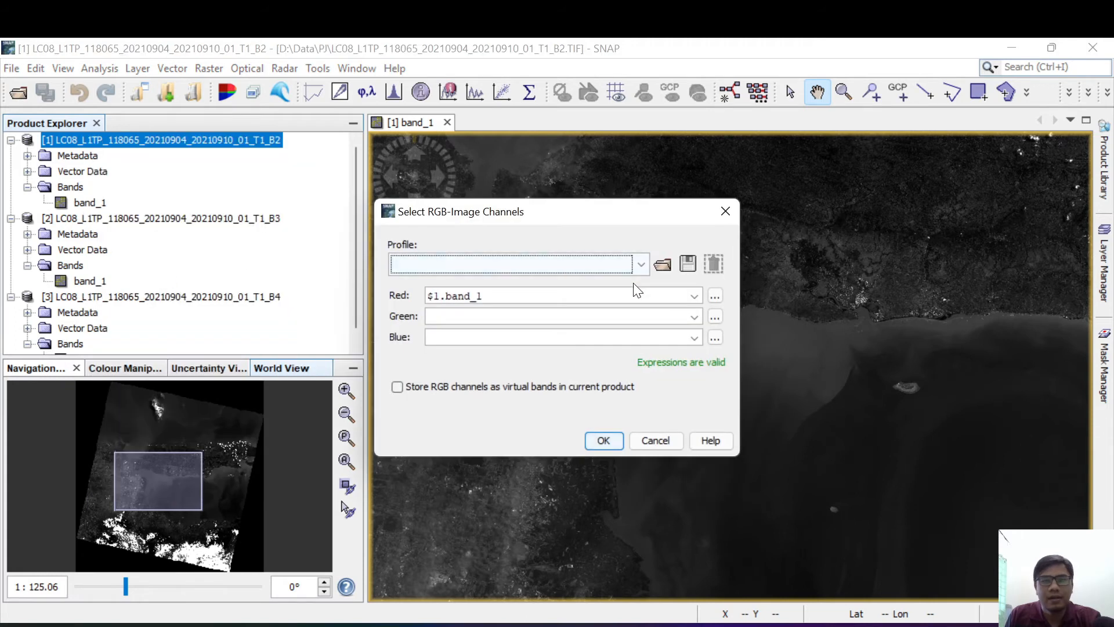
Step: Check which bands are offered for the red, green and blue channels
{"action": "left_click", "coordinate": [698, 297]}
{"action": "left_click", "coordinate": [697, 297]}
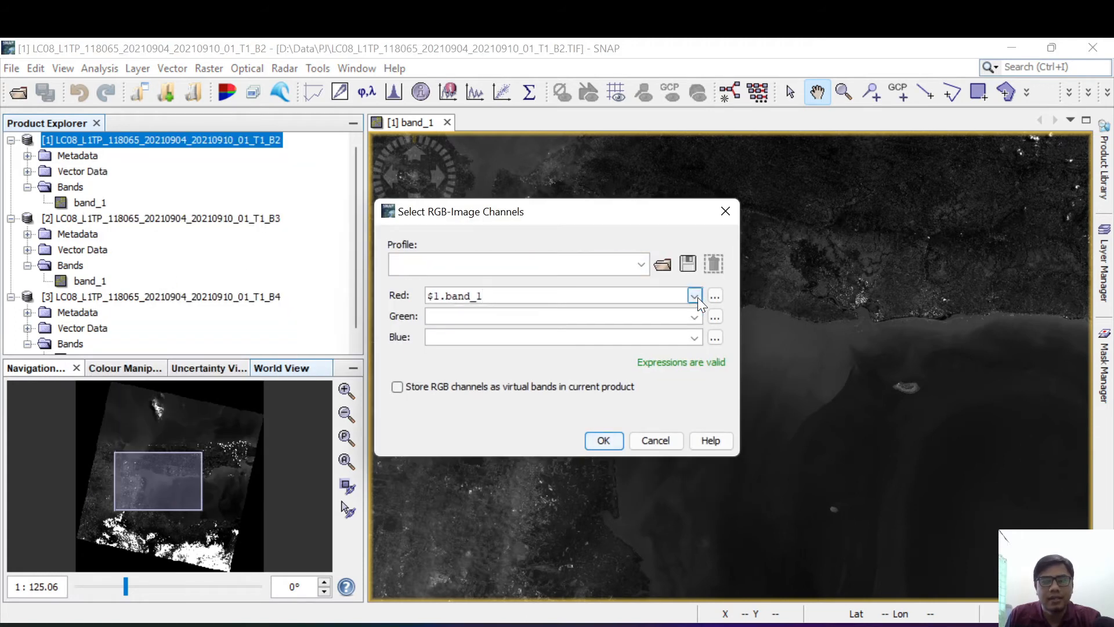
{"action": "left_click", "coordinate": [697, 297]}
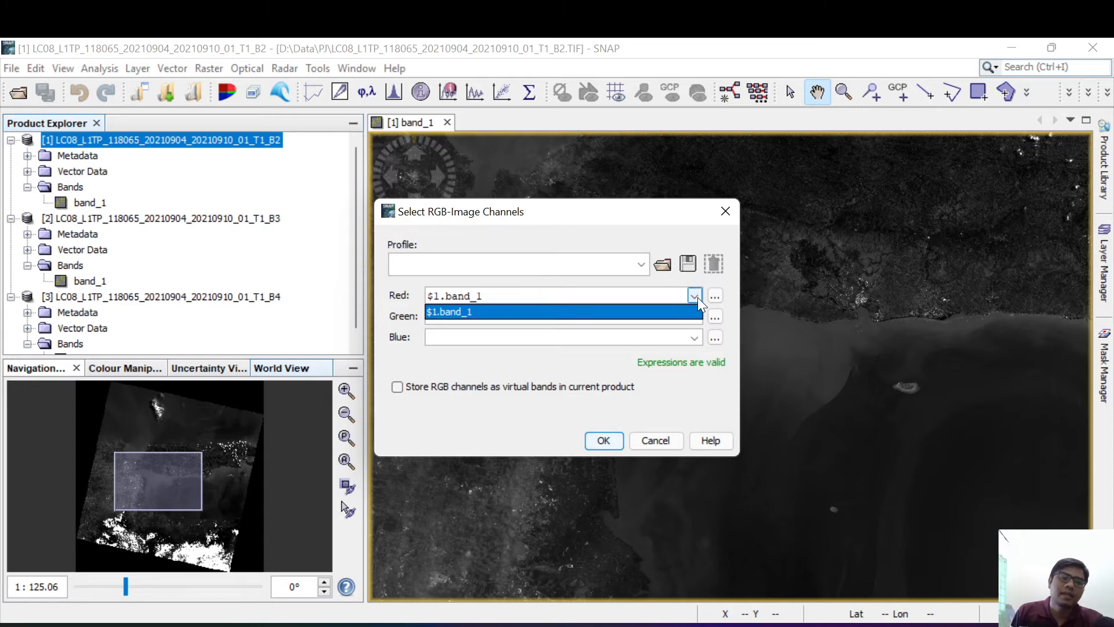
{"action": "left_click", "coordinate": [698, 297]}
{"action": "left_click", "coordinate": [698, 298]}
{"action": "left_click", "coordinate": [697, 297]}
{"action": "left_click", "coordinate": [698, 297]}
{"action": "left_click", "coordinate": [697, 297]}
{"action": "left_click", "coordinate": [697, 297]}
{"action": "left_click", "coordinate": [698, 298]}
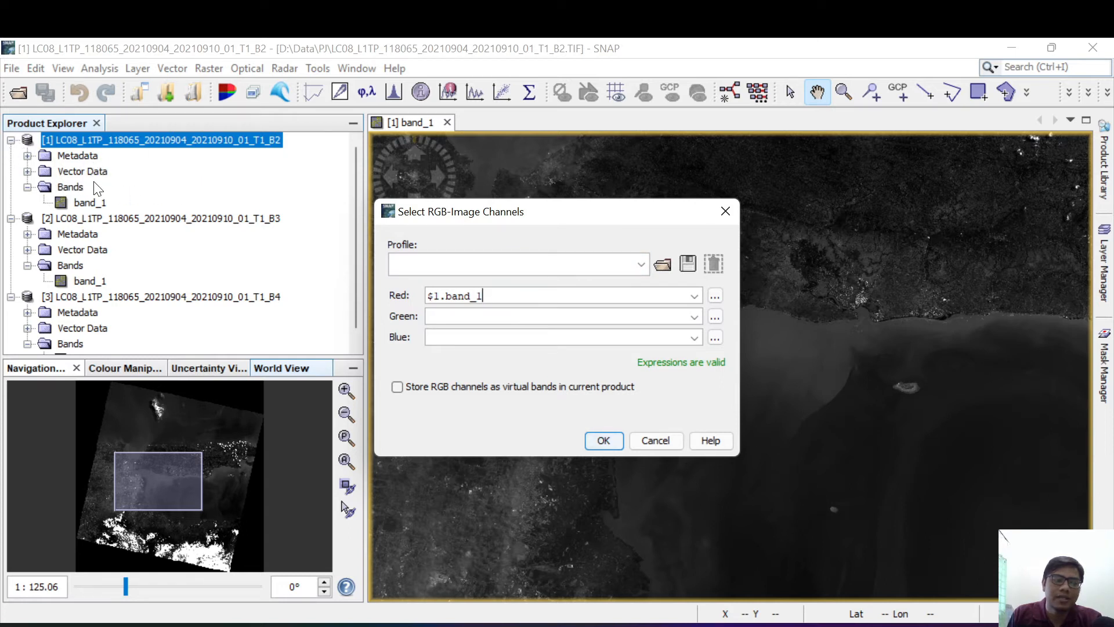
{"action": "left_click", "coordinate": [698, 317]}
{"action": "left_click", "coordinate": [695, 337]}
{"action": "left_click", "coordinate": [696, 316]}
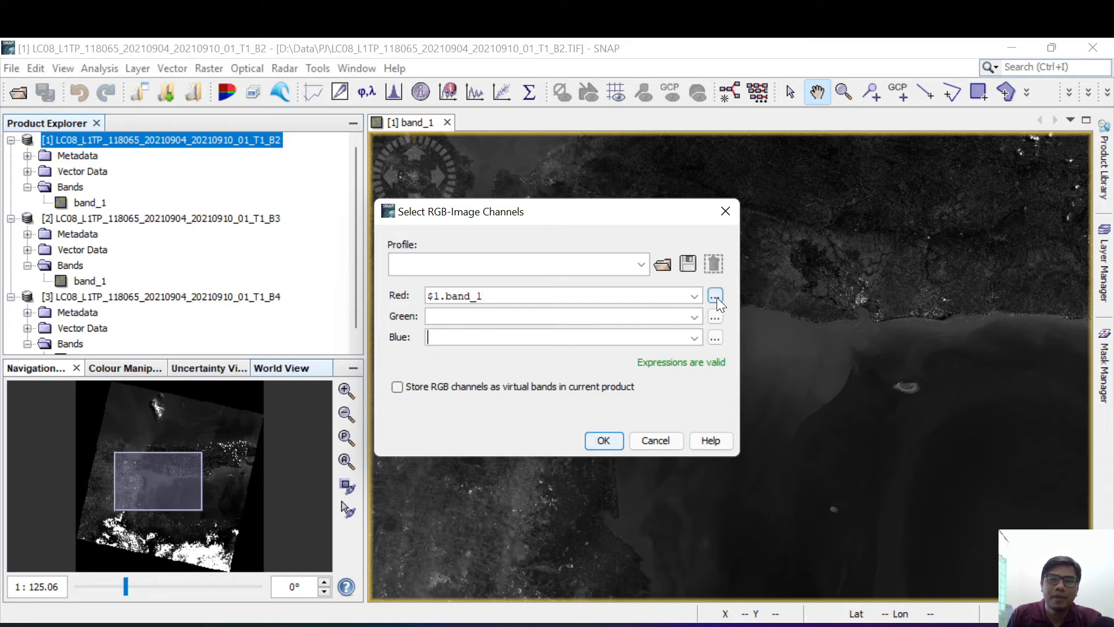
Step: Try adding the B4 product's $3.band_1 to the red channel expression, then clear the expression and accept it empty
{"action": "left_click", "coordinate": [716, 297]}
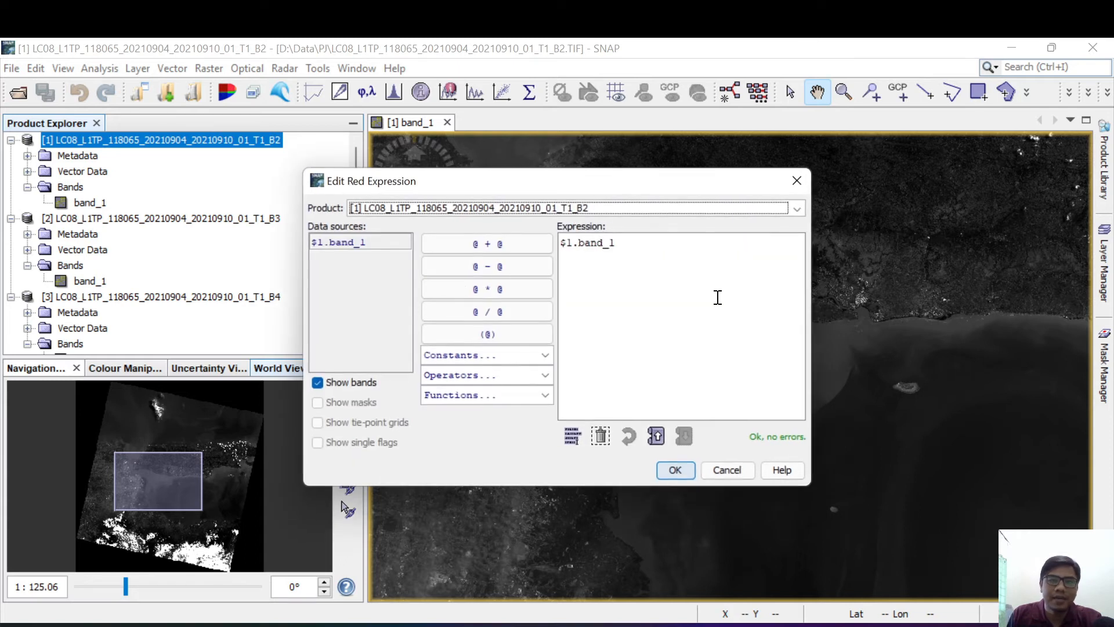
{"action": "left_click", "coordinate": [481, 204]}
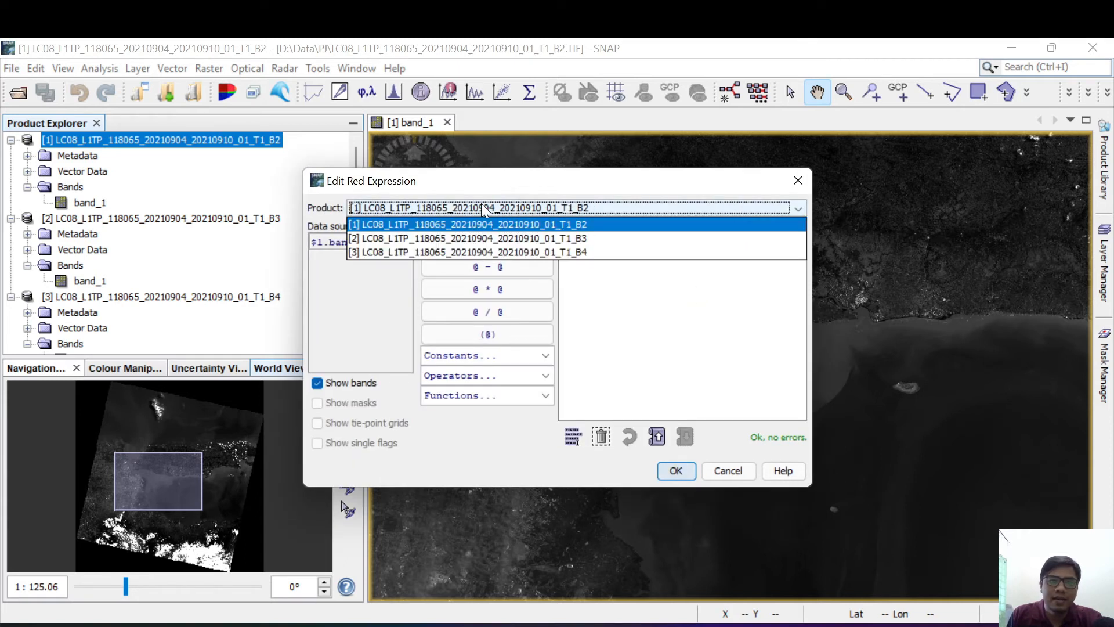
{"action": "left_click", "coordinate": [459, 252]}
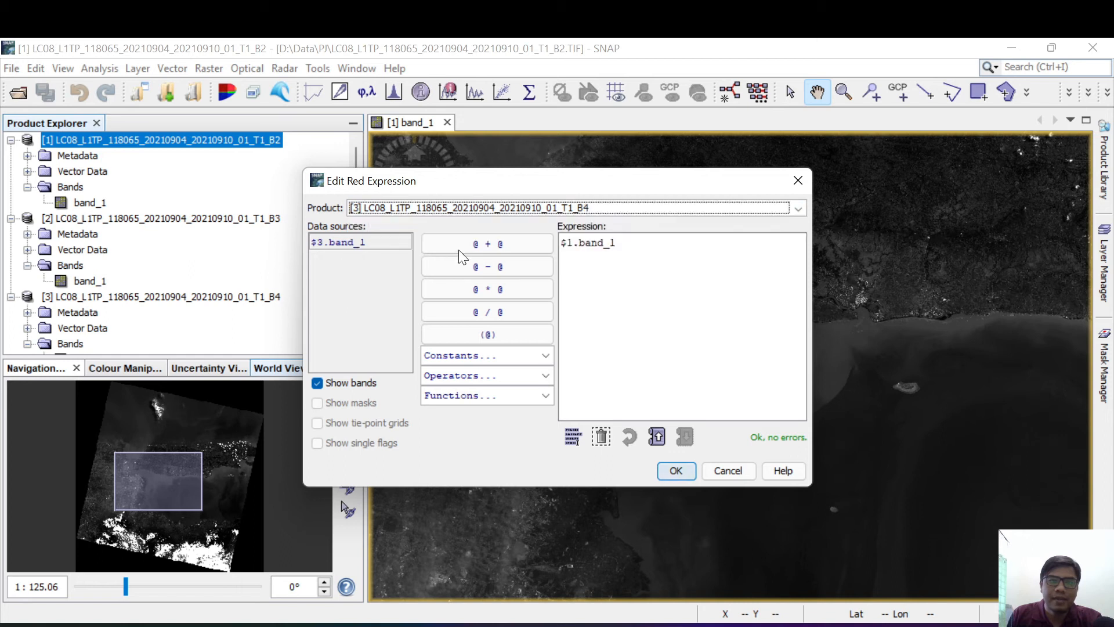
{"action": "double_click", "coordinate": [340, 241]}
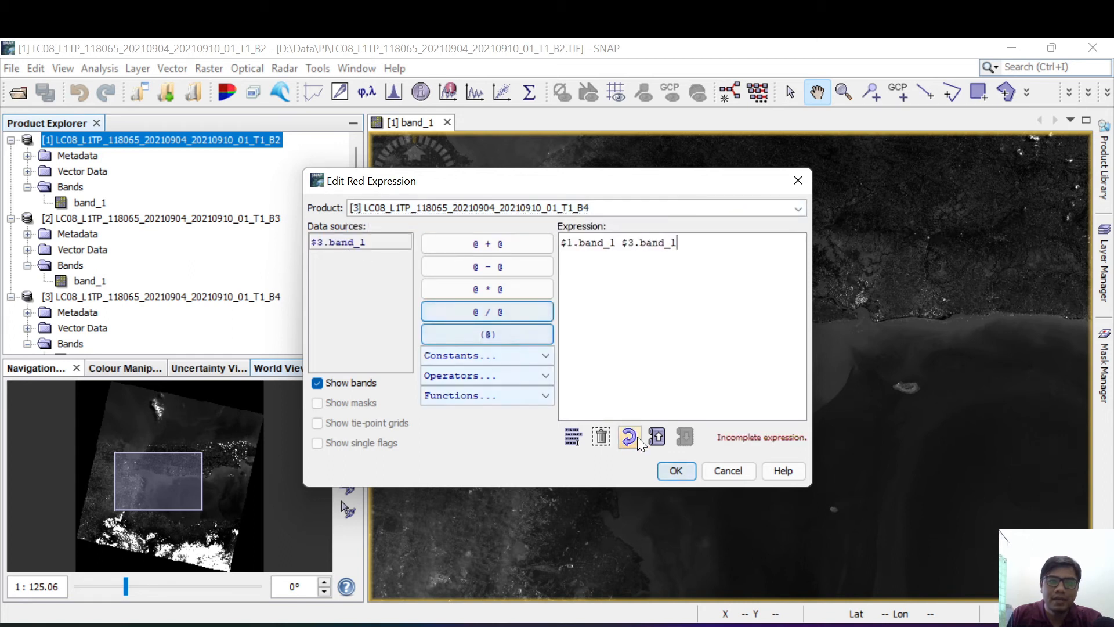
{"action": "left_click_drag", "start_coordinate": [702, 252], "coordinate": [498, 216]}
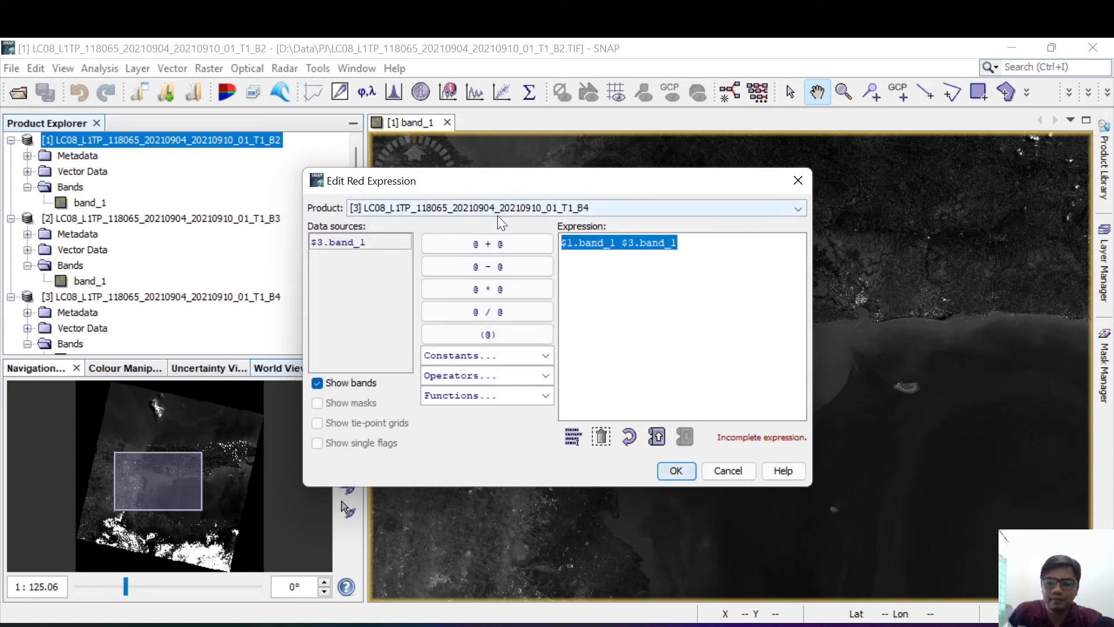
{"action": "key", "text": "BackSpace"}
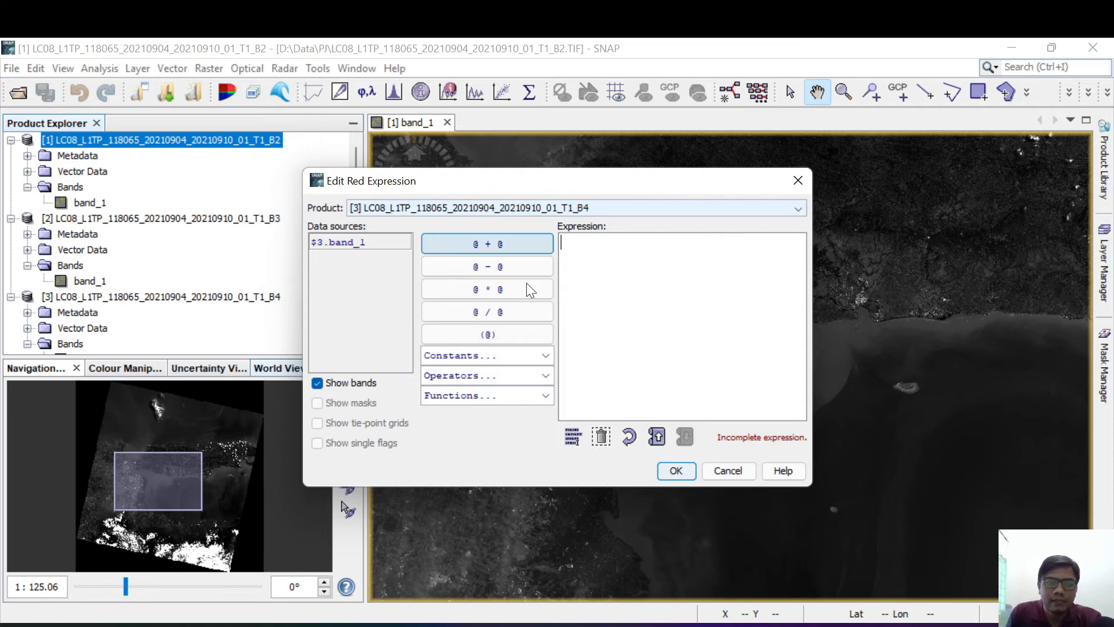
{"action": "left_click", "coordinate": [688, 472]}
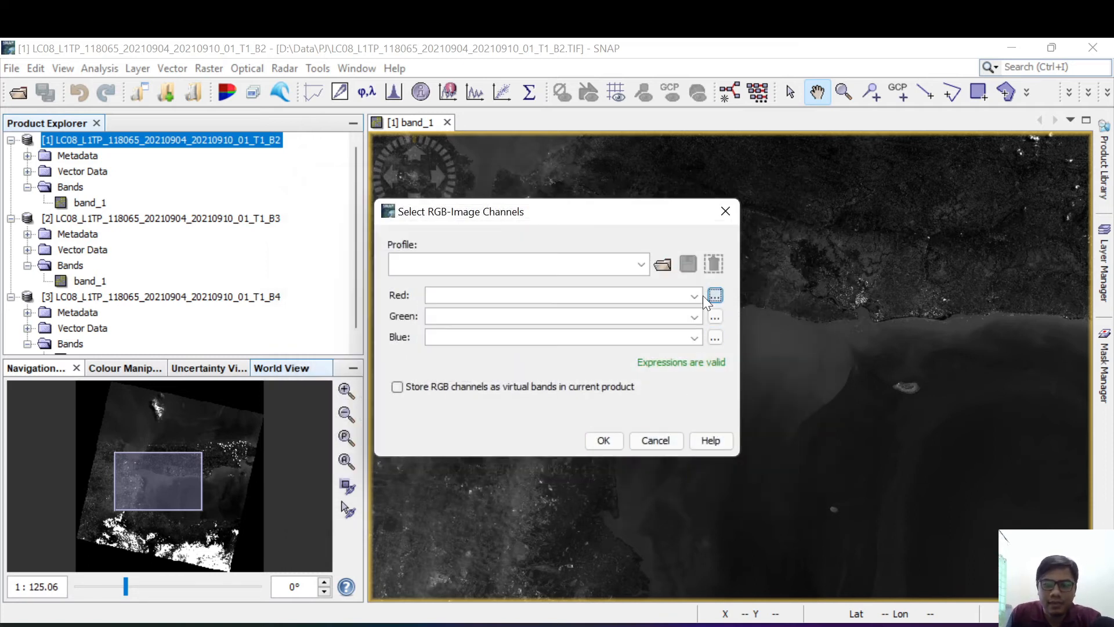
Step: Try to build the red channel expression from the B4 product's $3.band_1, then cancel both the expression and the RGB channel selection
{"action": "left_click", "coordinate": [697, 298]}
{"action": "left_click", "coordinate": [694, 300]}
{"action": "left_click", "coordinate": [641, 265]}
{"action": "left_click", "coordinate": [643, 266]}
{"action": "left_click", "coordinate": [713, 298]}
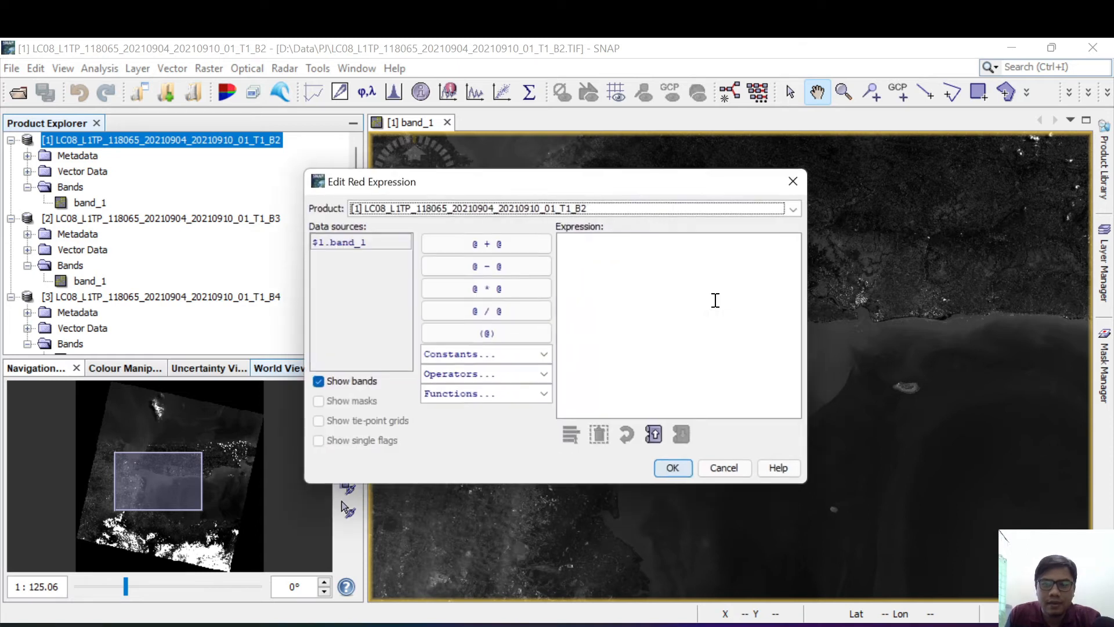
{"action": "left_click", "coordinate": [604, 207]}
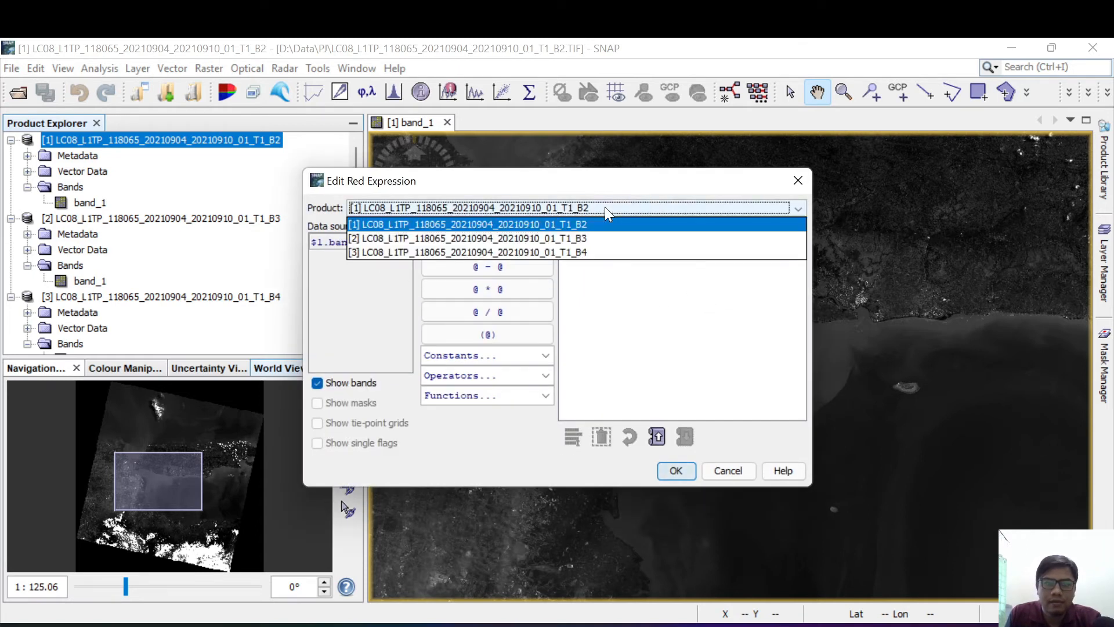
{"action": "left_click", "coordinate": [576, 250]}
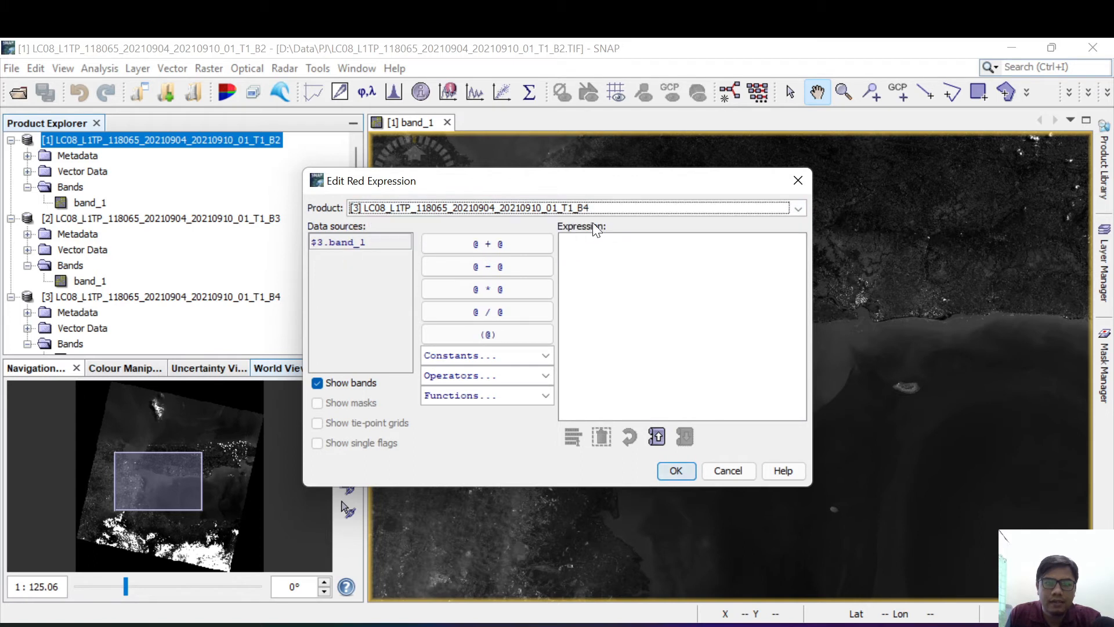
{"action": "double_click", "coordinate": [336, 243]}
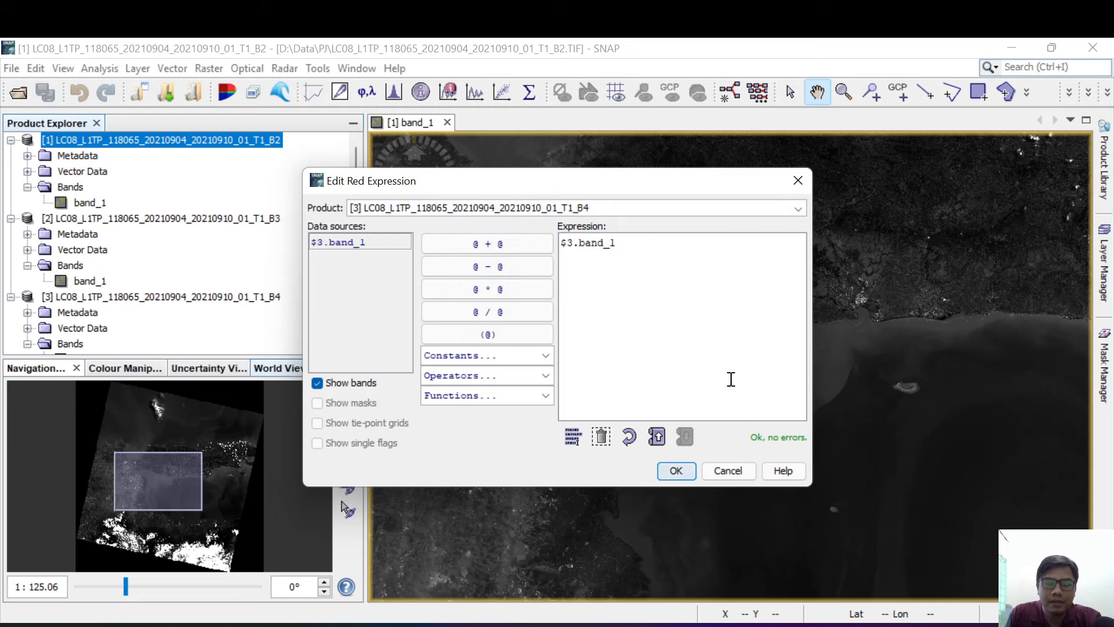
{"action": "double_click", "coordinate": [347, 242]}
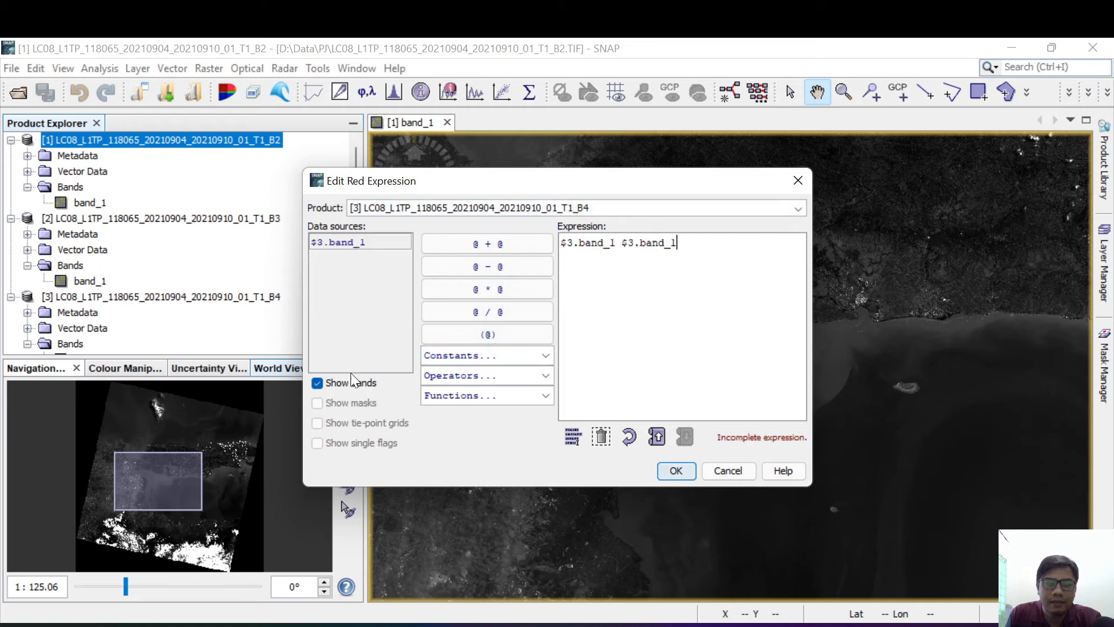
{"action": "left_click", "coordinate": [318, 383]}
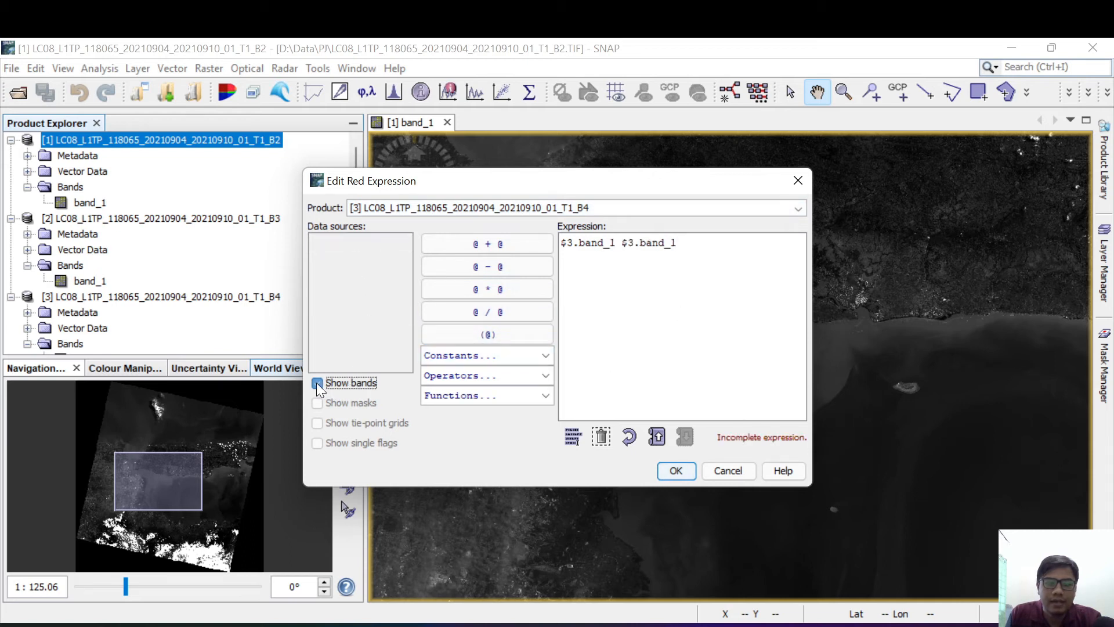
{"action": "left_click", "coordinate": [731, 472]}
{"action": "left_click", "coordinate": [695, 296]}
{"action": "left_click", "coordinate": [695, 296]}
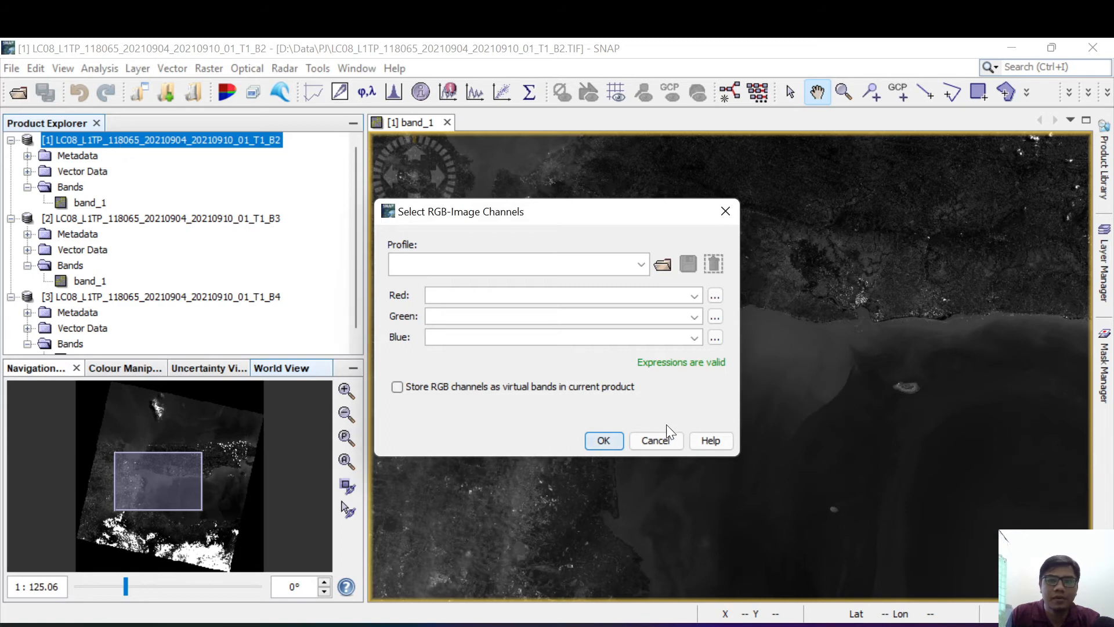
{"action": "left_click", "coordinate": [659, 441]}
Step: Select the B4 product and then the B2 product, and inspect the coastal city area in the B2 band_1 image
{"action": "left_click", "coordinate": [216, 311]}
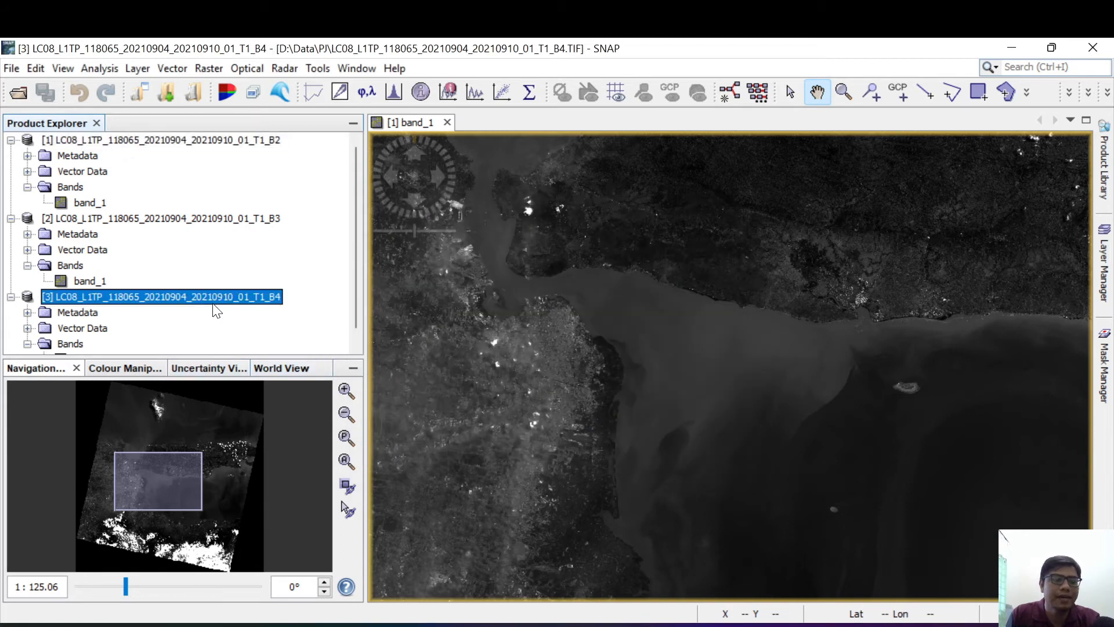
{"action": "left_click", "coordinate": [198, 143]}
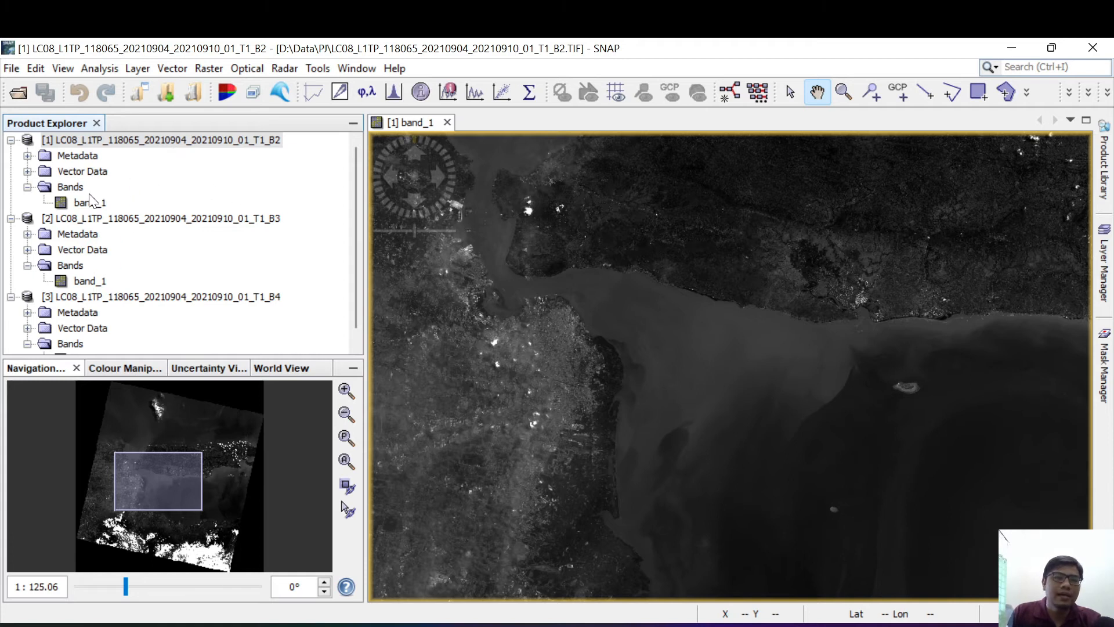
{"action": "scroll", "coordinate": [511, 372], "scroll_direction": "up", "scroll_amount": 5}
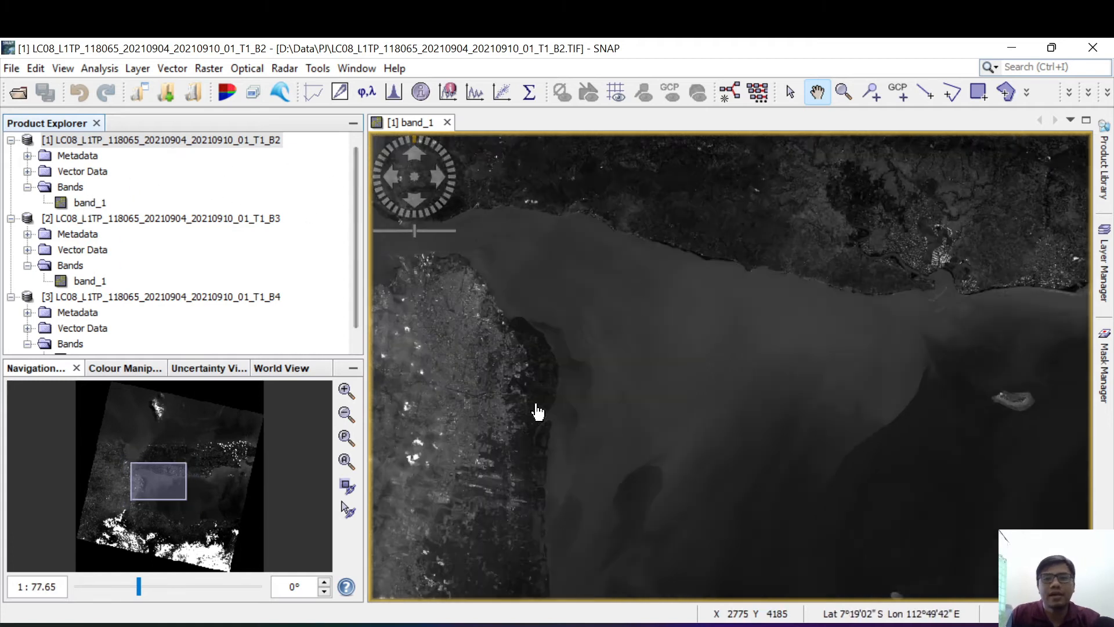
{"action": "left_click_drag", "start_coordinate": [476, 384], "coordinate": [702, 348]}
{"action": "left_click_drag", "start_coordinate": [482, 353], "coordinate": [714, 405]}
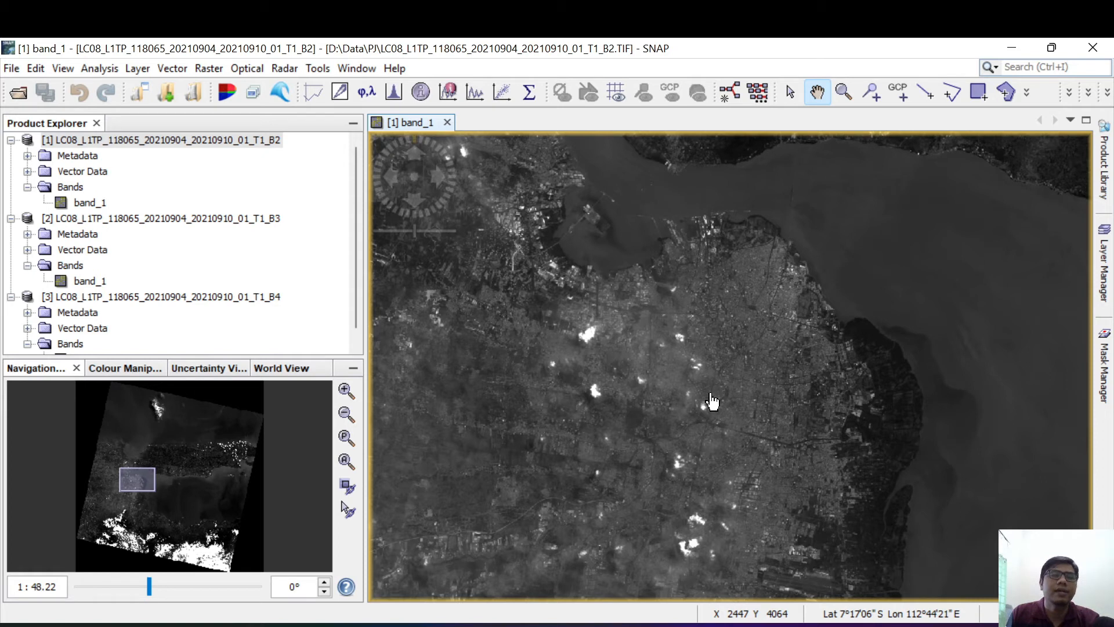
{"action": "scroll", "coordinate": [650, 405], "scroll_direction": "up", "scroll_amount": 1}
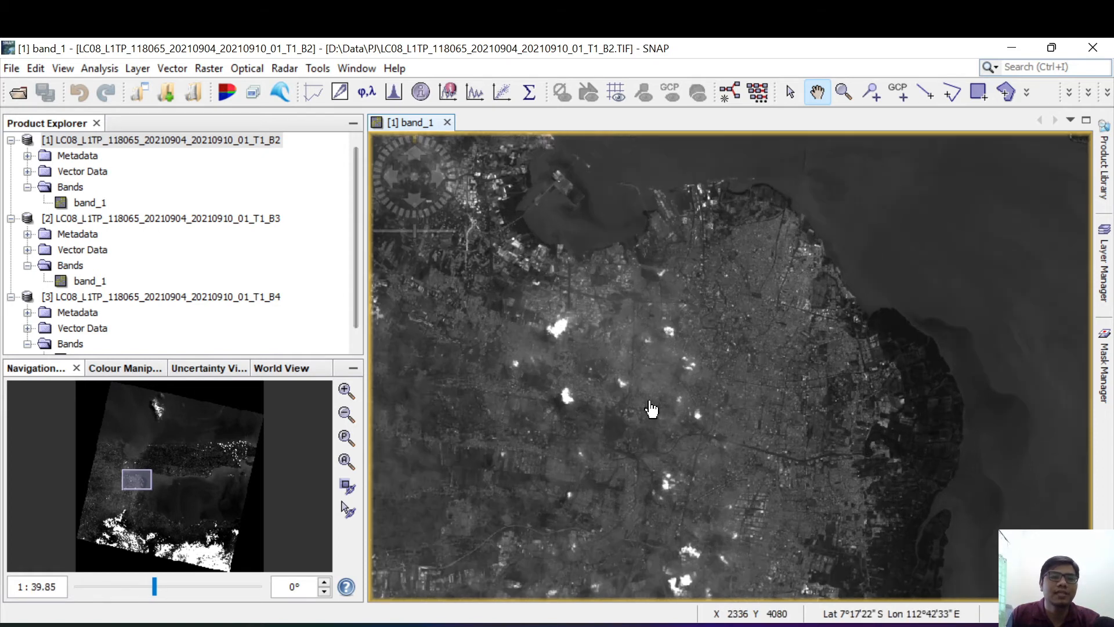
Step: Collapse the B2, B3 and B4 products in the product tree
{"action": "scroll", "coordinate": [125, 273], "scroll_direction": "down", "scroll_amount": 1}
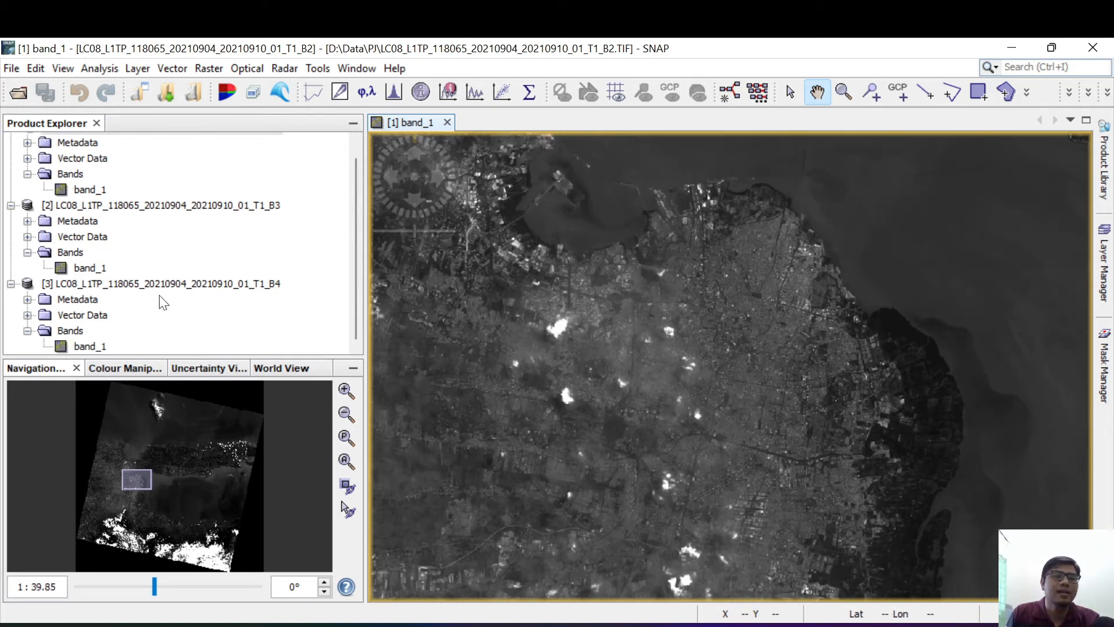
{"action": "scroll", "coordinate": [164, 302], "scroll_direction": "up", "scroll_amount": 1}
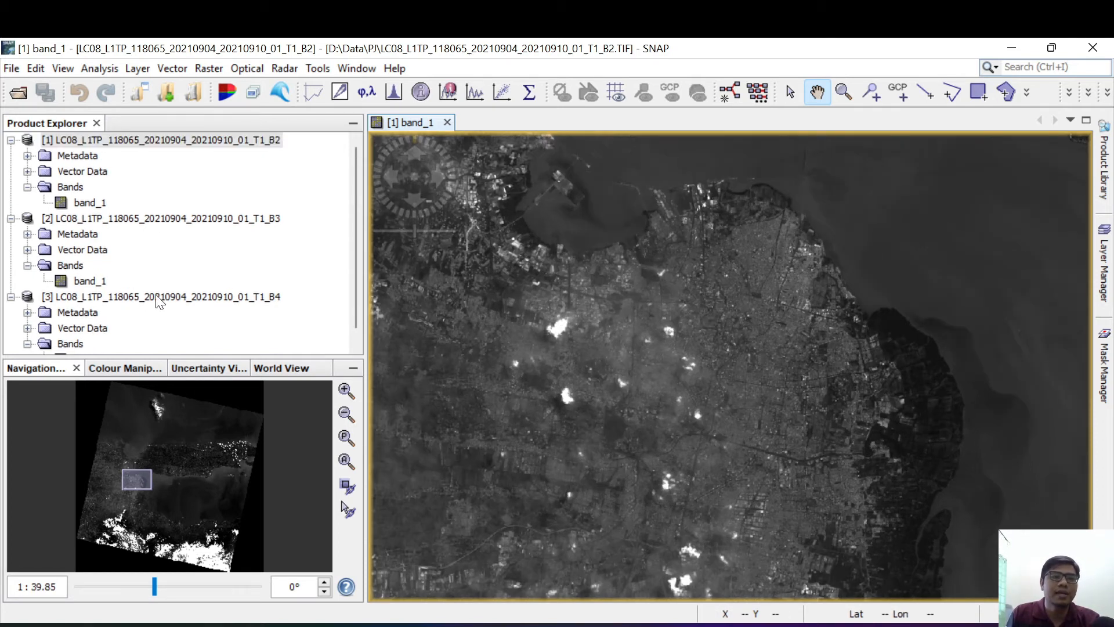
{"action": "left_click", "coordinate": [11, 140]}
{"action": "left_click", "coordinate": [11, 156]}
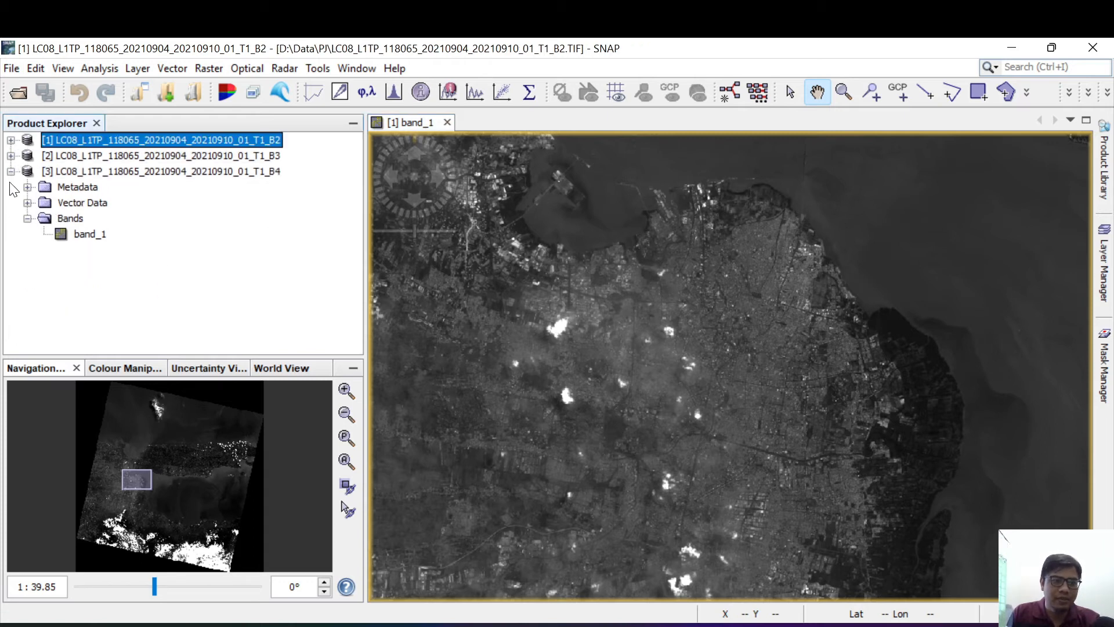
{"action": "left_click", "coordinate": [10, 171]}
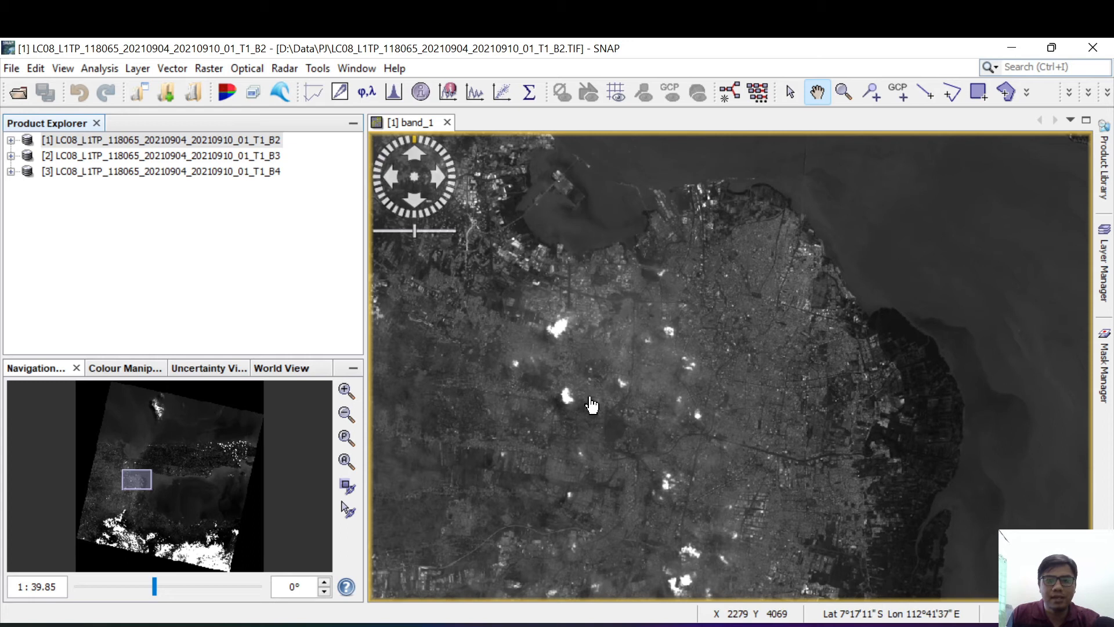
Step: Inspect the central city area of the B2 band_1 image up close
{"action": "left_click", "coordinate": [602, 323]}
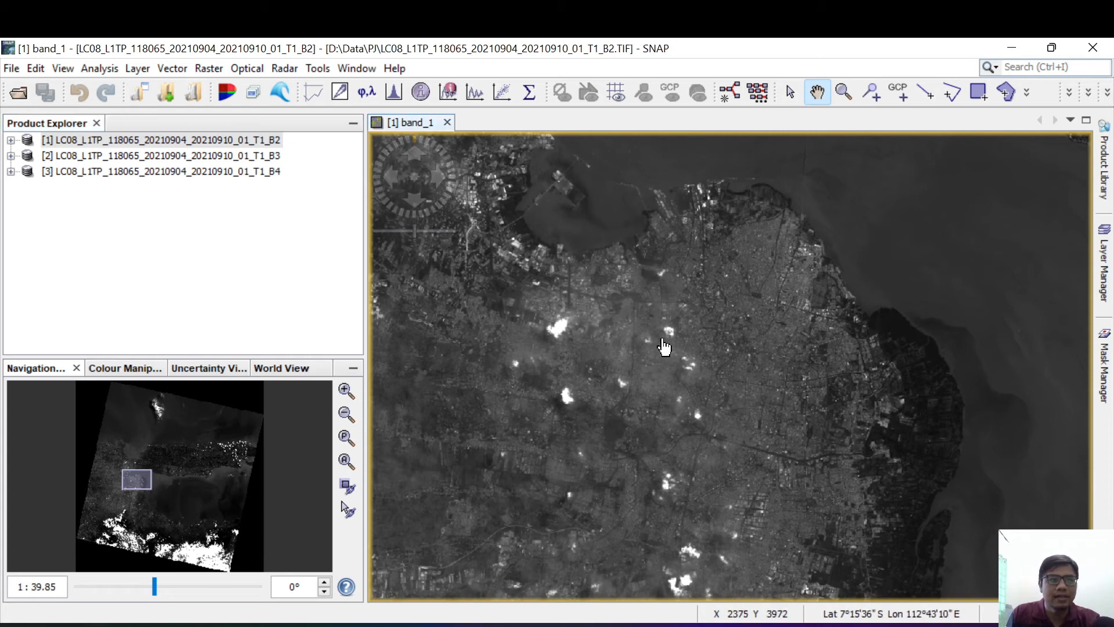
{"action": "scroll", "coordinate": [665, 347], "scroll_direction": "down", "scroll_amount": 3}
{"action": "scroll", "coordinate": [665, 347], "scroll_direction": "up", "scroll_amount": 8}
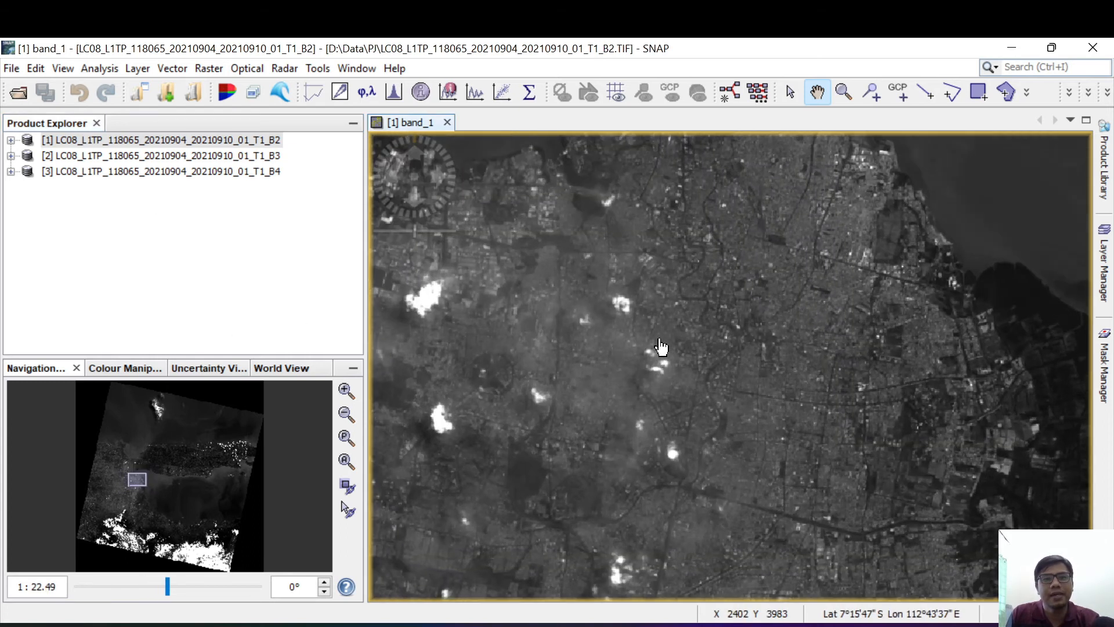
{"action": "scroll", "coordinate": [660, 347], "scroll_direction": "up", "scroll_amount": 5}
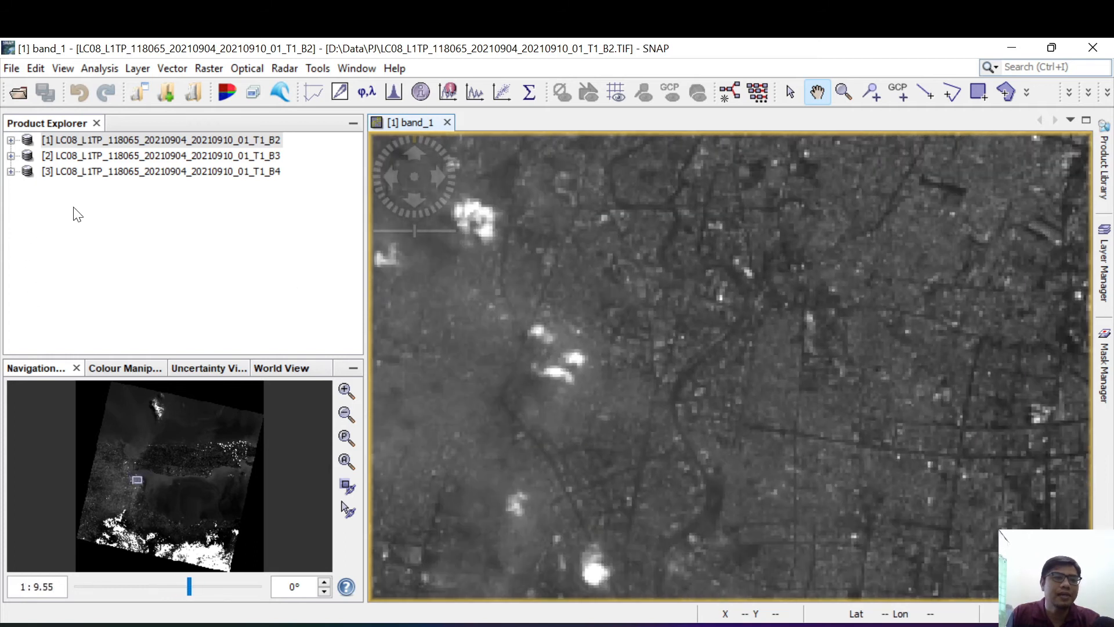
Step: Close all products and open LC08_L1TP_118065_20210904_20210910_01_T1_MTL.txt from the PJ folder
{"action": "right_click", "coordinate": [111, 138]}
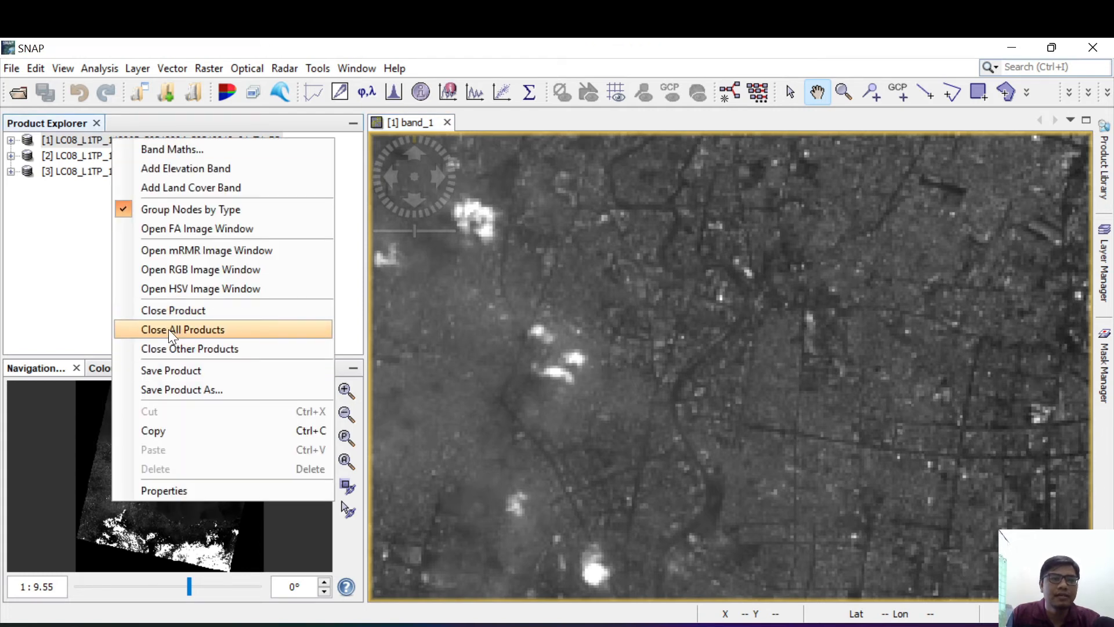
{"action": "left_click", "coordinate": [168, 329]}
{"action": "left_click", "coordinate": [19, 94]}
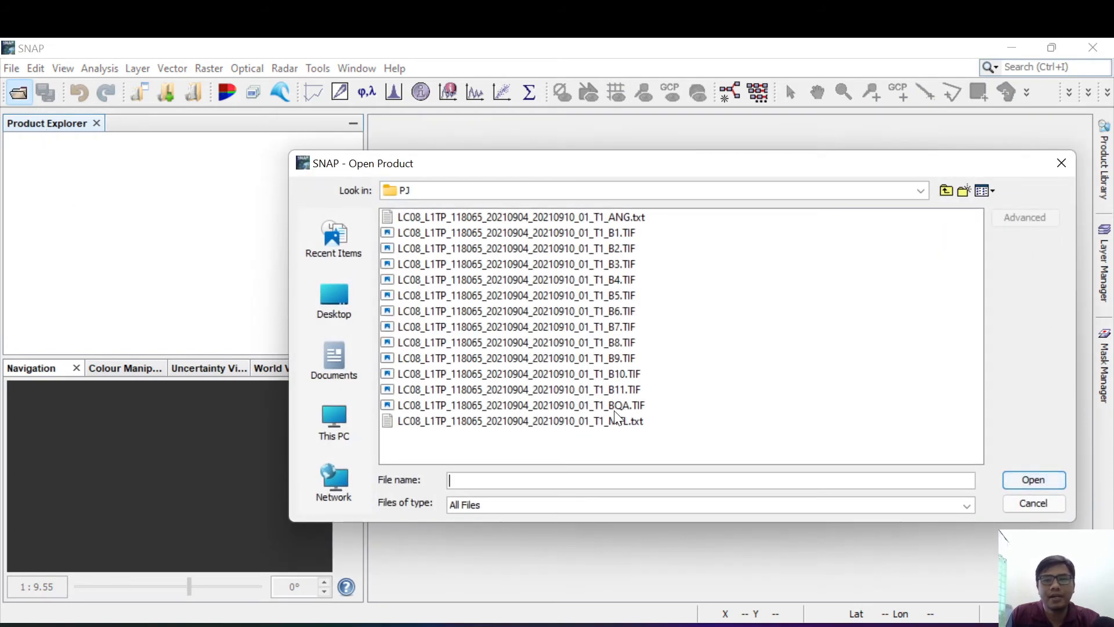
{"action": "left_click", "coordinate": [598, 421]}
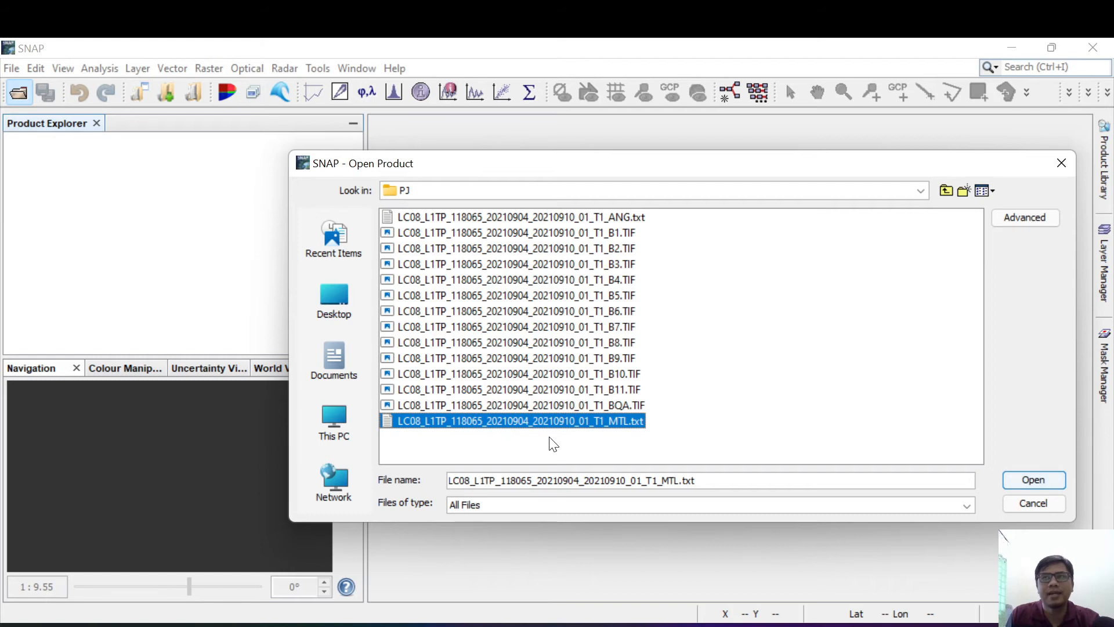
{"action": "left_click", "coordinate": [1049, 479]}
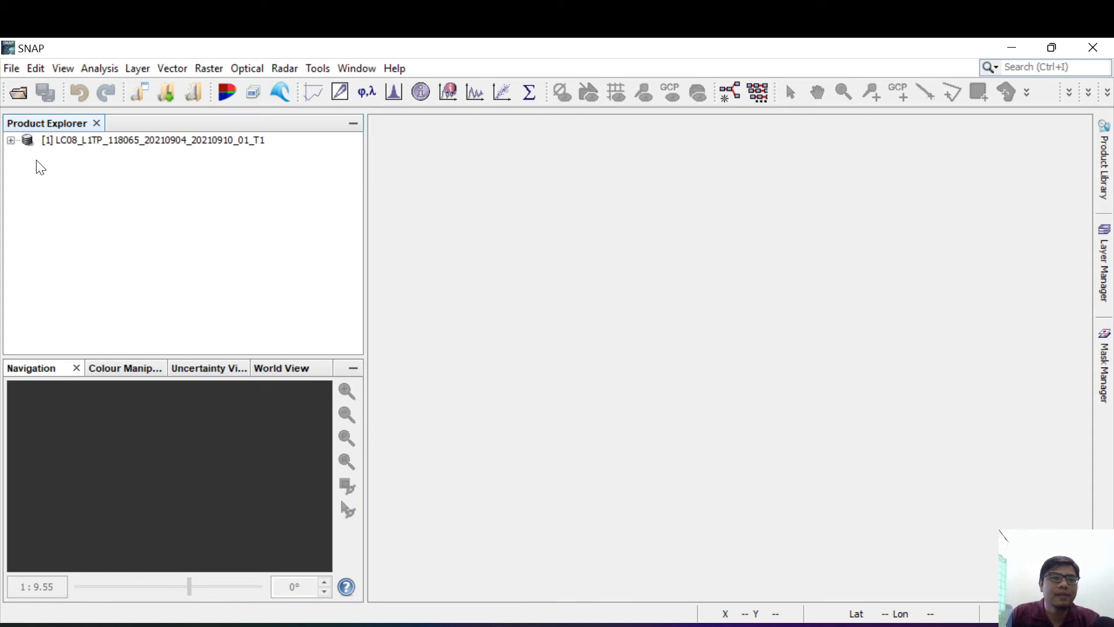
Step: Expand the opened product's Bands group and examine its list of bands, from coastal_aerosol to flags
{"action": "left_click", "coordinate": [11, 141]}
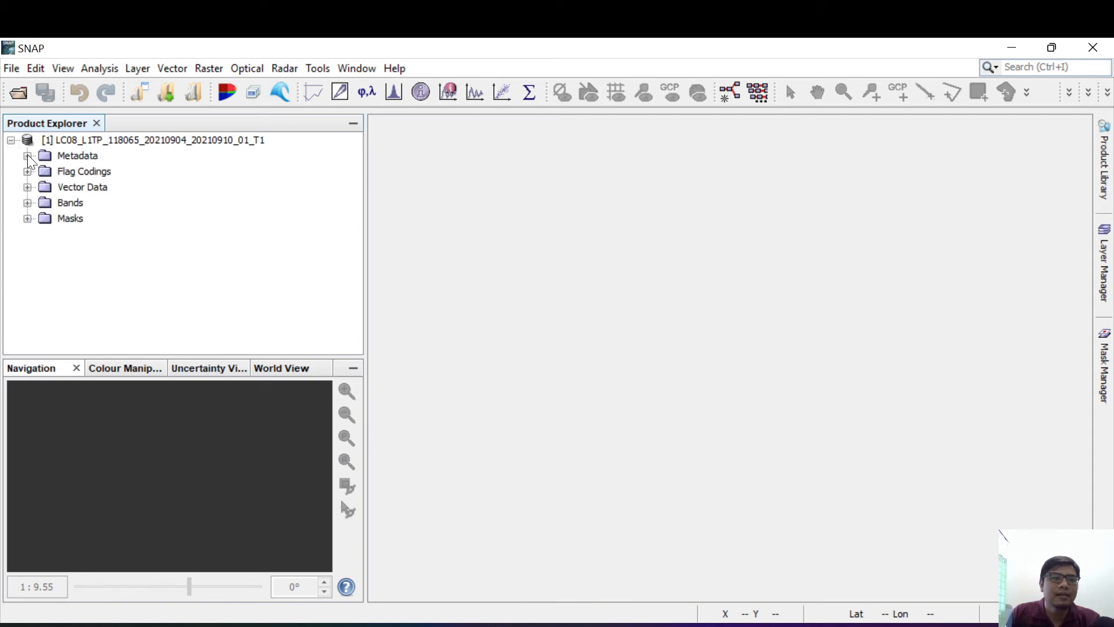
{"action": "left_click", "coordinate": [27, 203]}
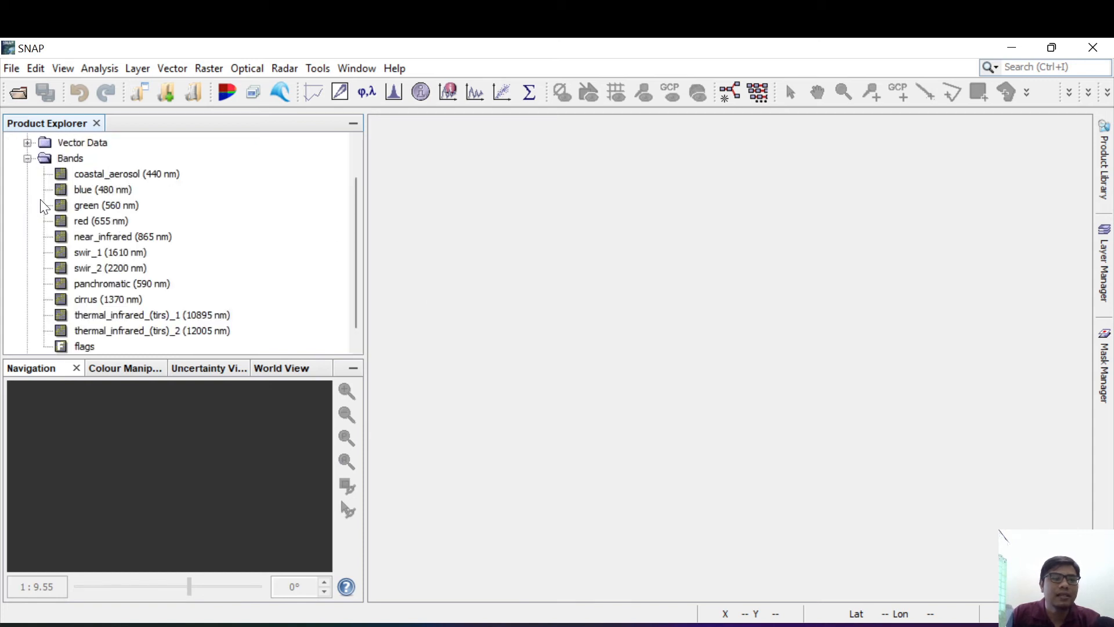
{"action": "scroll", "coordinate": [118, 278], "scroll_direction": "down", "scroll_amount": 1}
{"action": "scroll", "coordinate": [122, 285], "scroll_direction": "up", "scroll_amount": 2}
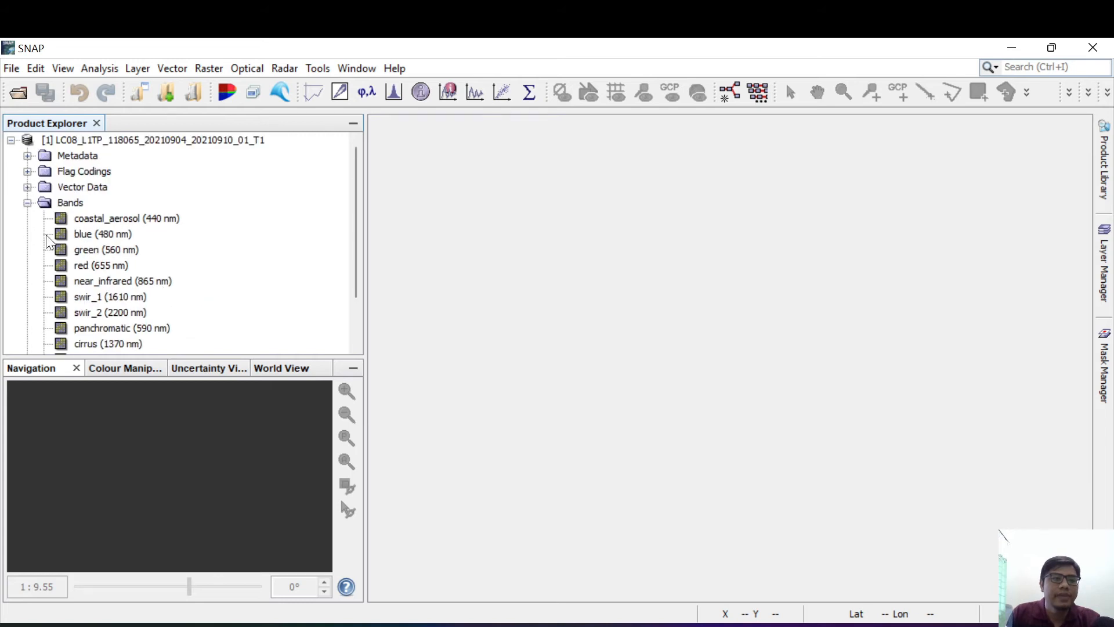
{"action": "left_click", "coordinate": [27, 203]}
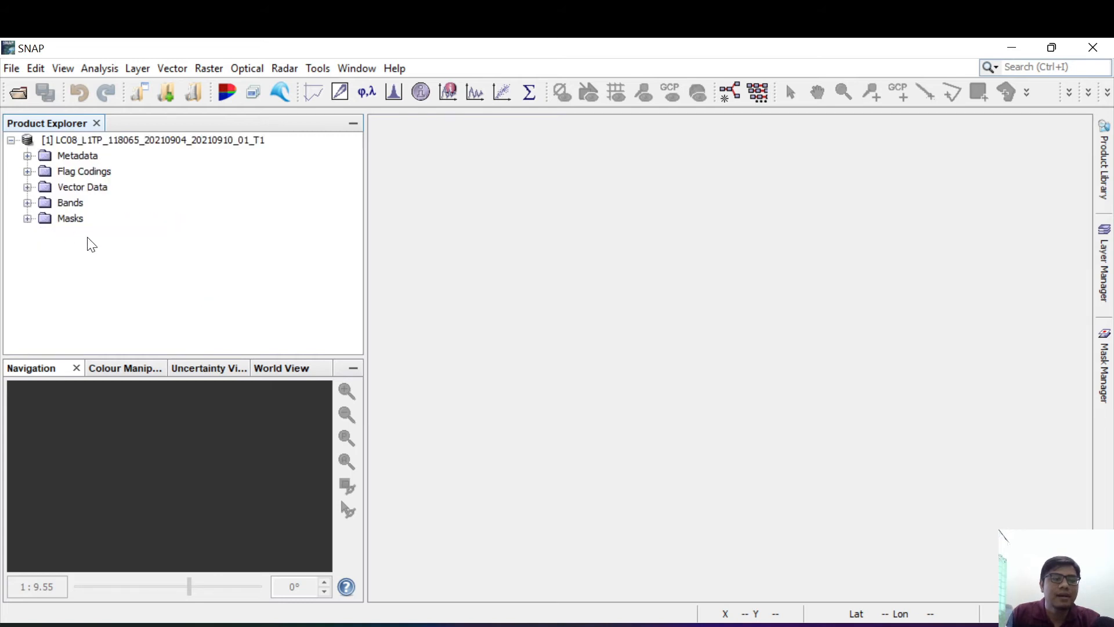
{"action": "left_click", "coordinate": [27, 203]}
{"action": "left_click", "coordinate": [117, 174]}
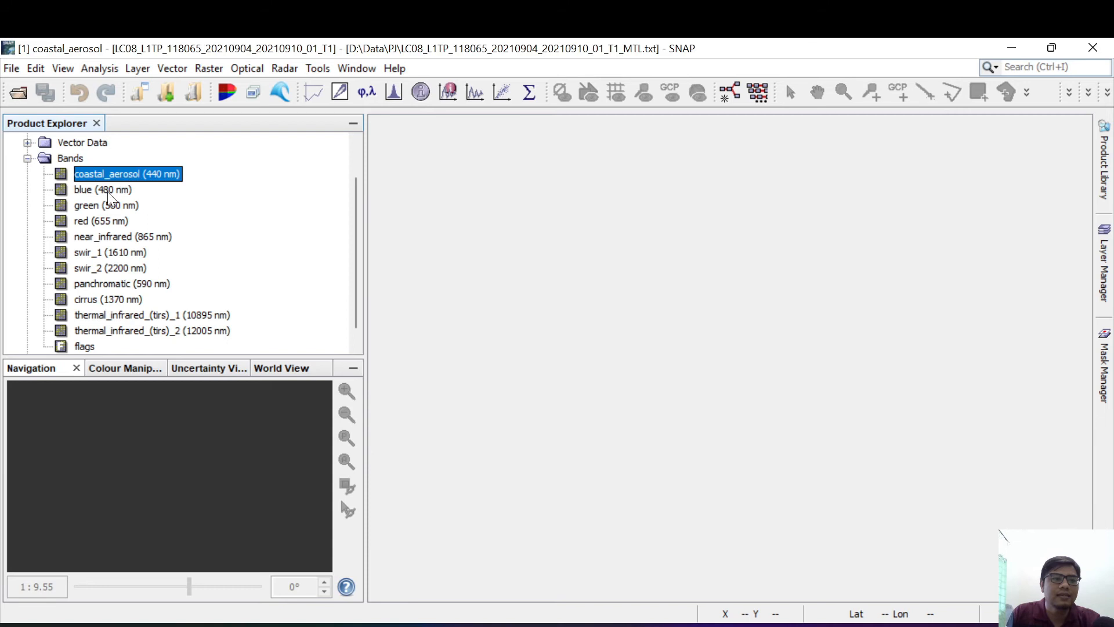
{"action": "scroll", "coordinate": [130, 326], "scroll_direction": "down", "scroll_amount": 1}
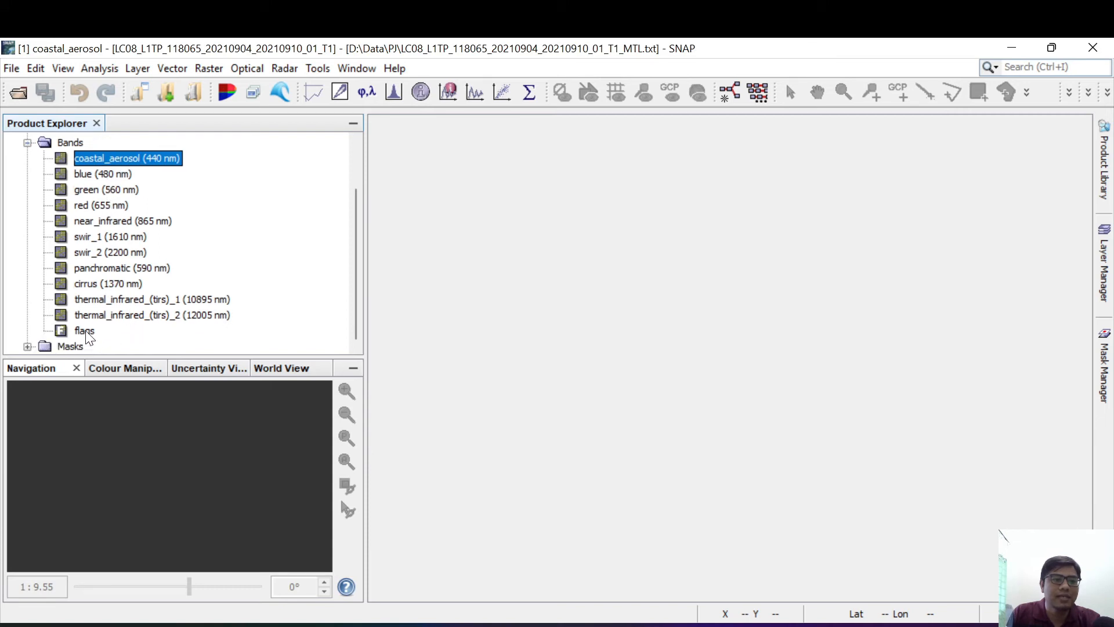
{"action": "left_click", "coordinate": [139, 330]}
{"action": "scroll", "coordinate": [170, 327], "scroll_direction": "up", "scroll_amount": 4}
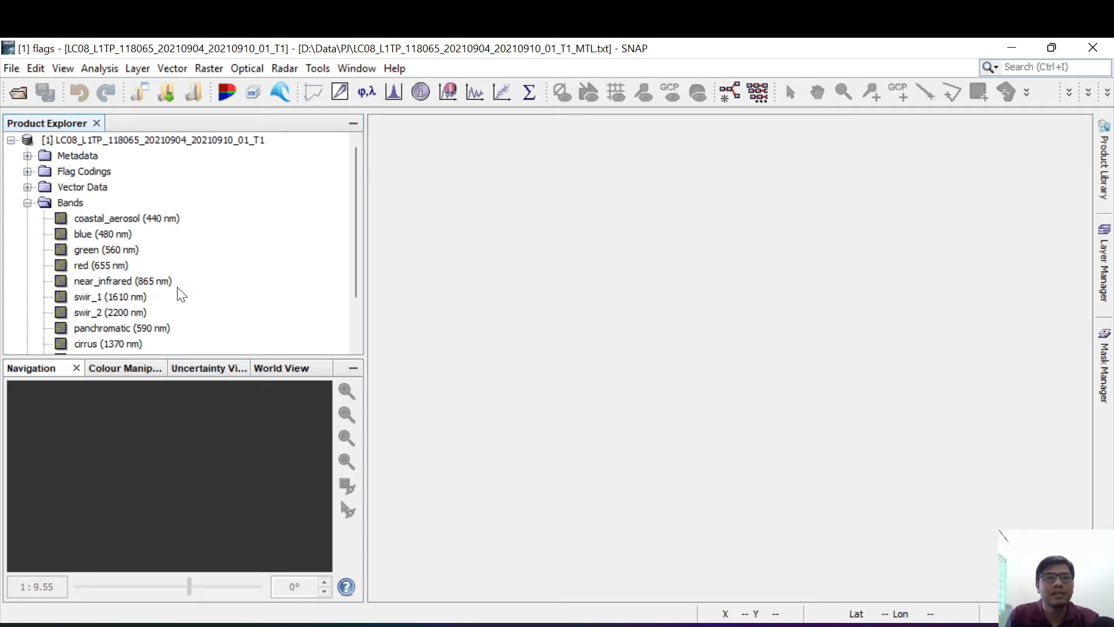
Step: Open an RGB image of the product with the Landsat-8 red,green,blue profile, using the red, green and blue bands for their channels
{"action": "left_click", "coordinate": [71, 204]}
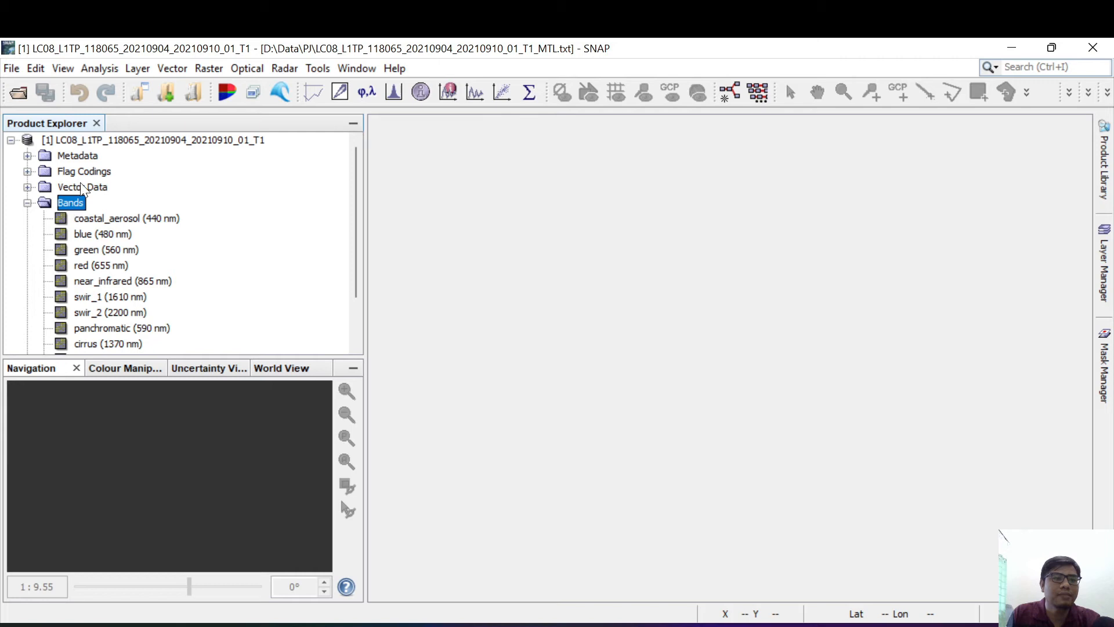
{"action": "right_click", "coordinate": [99, 140]}
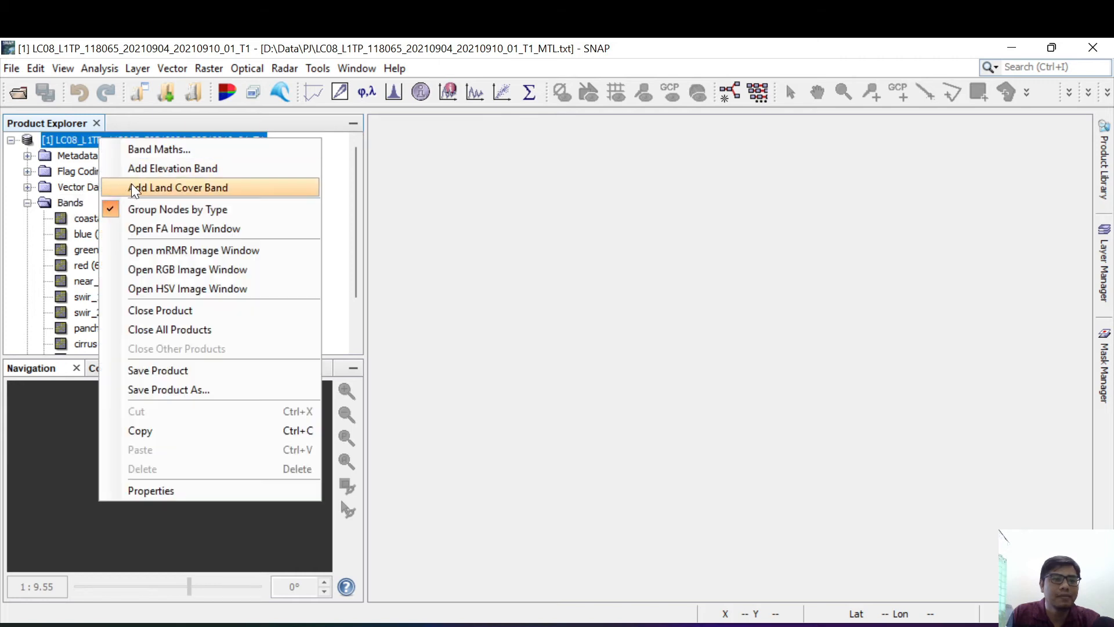
{"action": "left_click", "coordinate": [176, 272]}
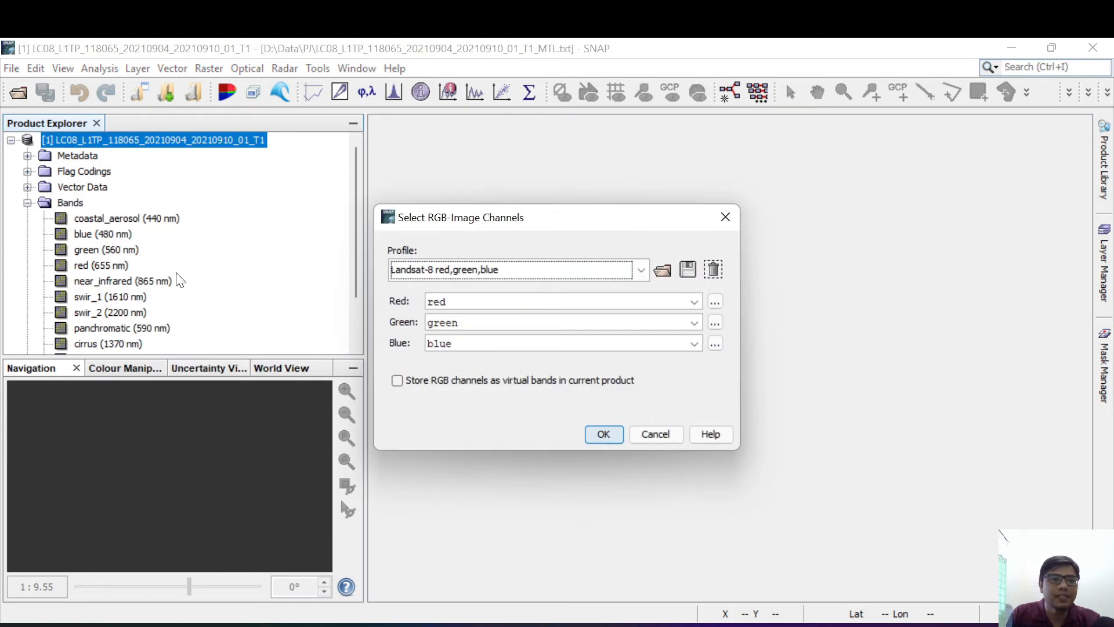
{"action": "left_click", "coordinate": [482, 302]}
{"action": "left_click", "coordinate": [695, 301]}
{"action": "left_click", "coordinate": [696, 301]}
{"action": "left_click", "coordinate": [691, 321]}
{"action": "left_click", "coordinate": [692, 320]}
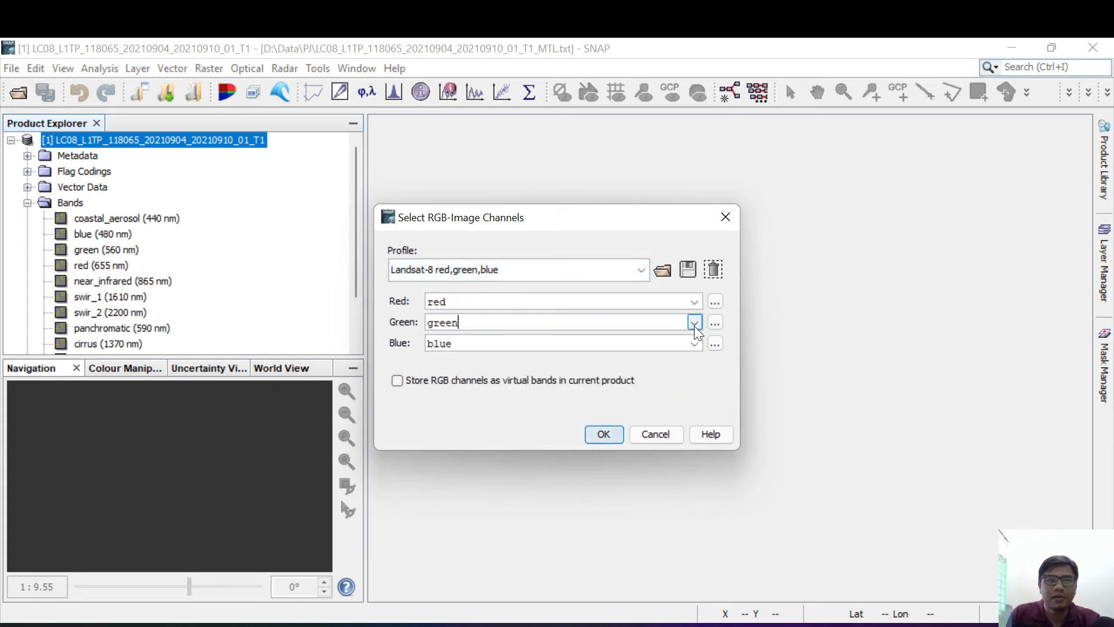
{"action": "left_click", "coordinate": [696, 343]}
{"action": "left_click", "coordinate": [698, 346]}
{"action": "left_click", "coordinate": [607, 430]}
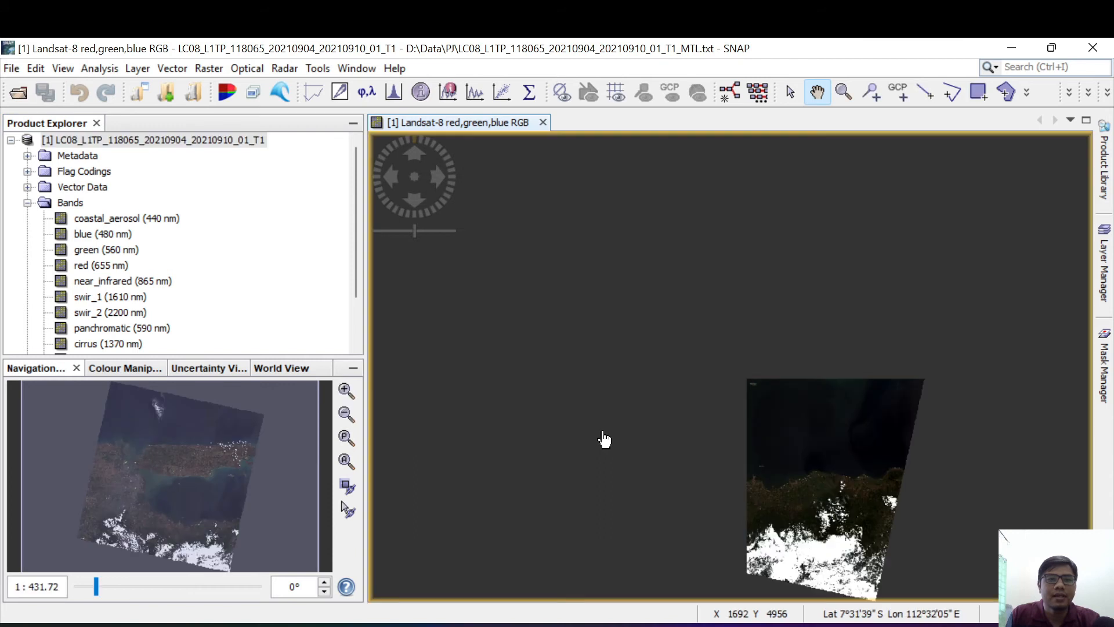
Step: Inspect the coastal city area of the RGB image at closer scales
{"action": "scroll", "coordinate": [696, 408], "scroll_direction": "up", "scroll_amount": 3}
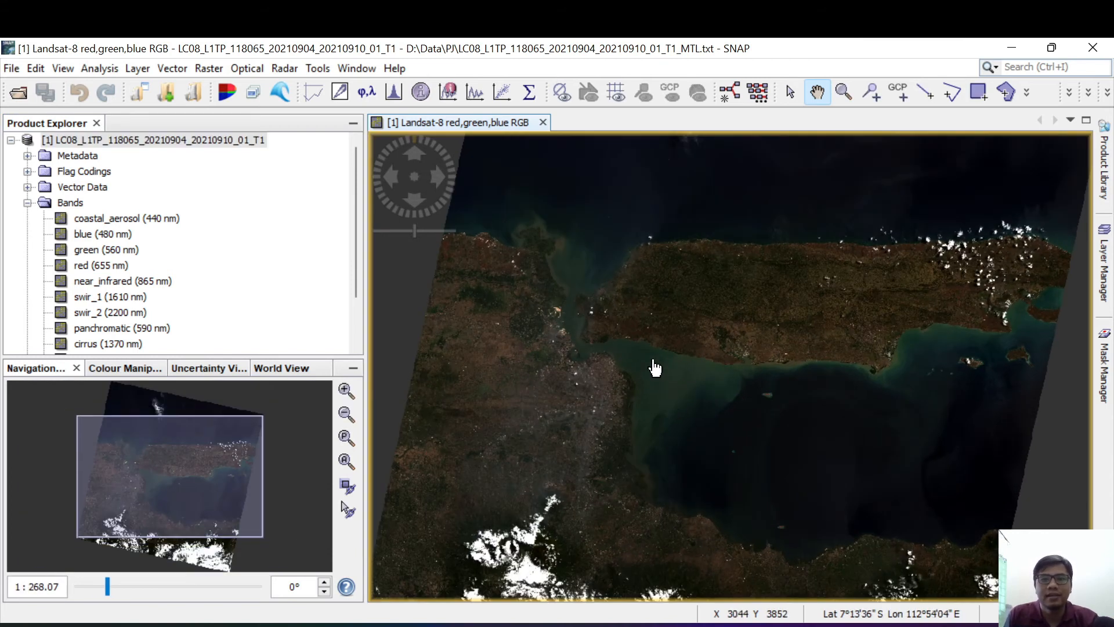
{"action": "scroll", "coordinate": [631, 352], "scroll_direction": "up", "scroll_amount": 6}
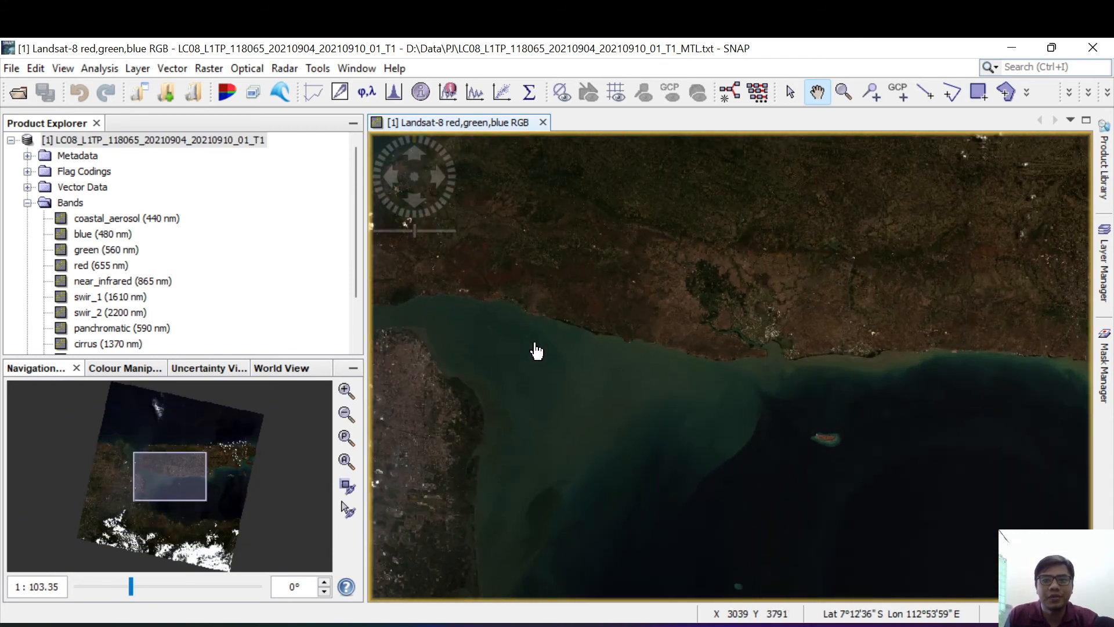
{"action": "scroll", "coordinate": [689, 341], "scroll_direction": "up", "scroll_amount": 4}
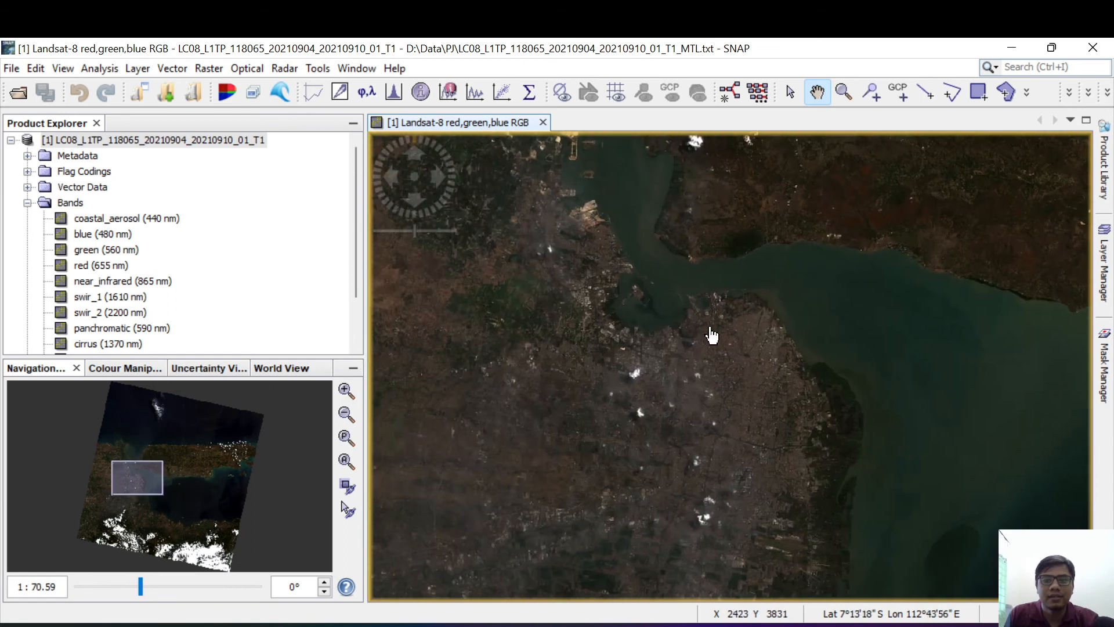
{"action": "scroll", "coordinate": [812, 440], "scroll_direction": "up", "scroll_amount": 4}
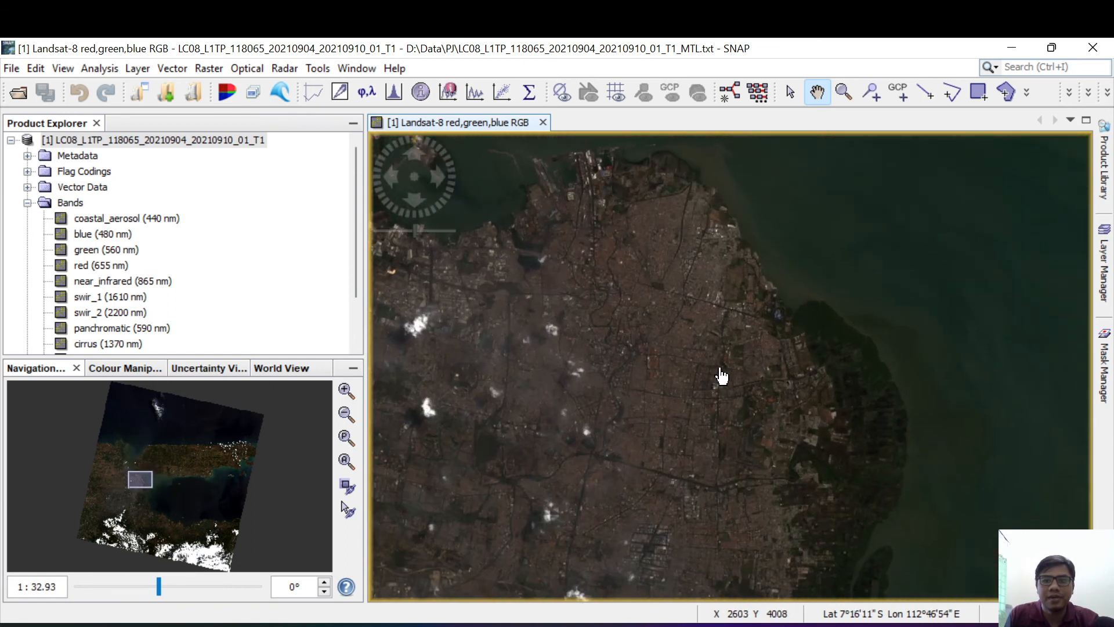
{"action": "scroll", "coordinate": [747, 439], "scroll_direction": "up", "scroll_amount": 3}
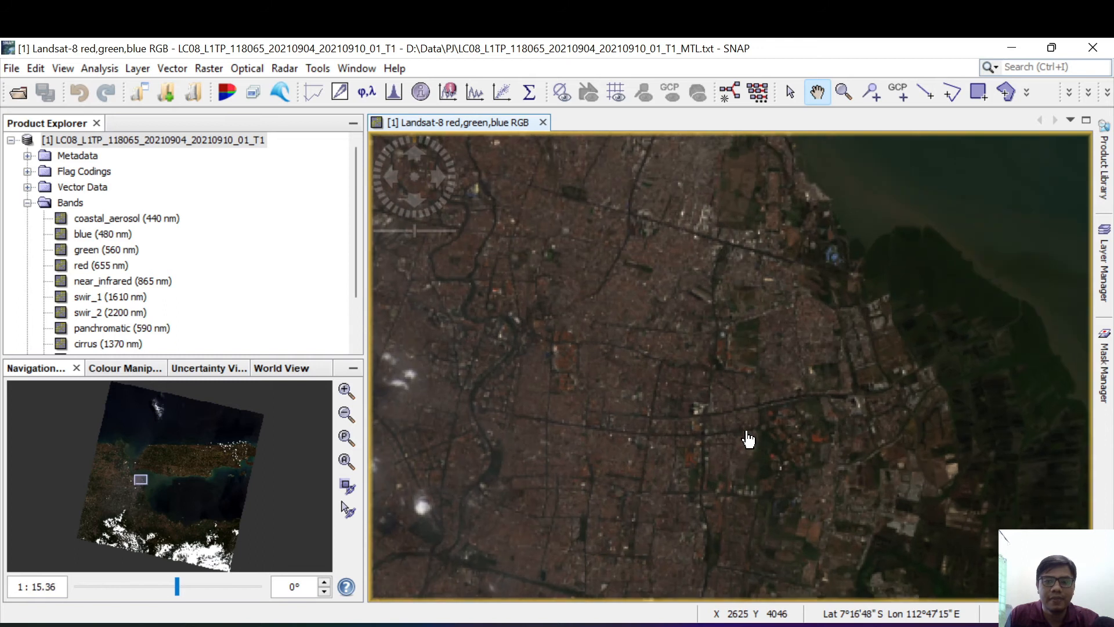
{"action": "scroll", "coordinate": [748, 440], "scroll_direction": "up", "scroll_amount": 2}
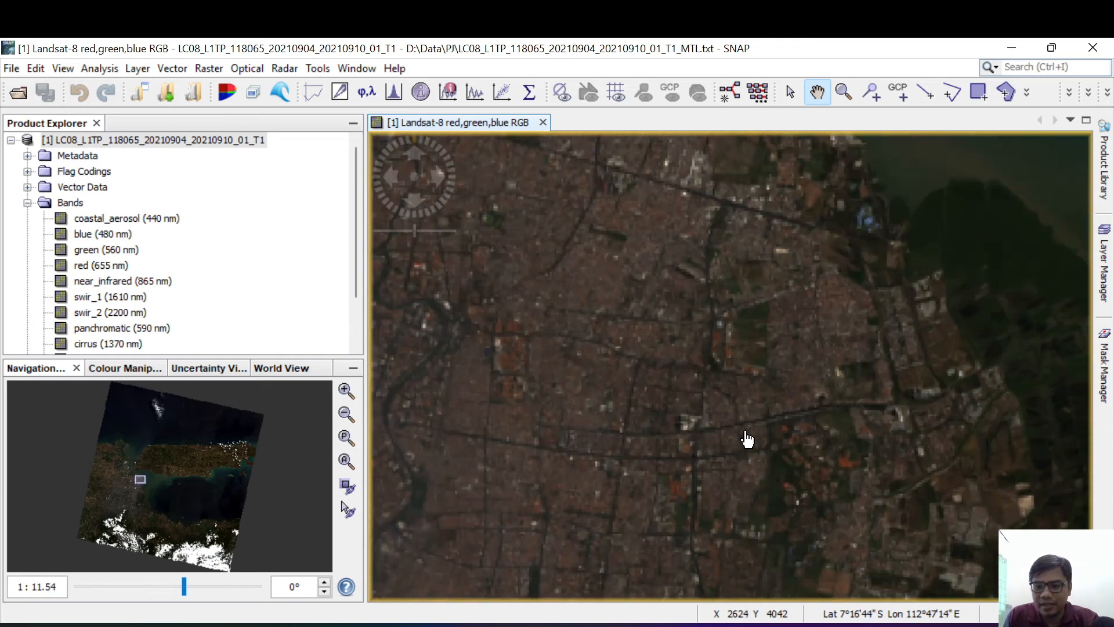
{"action": "scroll", "coordinate": [733, 418], "scroll_direction": "down", "scroll_amount": 3}
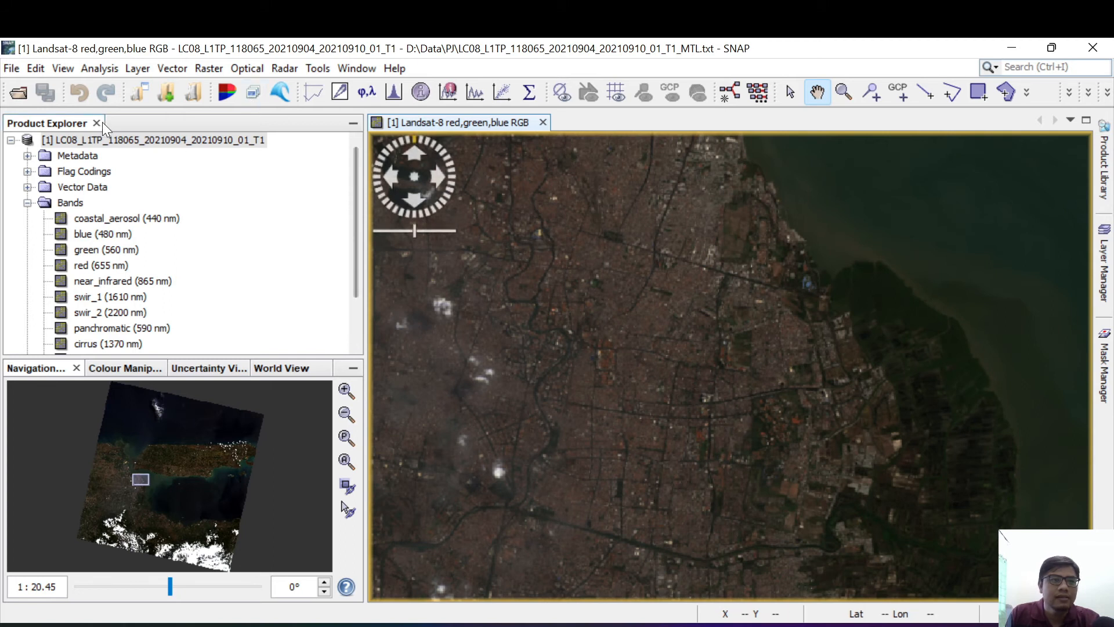
Step: Review the product's band list alongside the RGB image of the city, and leave the Bands group collapsed
{"action": "left_click", "coordinate": [27, 203]}
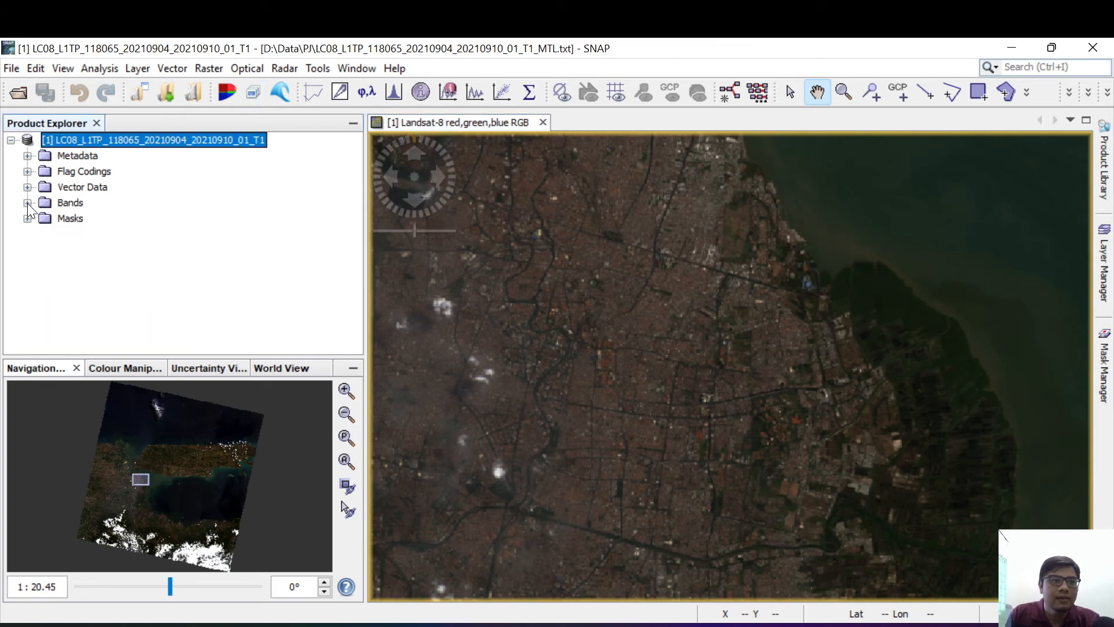
{"action": "left_click", "coordinate": [27, 203]}
{"action": "scroll", "coordinate": [613, 349], "scroll_direction": "up", "scroll_amount": 1}
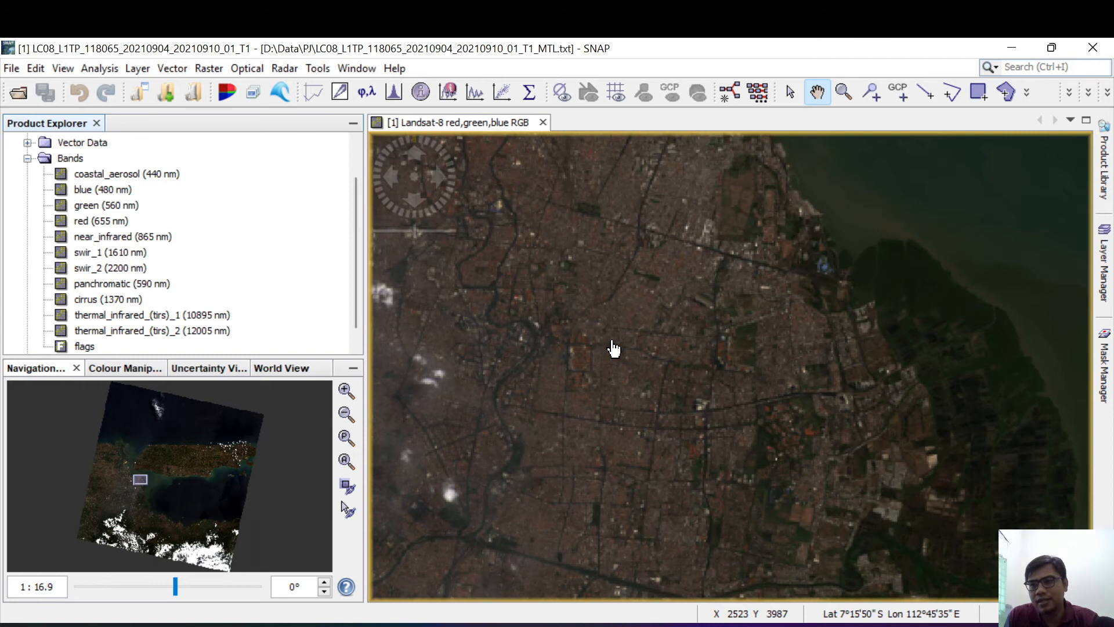
{"action": "scroll", "coordinate": [613, 348], "scroll_direction": "down", "scroll_amount": 2}
{"action": "scroll", "coordinate": [49, 191], "scroll_direction": "up", "scroll_amount": 1}
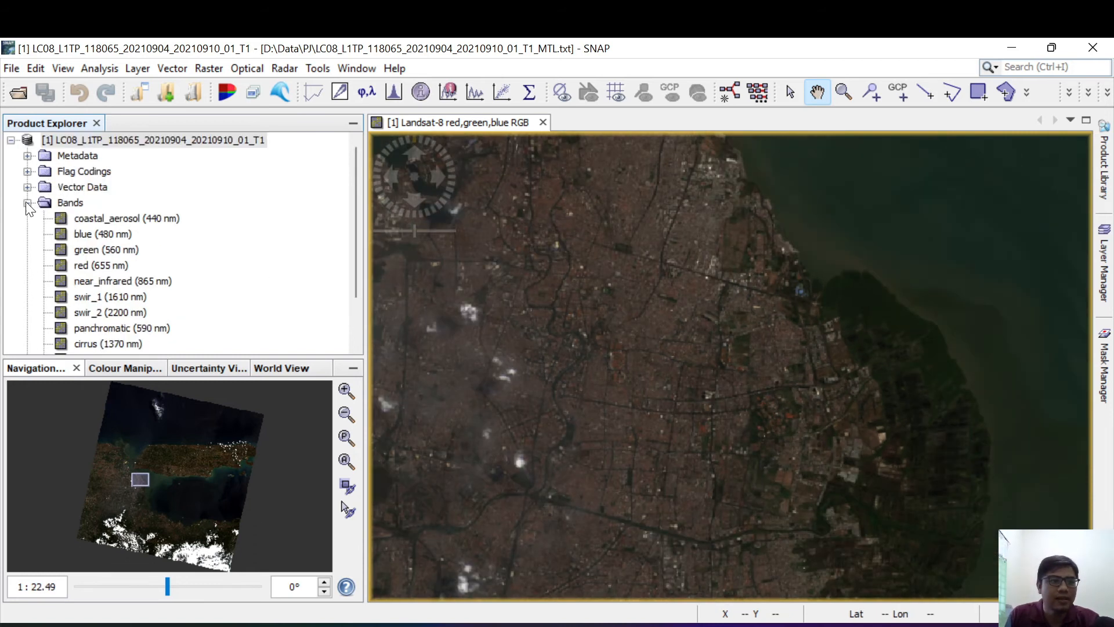
{"action": "left_click", "coordinate": [27, 204]}
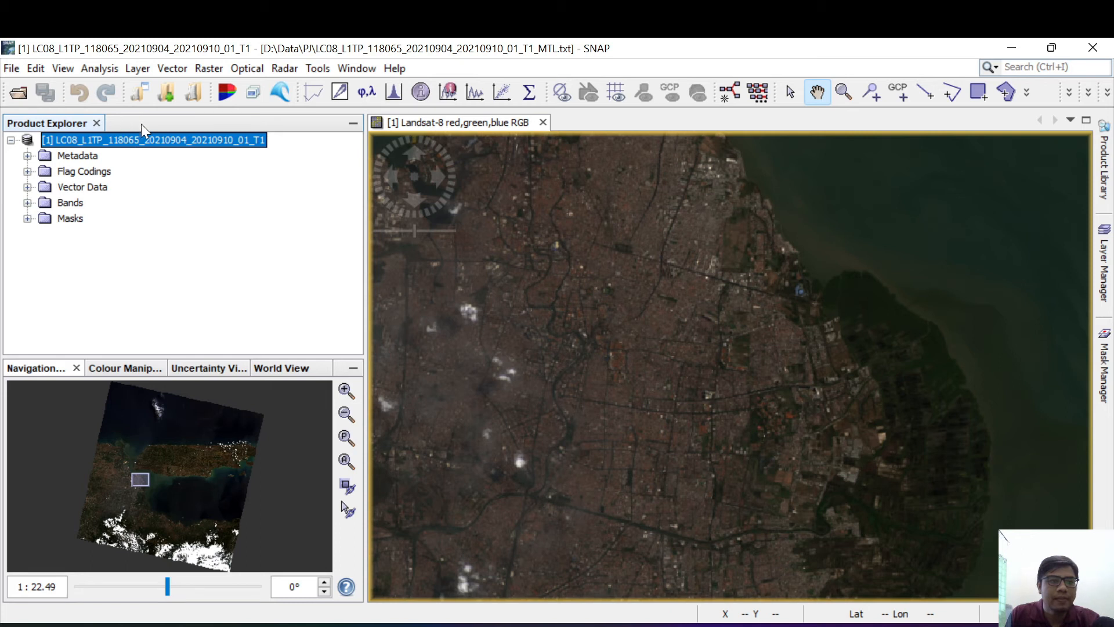
{"action": "left_click", "coordinate": [360, 68]}
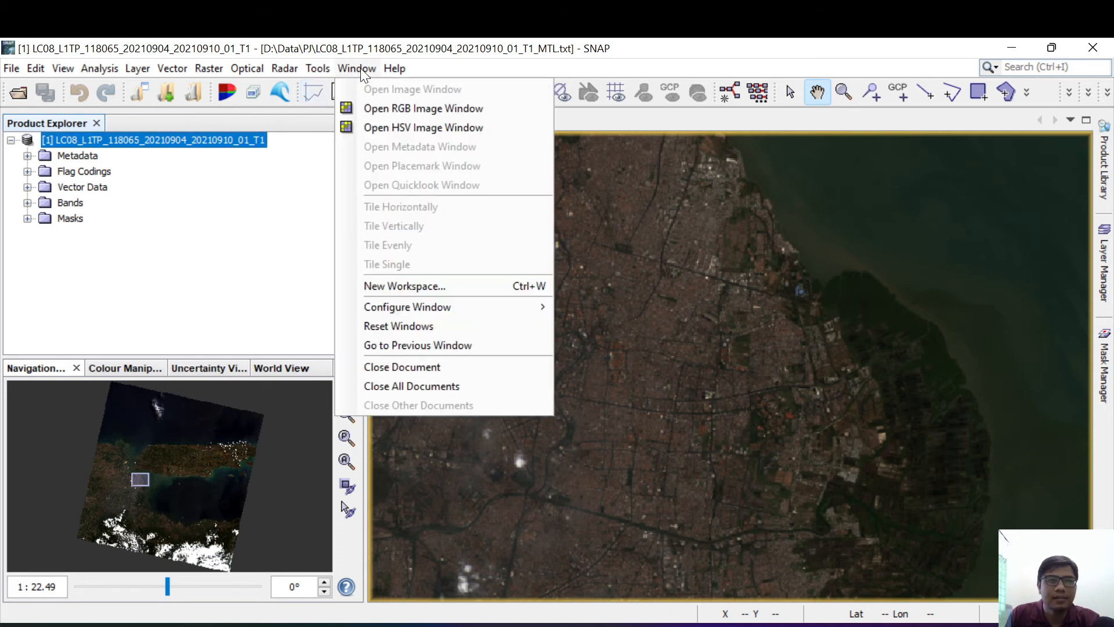
{"action": "mouse_move", "coordinate": [395, 308]}
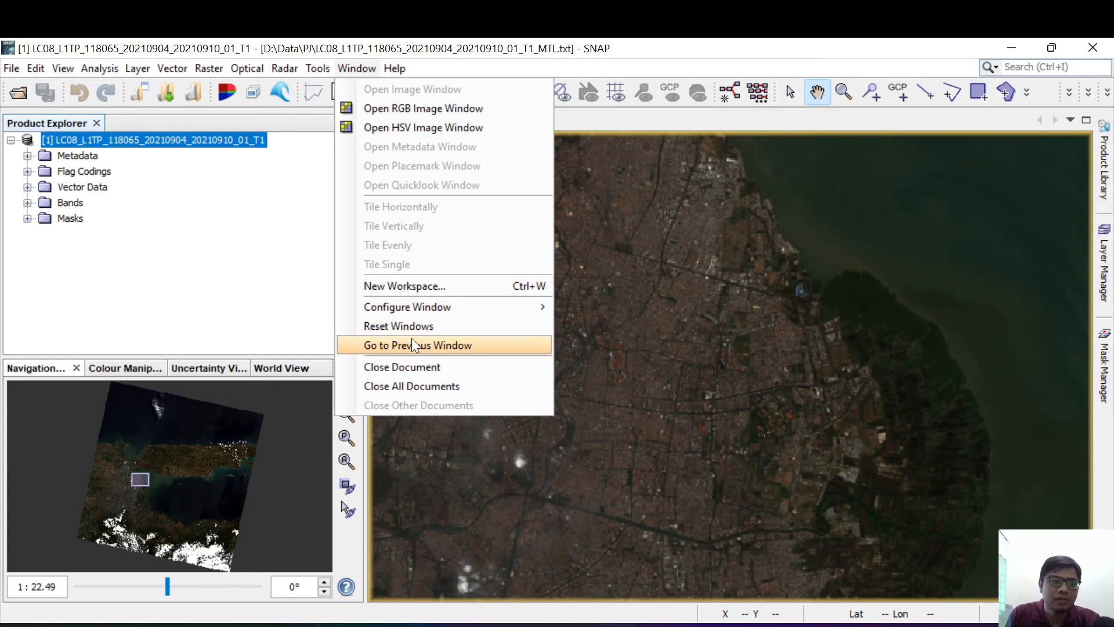
{"action": "left_click", "coordinate": [412, 338]}
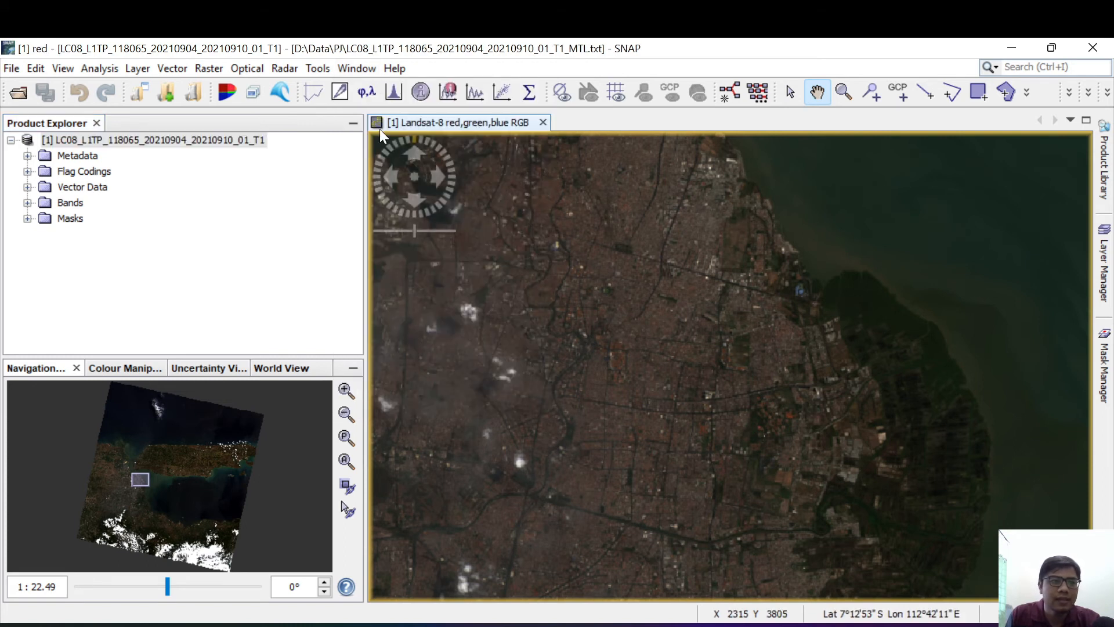
{"action": "left_click", "coordinate": [354, 68]}
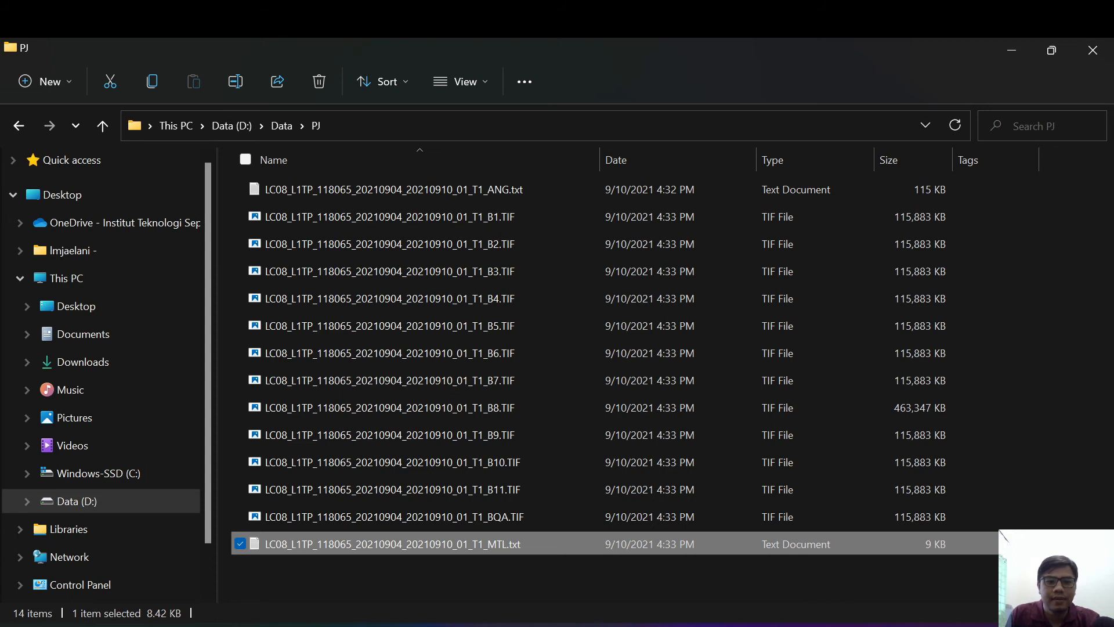
Step: Switch from the file manager back to SNAP Desktop and maximize its window
{"action": "left_click", "coordinate": [423, 625]}
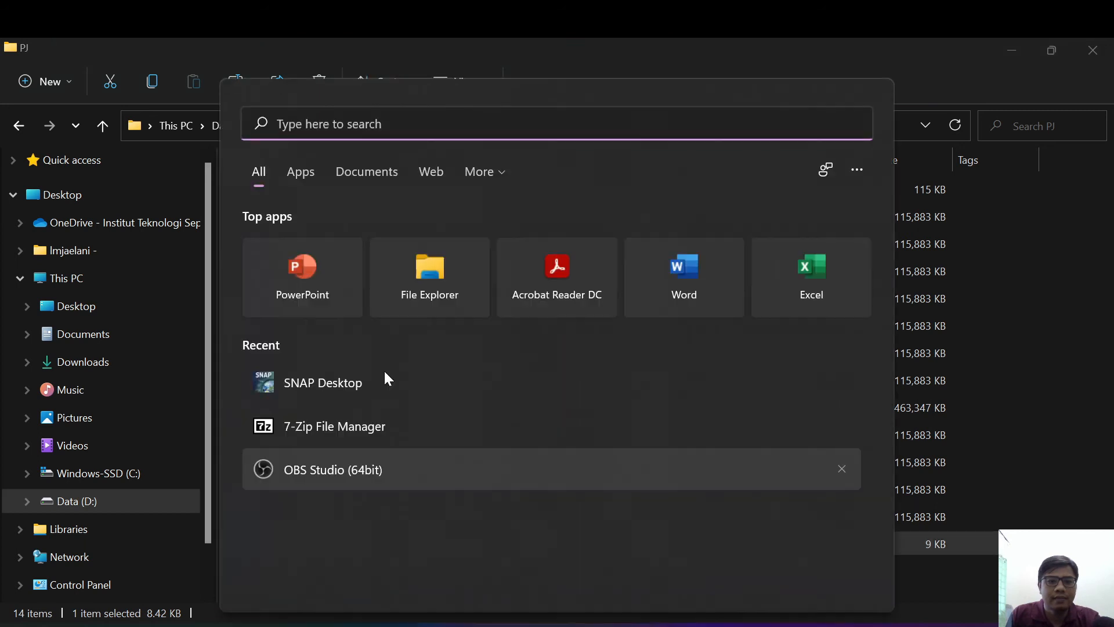
{"action": "left_click", "coordinate": [324, 383]}
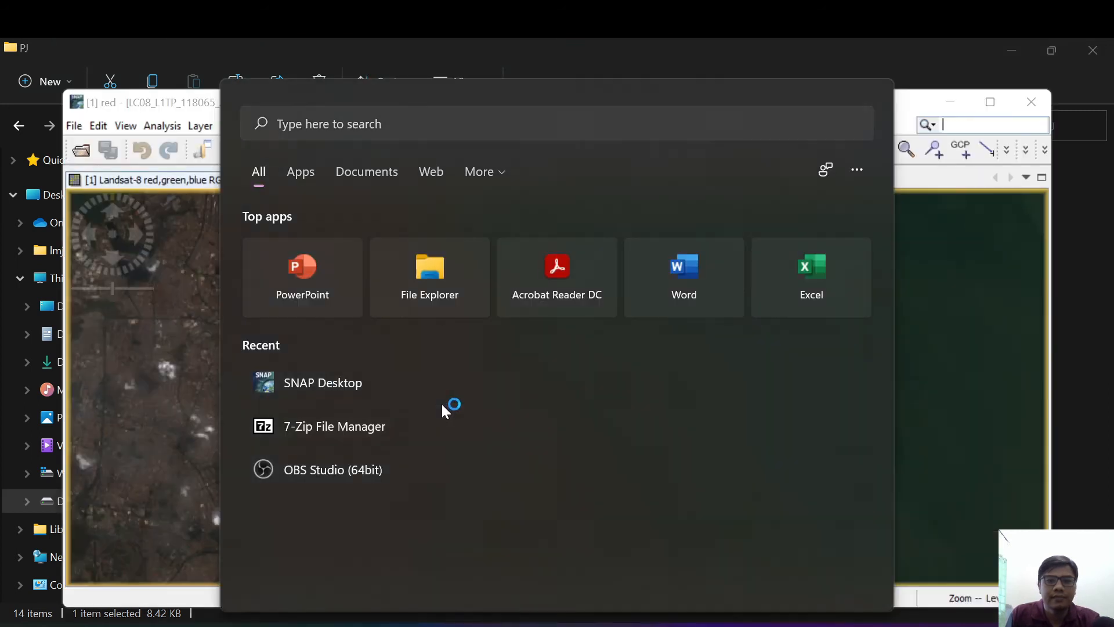
{"action": "left_click", "coordinate": [927, 96]}
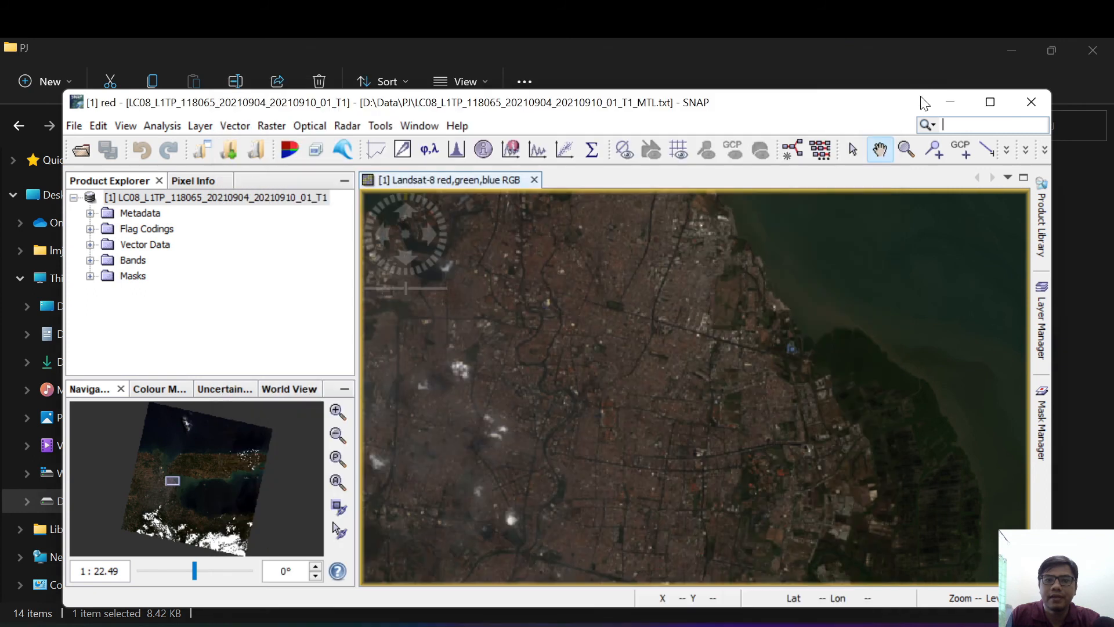
{"action": "left_click", "coordinate": [1003, 108]}
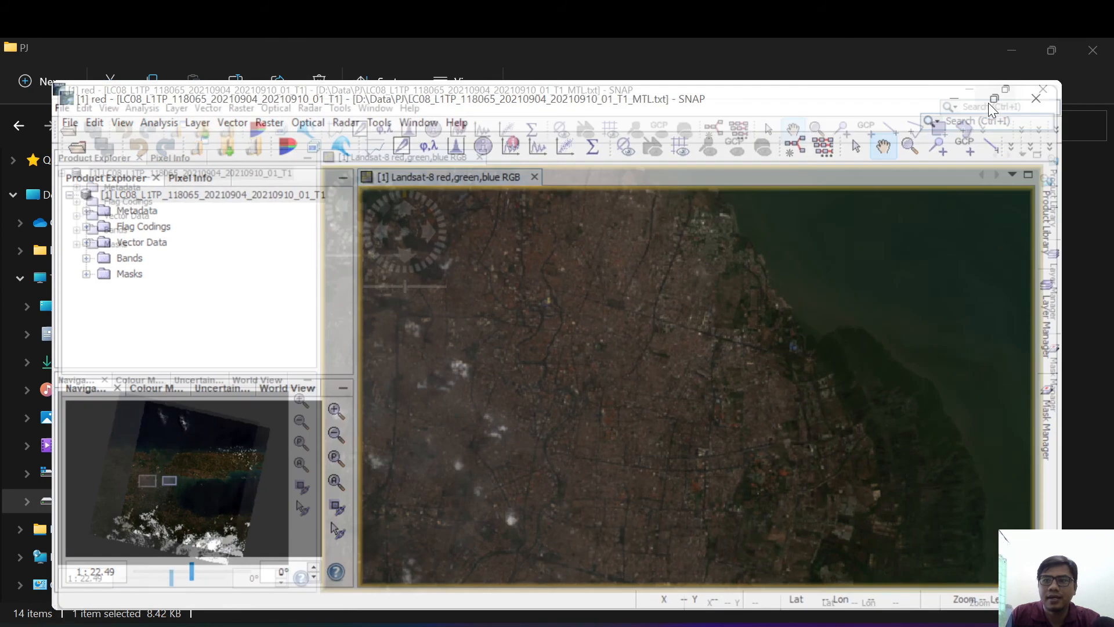
Step: Show the Pixel Info readout and examine the position and red band value for pixels of the RGB image
{"action": "left_click", "coordinate": [129, 123]}
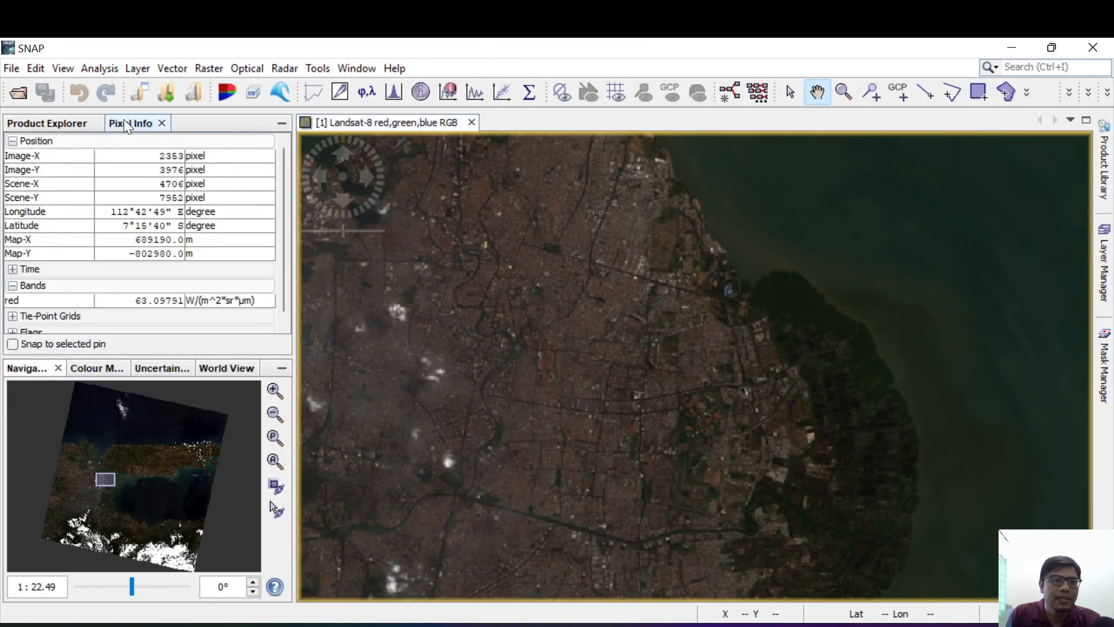
{"action": "scroll", "coordinate": [527, 324], "scroll_direction": "up", "scroll_amount": 1}
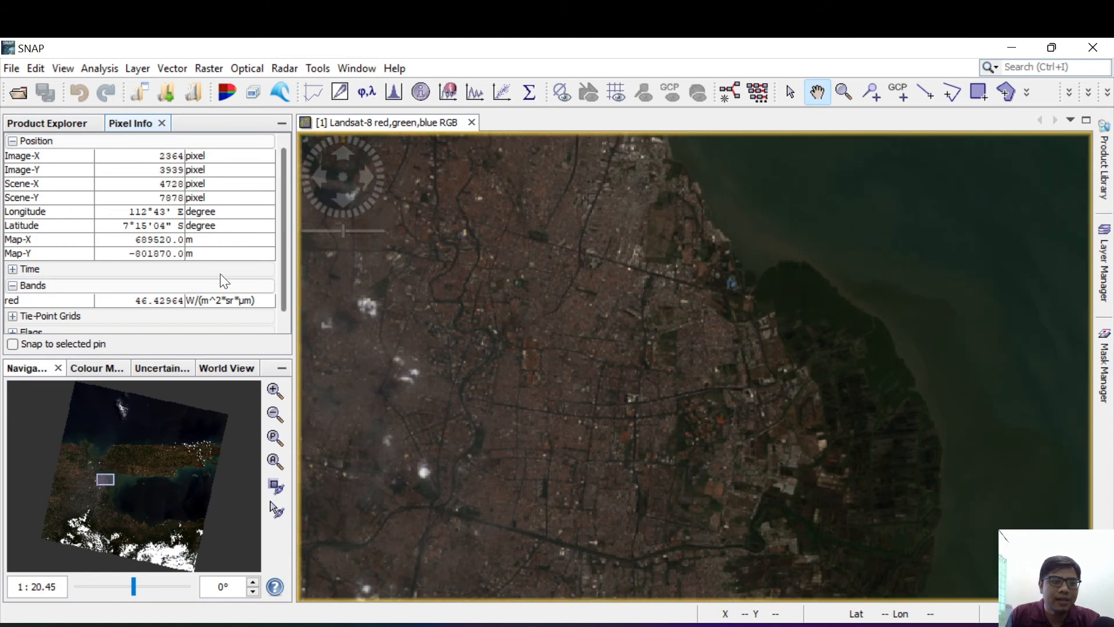
{"action": "scroll", "coordinate": [121, 291], "scroll_direction": "down", "scroll_amount": 1}
{"action": "scroll", "coordinate": [120, 292], "scroll_direction": "up", "scroll_amount": 1}
{"action": "scroll", "coordinate": [121, 291], "scroll_direction": "down", "scroll_amount": 1}
{"action": "left_click", "coordinate": [56, 277]}
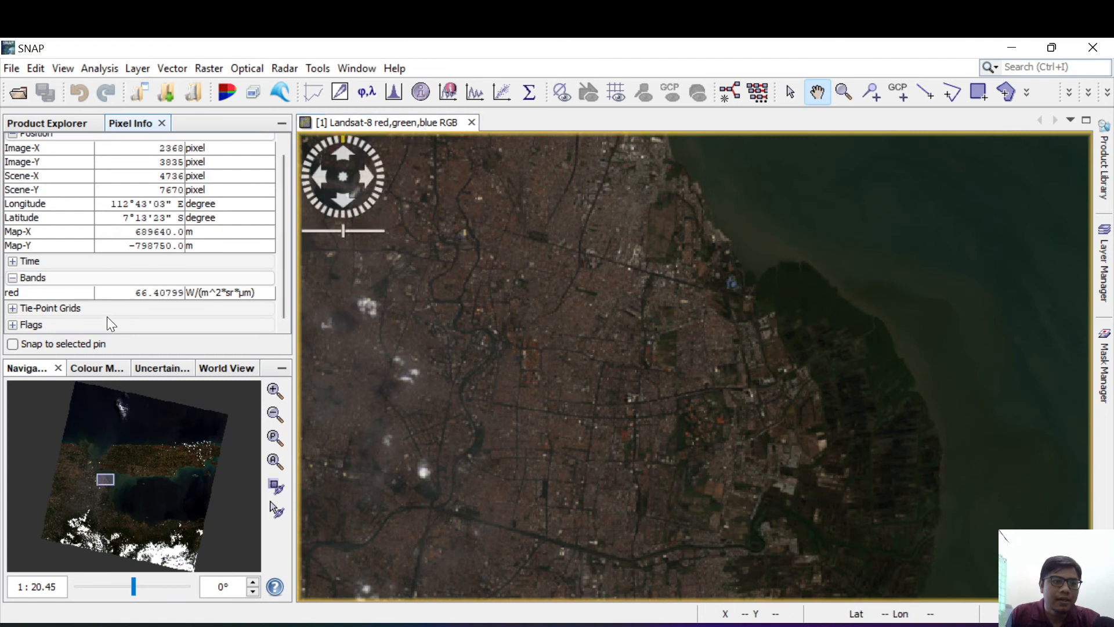
{"action": "left_click", "coordinate": [52, 284]}
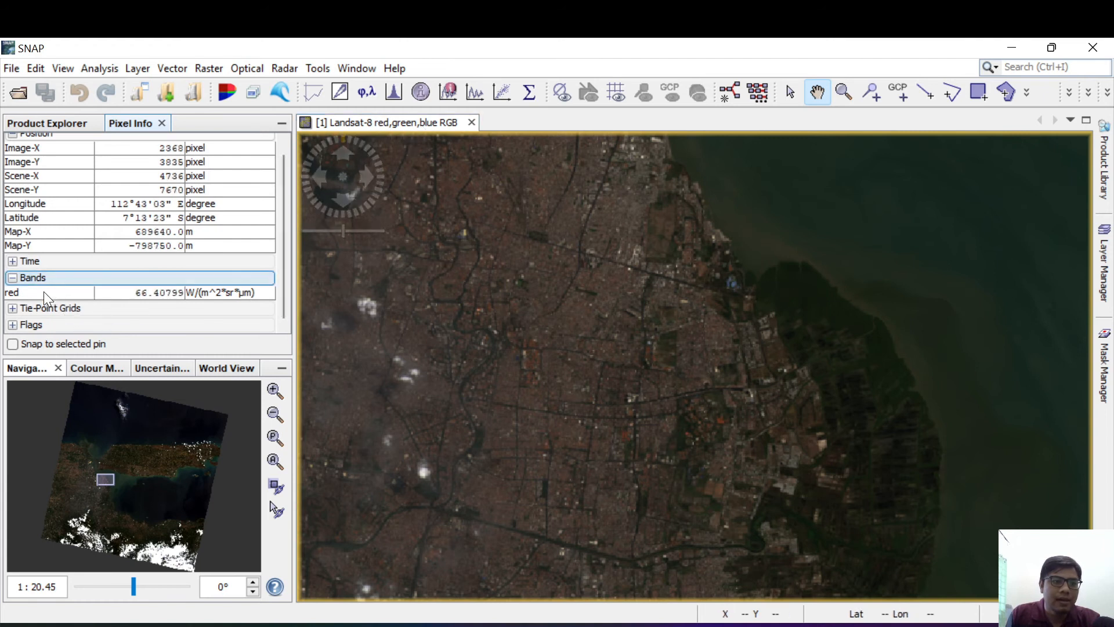
{"action": "scroll", "coordinate": [77, 317], "scroll_direction": "up", "scroll_amount": 1}
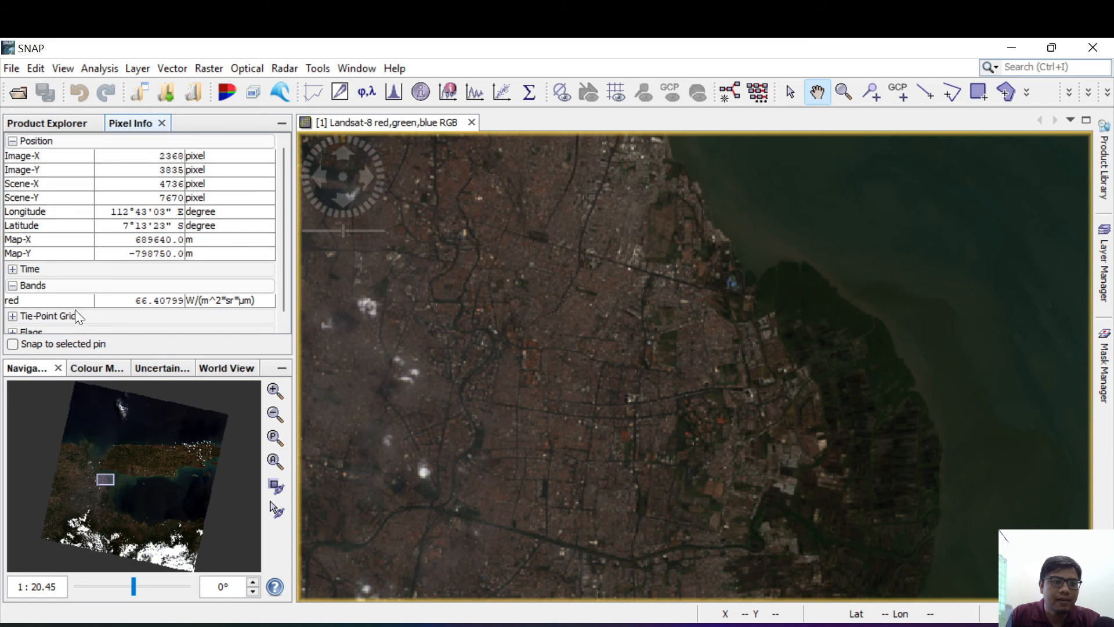
Step: Check the Bands and Tie-Point Grids sections of the pixel readout and examine the red band's radiance unit
{"action": "left_click", "coordinate": [12, 285]}
{"action": "left_click", "coordinate": [12, 285]}
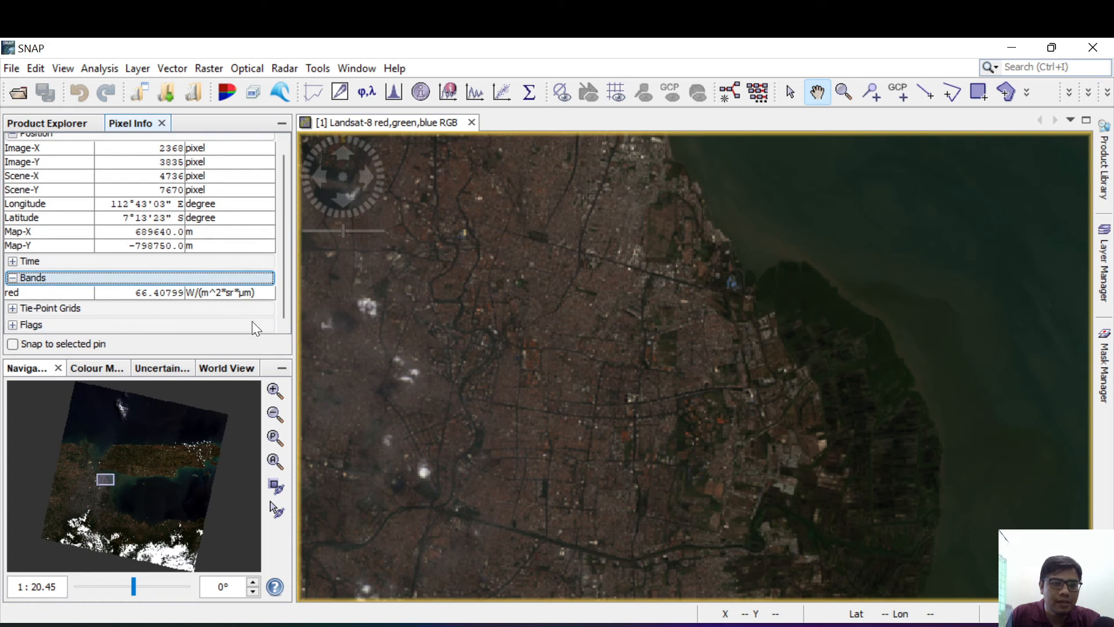
{"action": "left_click", "coordinate": [12, 309]}
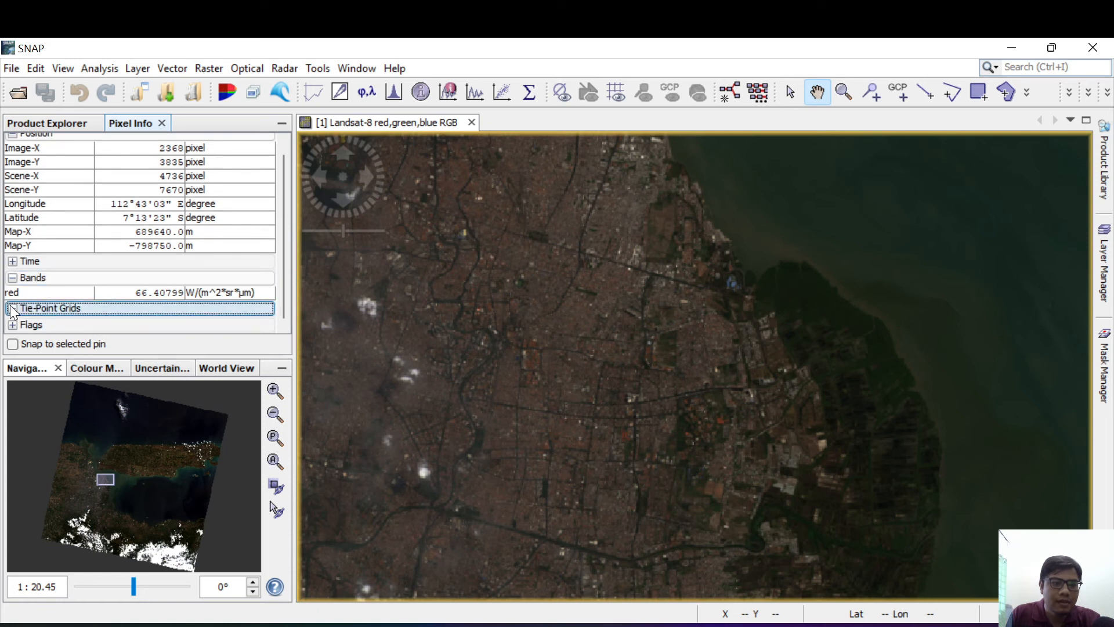
{"action": "left_click", "coordinate": [14, 311]}
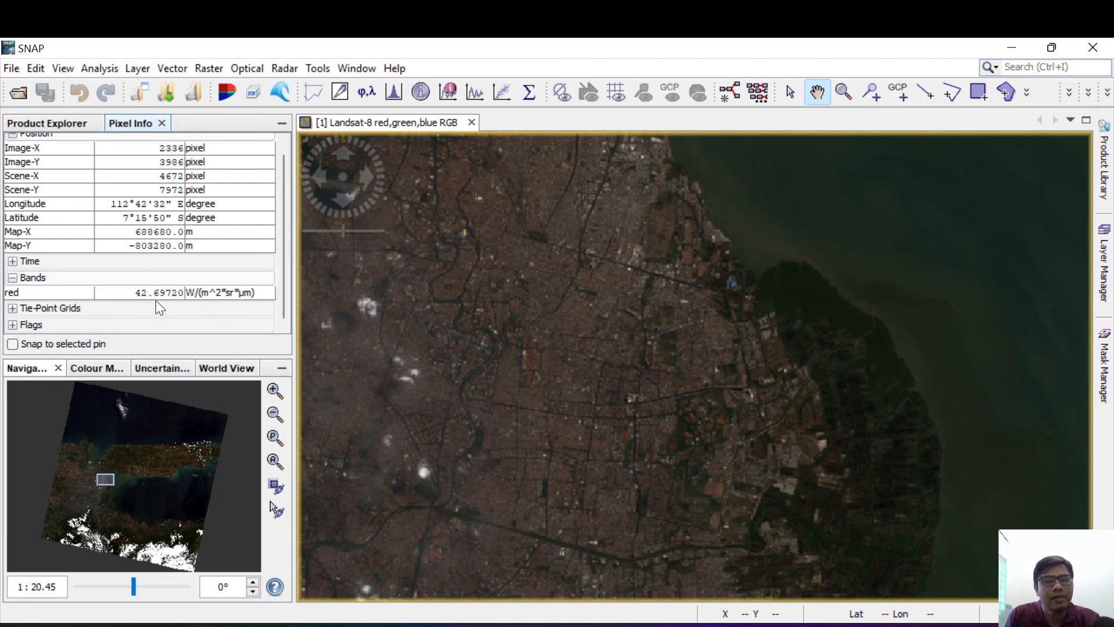
{"action": "left_click", "coordinate": [221, 295]}
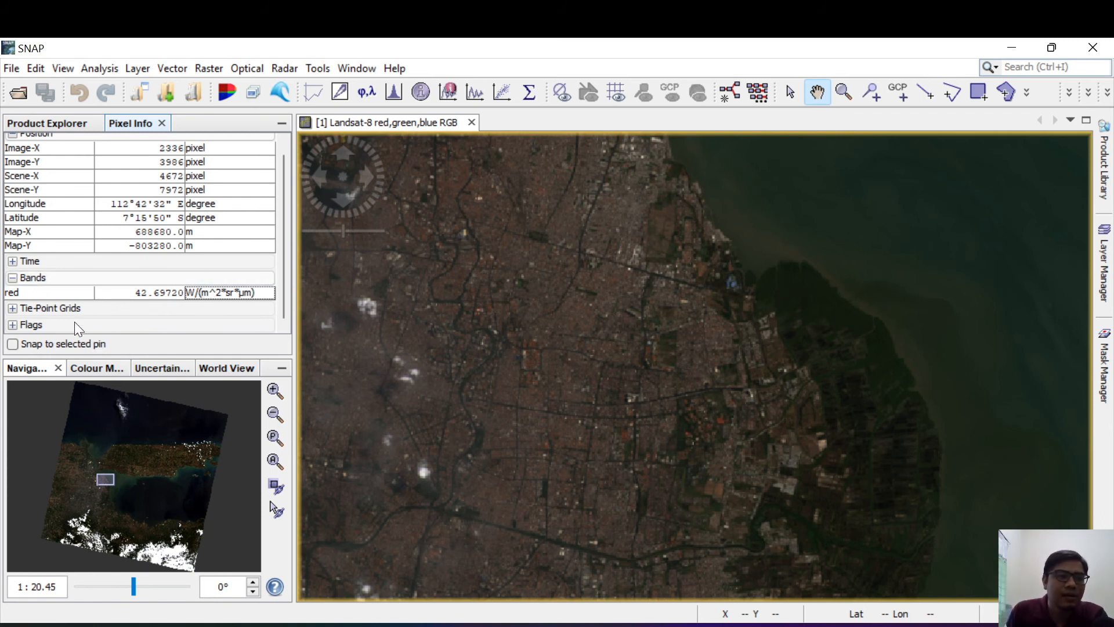
Step: Close the RGB image view and expand the product's Bands group in the Product Explorer
{"action": "left_click", "coordinate": [47, 123]}
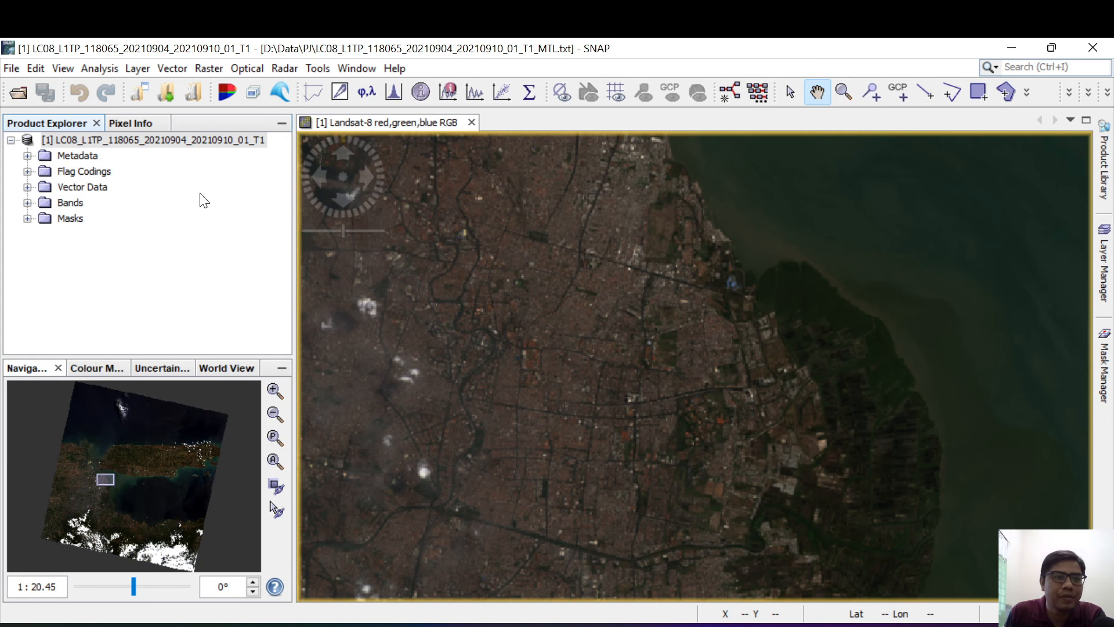
{"action": "key", "text": "ctrl+w"}
{"action": "left_click", "coordinate": [27, 218]}
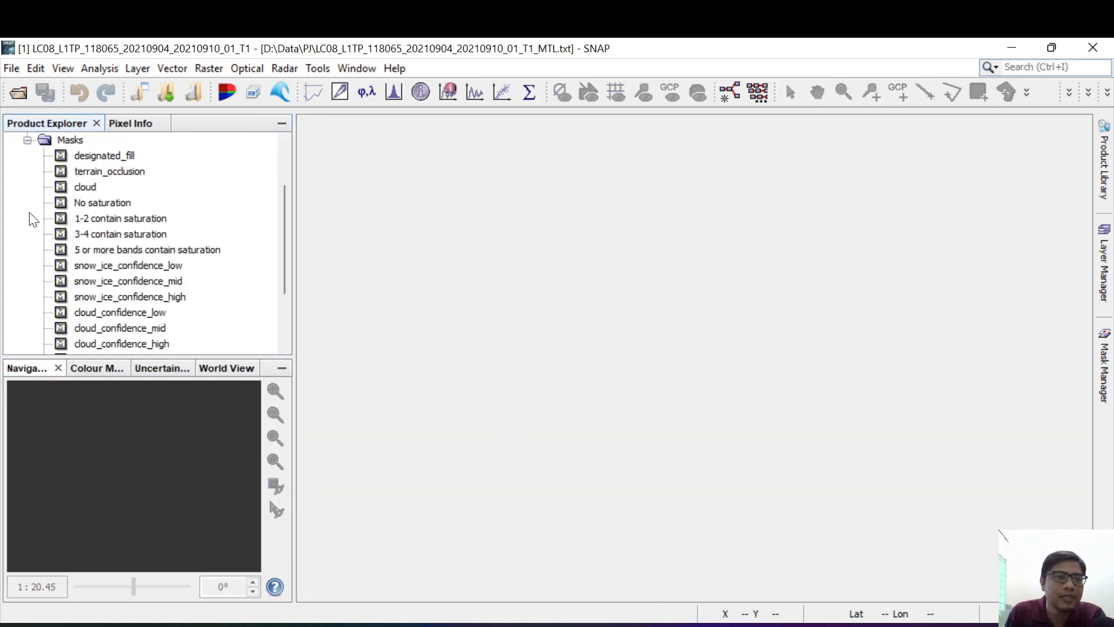
{"action": "left_click", "coordinate": [27, 140]}
{"action": "left_click", "coordinate": [27, 202]}
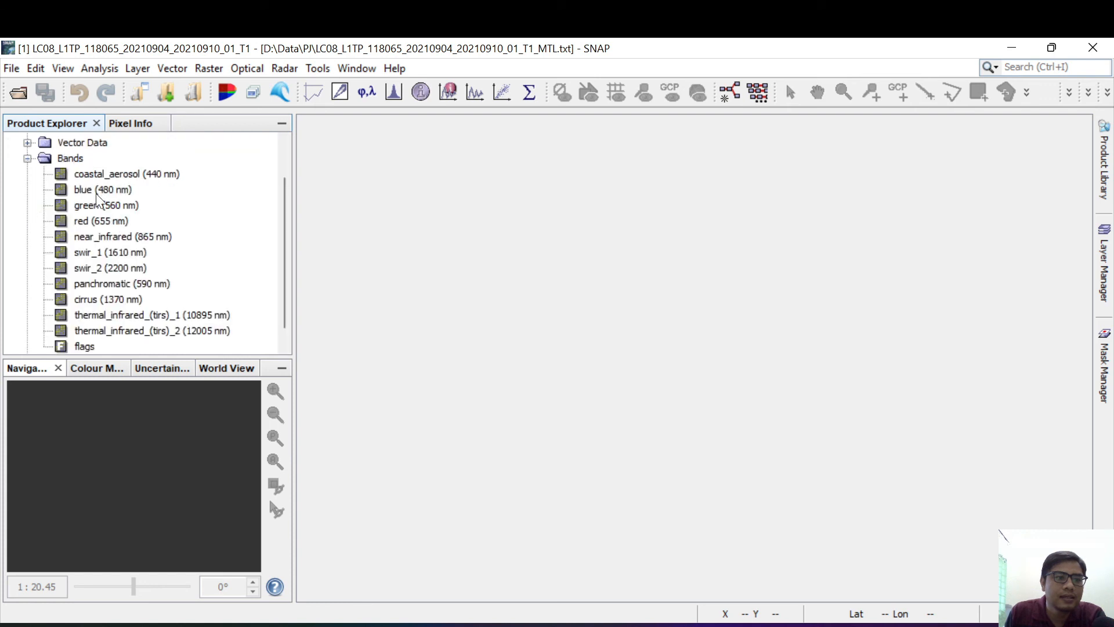
Step: Open the green, blue and red bands as separate image views
{"action": "left_click", "coordinate": [106, 210]}
{"action": "double_click", "coordinate": [106, 210]}
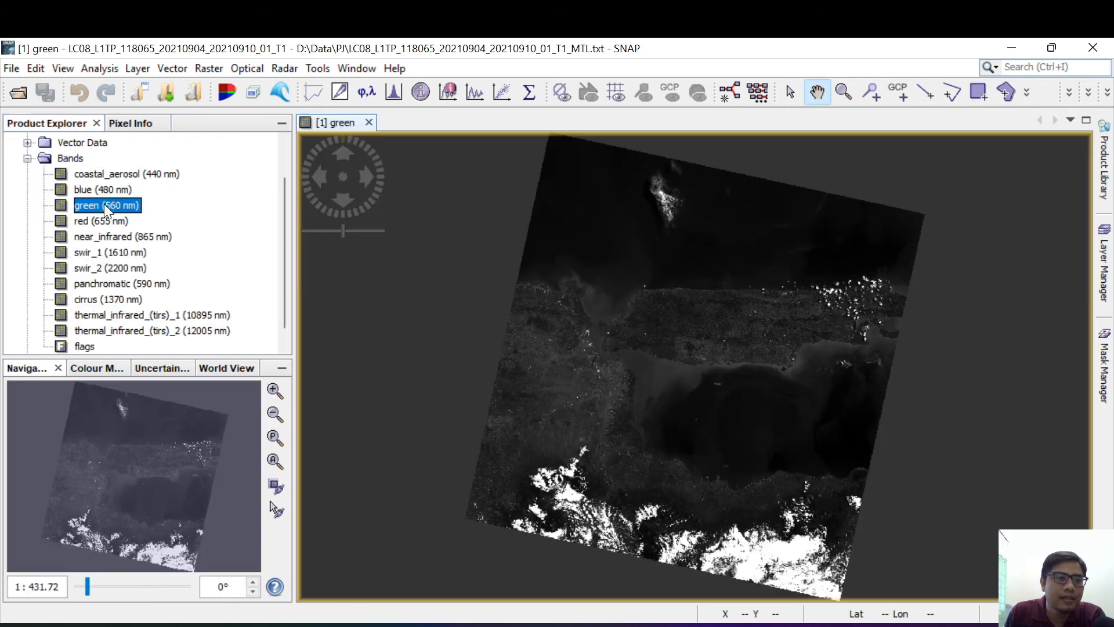
{"action": "double_click", "coordinate": [103, 190]}
{"action": "double_click", "coordinate": [106, 222]}
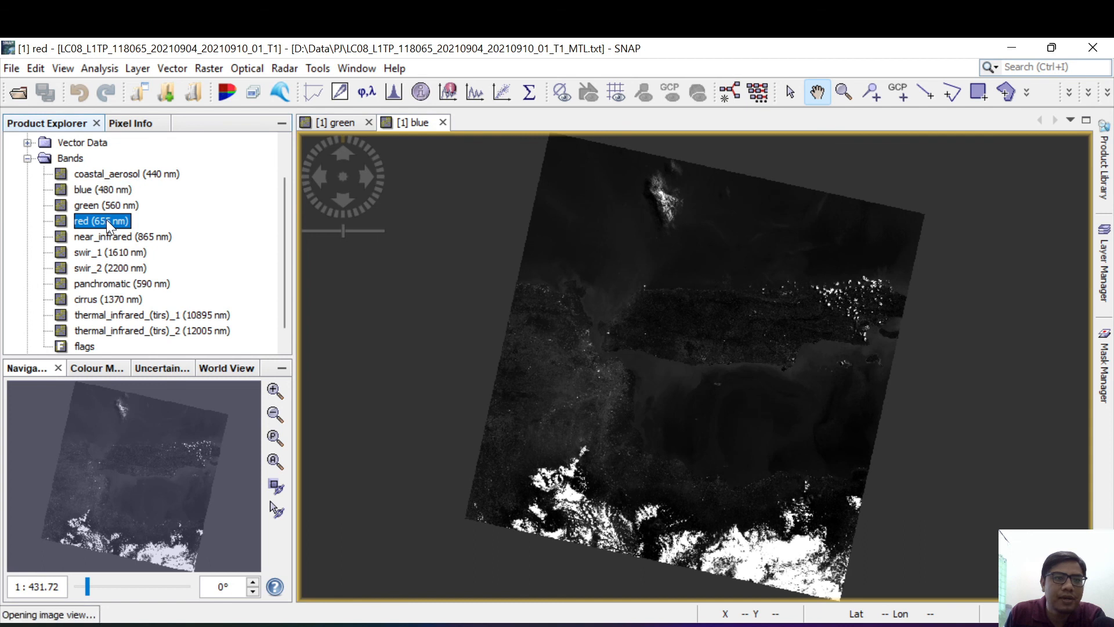
Step: Examine the blue, green and red pixel values over the sea and coastal city in Pixel Info, and return to the band list
{"action": "left_click", "coordinate": [137, 129]}
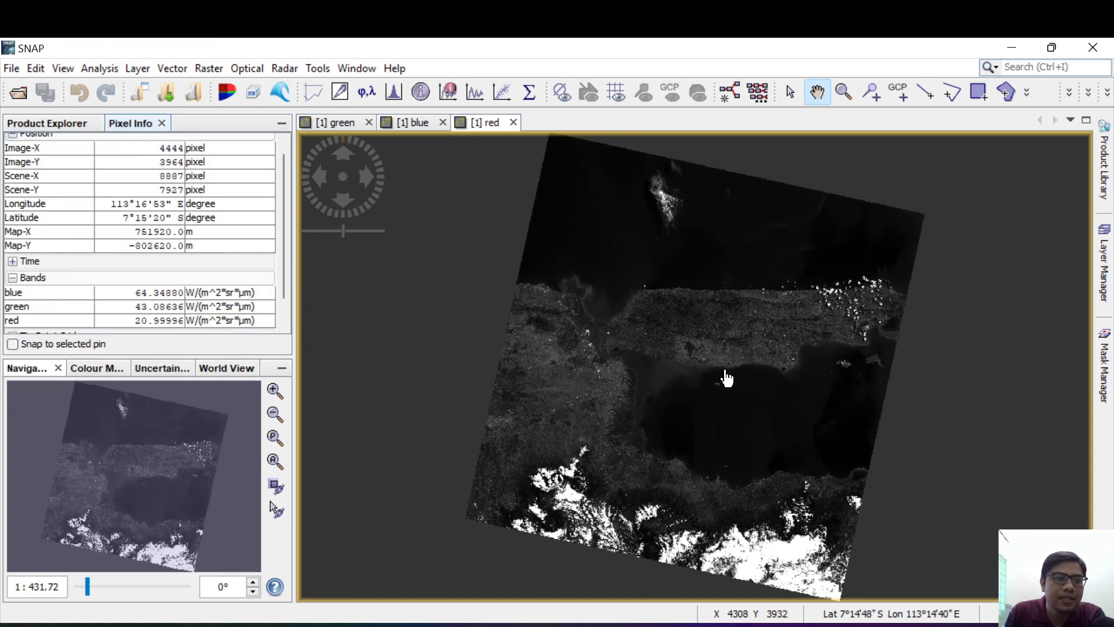
{"action": "scroll", "coordinate": [83, 223], "scroll_direction": "down", "scroll_amount": 2}
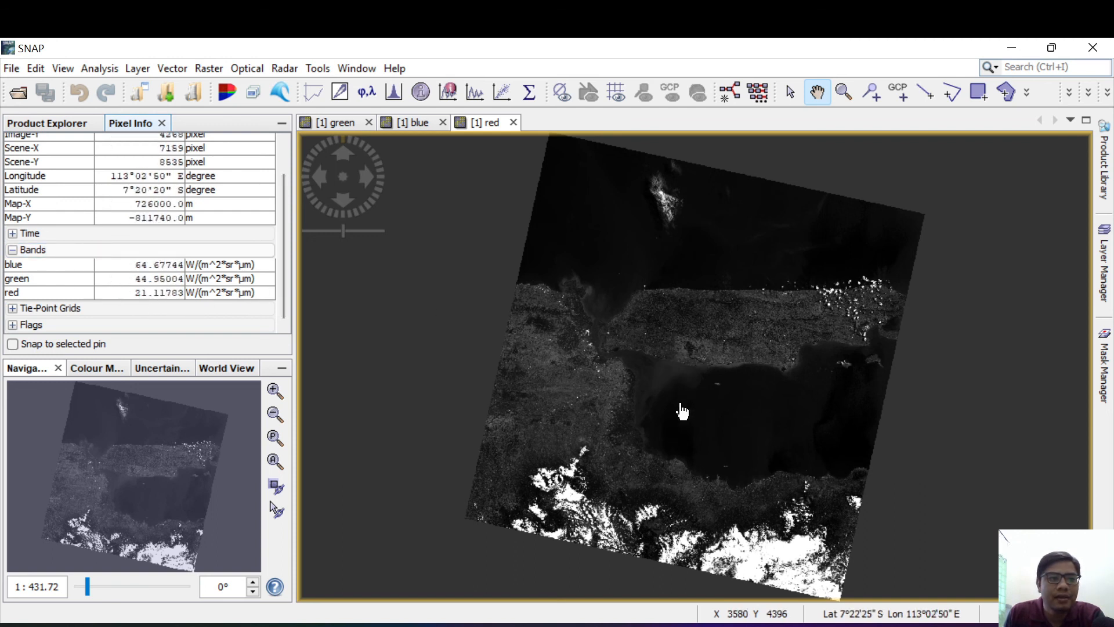
{"action": "scroll", "coordinate": [672, 455], "scroll_direction": "up", "scroll_amount": 4}
{"action": "scroll", "coordinate": [391, 376], "scroll_direction": "up", "scroll_amount": 4}
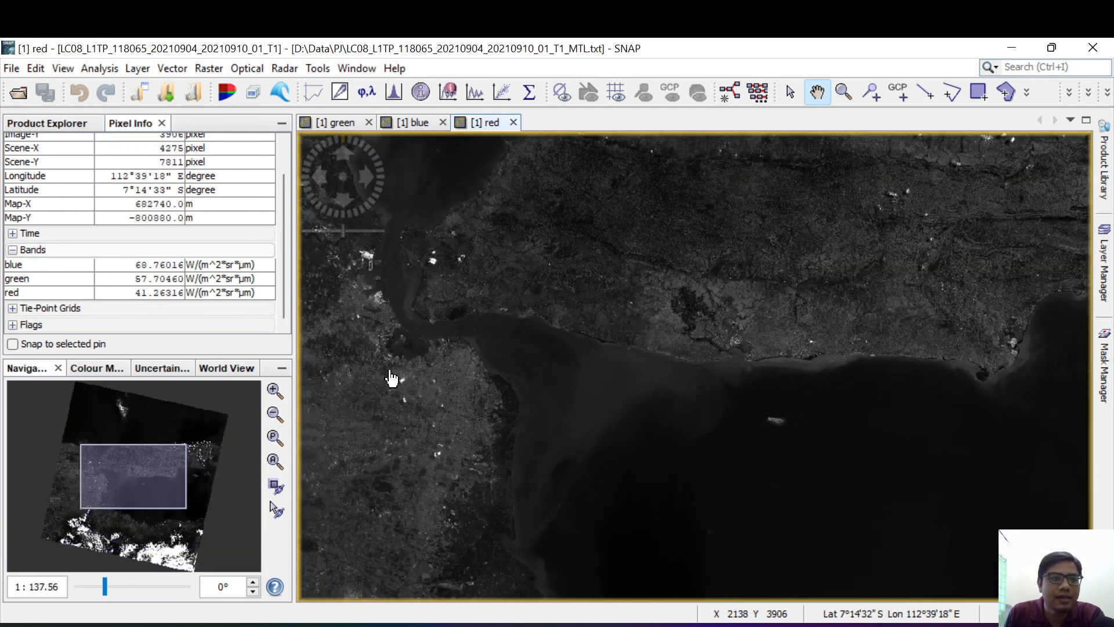
{"action": "scroll", "coordinate": [549, 342], "scroll_direction": "up", "scroll_amount": 2}
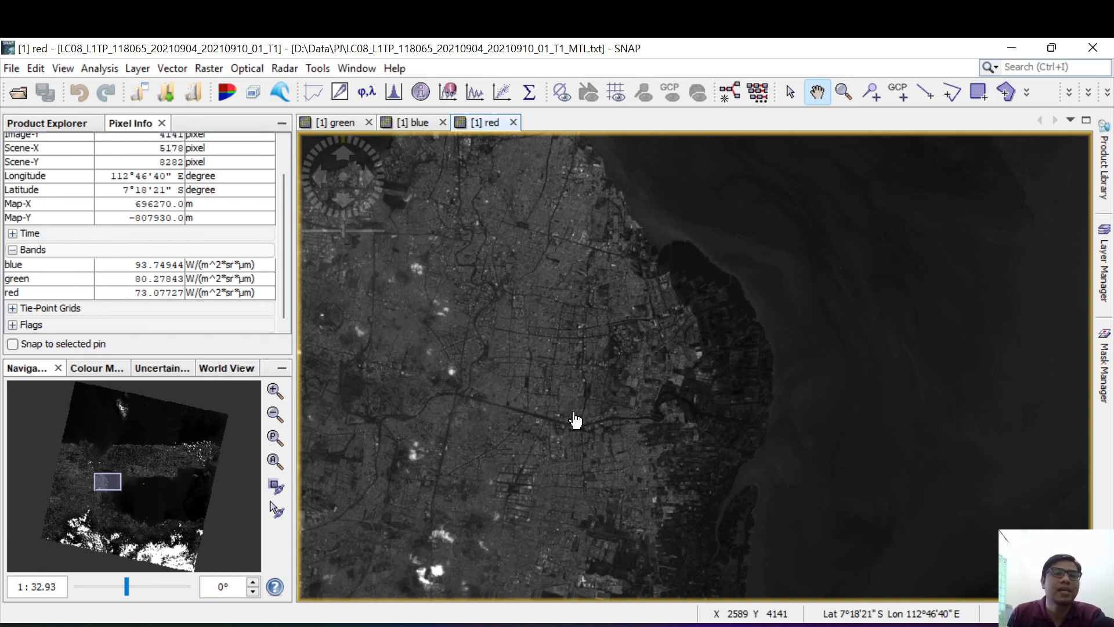
{"action": "scroll", "coordinate": [574, 420], "scroll_direction": "up", "scroll_amount": 3}
{"action": "scroll", "coordinate": [574, 420], "scroll_direction": "down", "scroll_amount": 7}
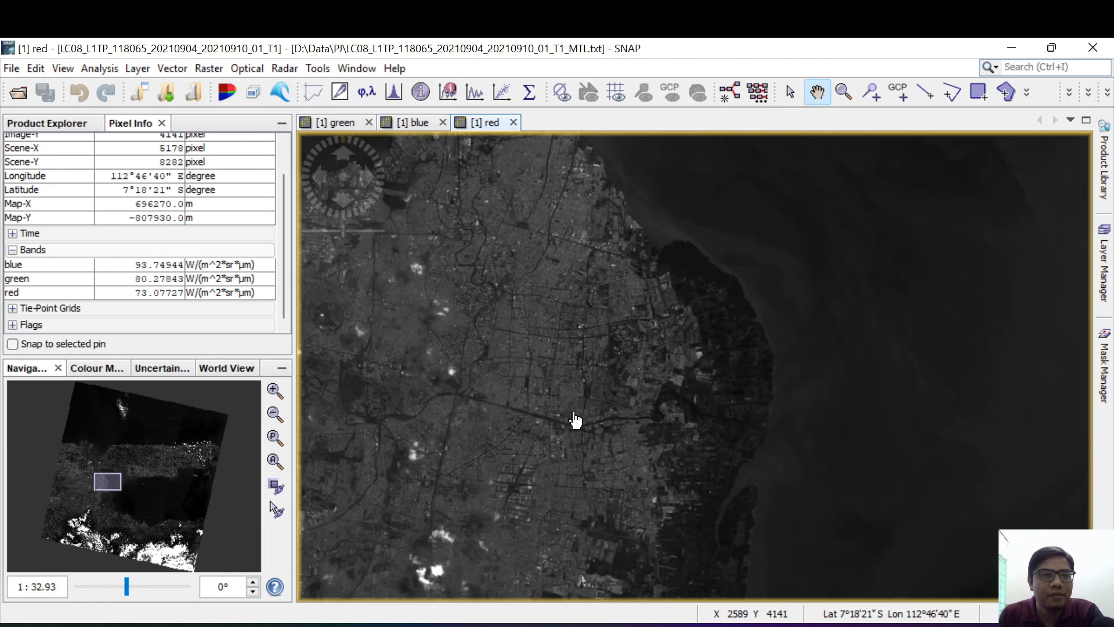
{"action": "scroll", "coordinate": [575, 420], "scroll_direction": "down", "scroll_amount": 3}
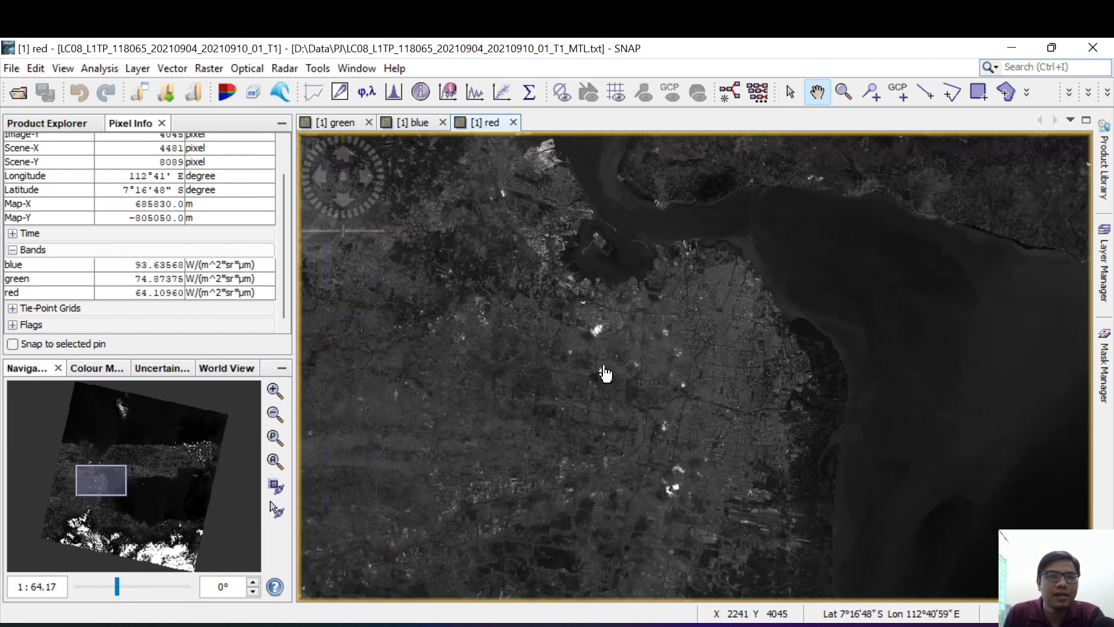
{"action": "left_click", "coordinate": [62, 124]}
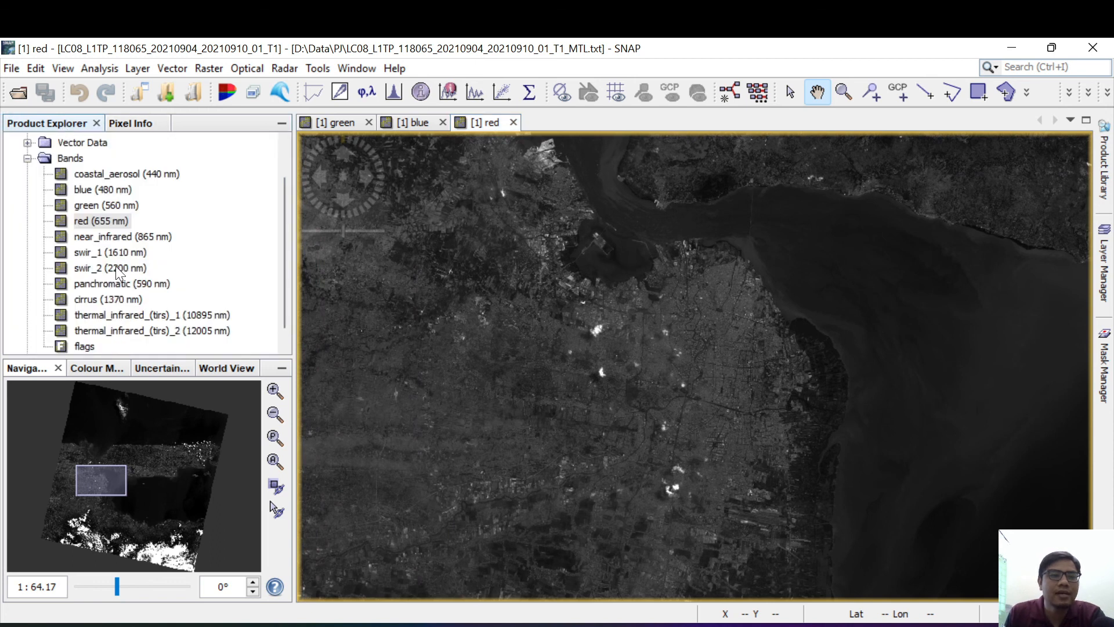